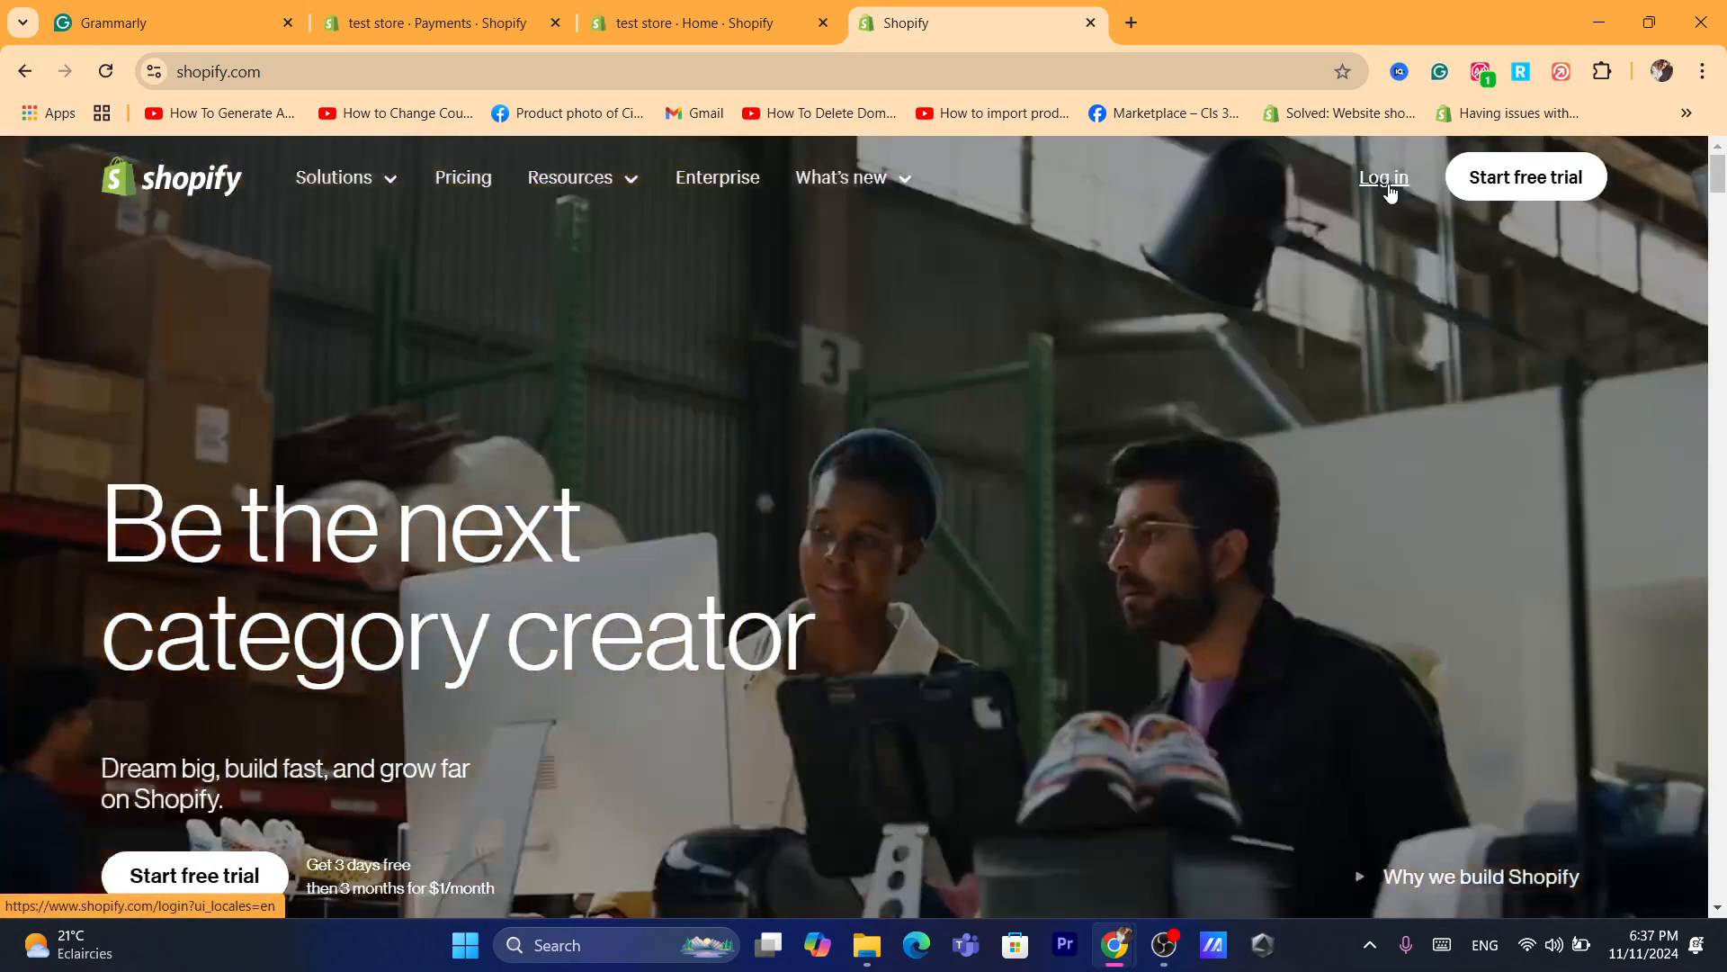
# Sign in from shopify.com and load the test store's admin Home dashboard
pyautogui.click(1390, 190)
pyautogui.click(914, 78)
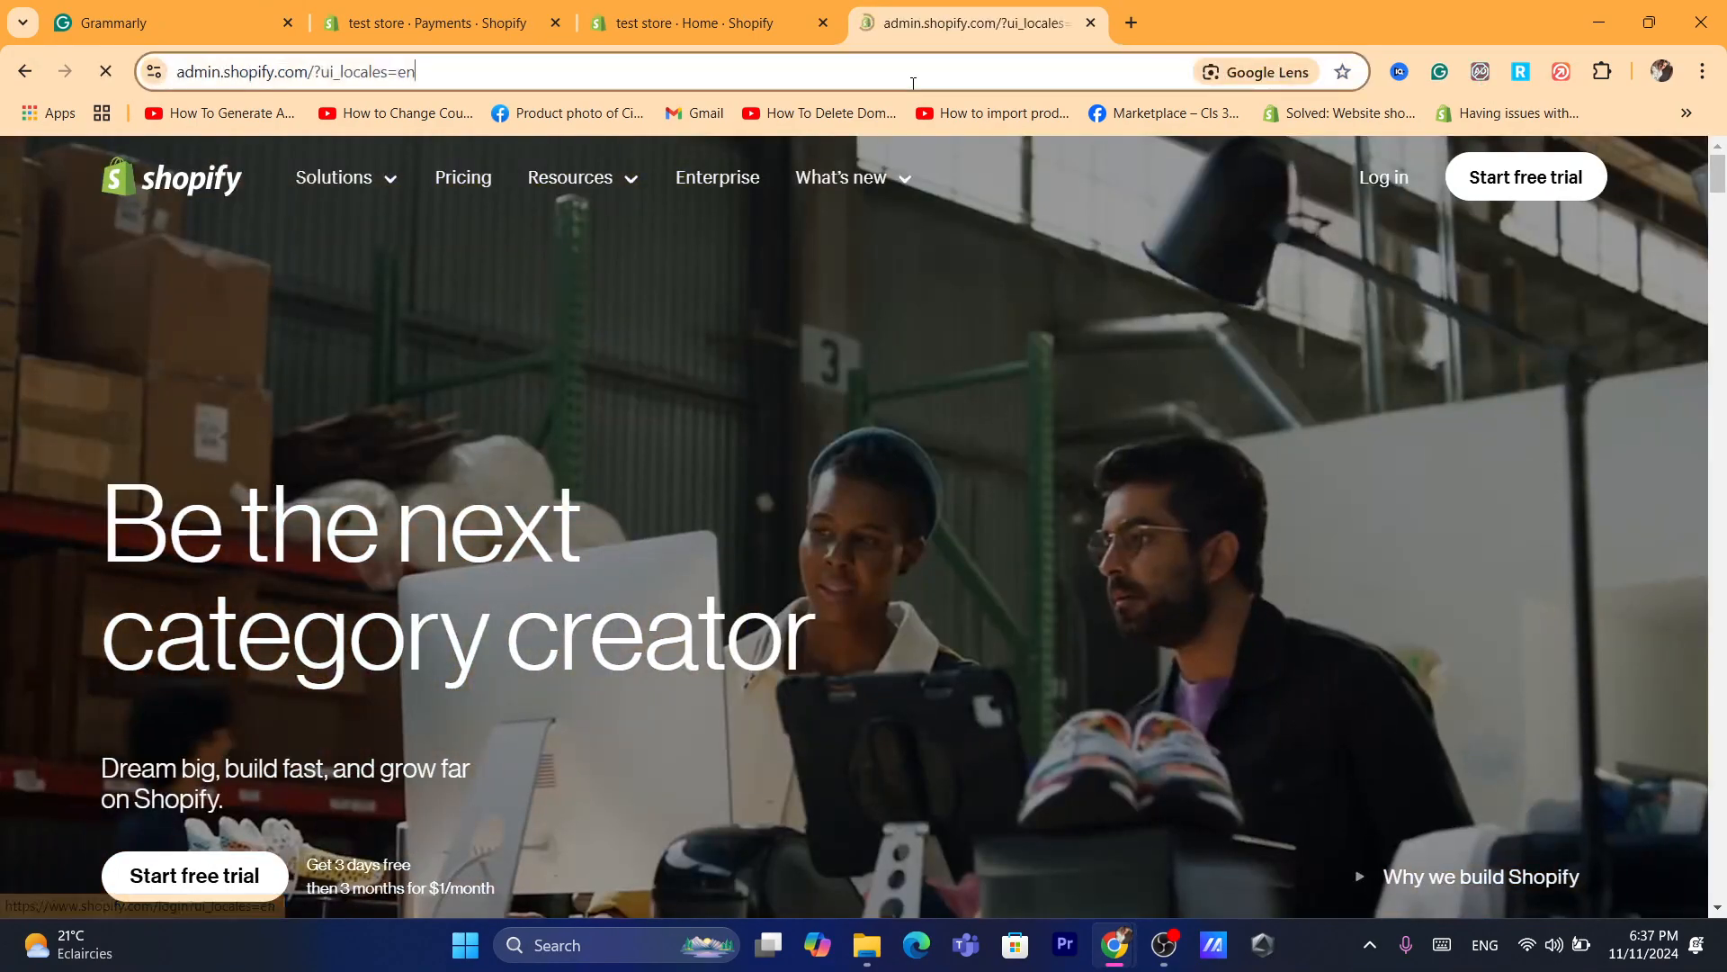
pyautogui.write('shopify.com')
pyautogui.press('Return')
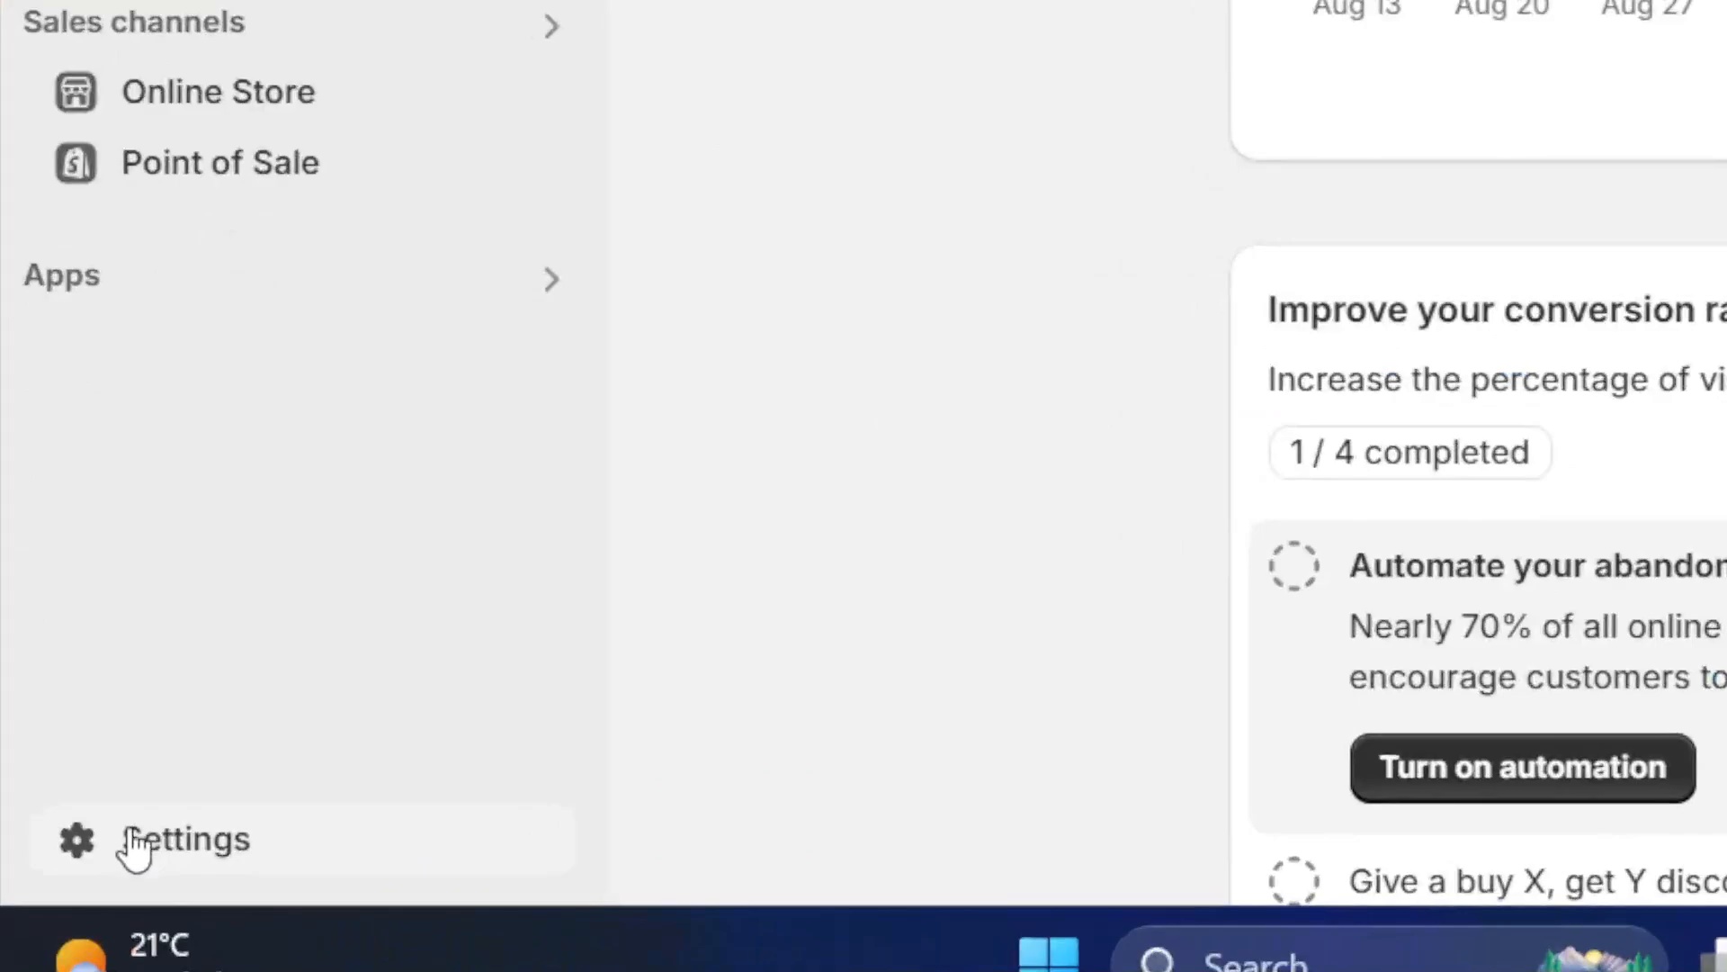
# Go to the store's Payments settings
pyautogui.click(70, 889)
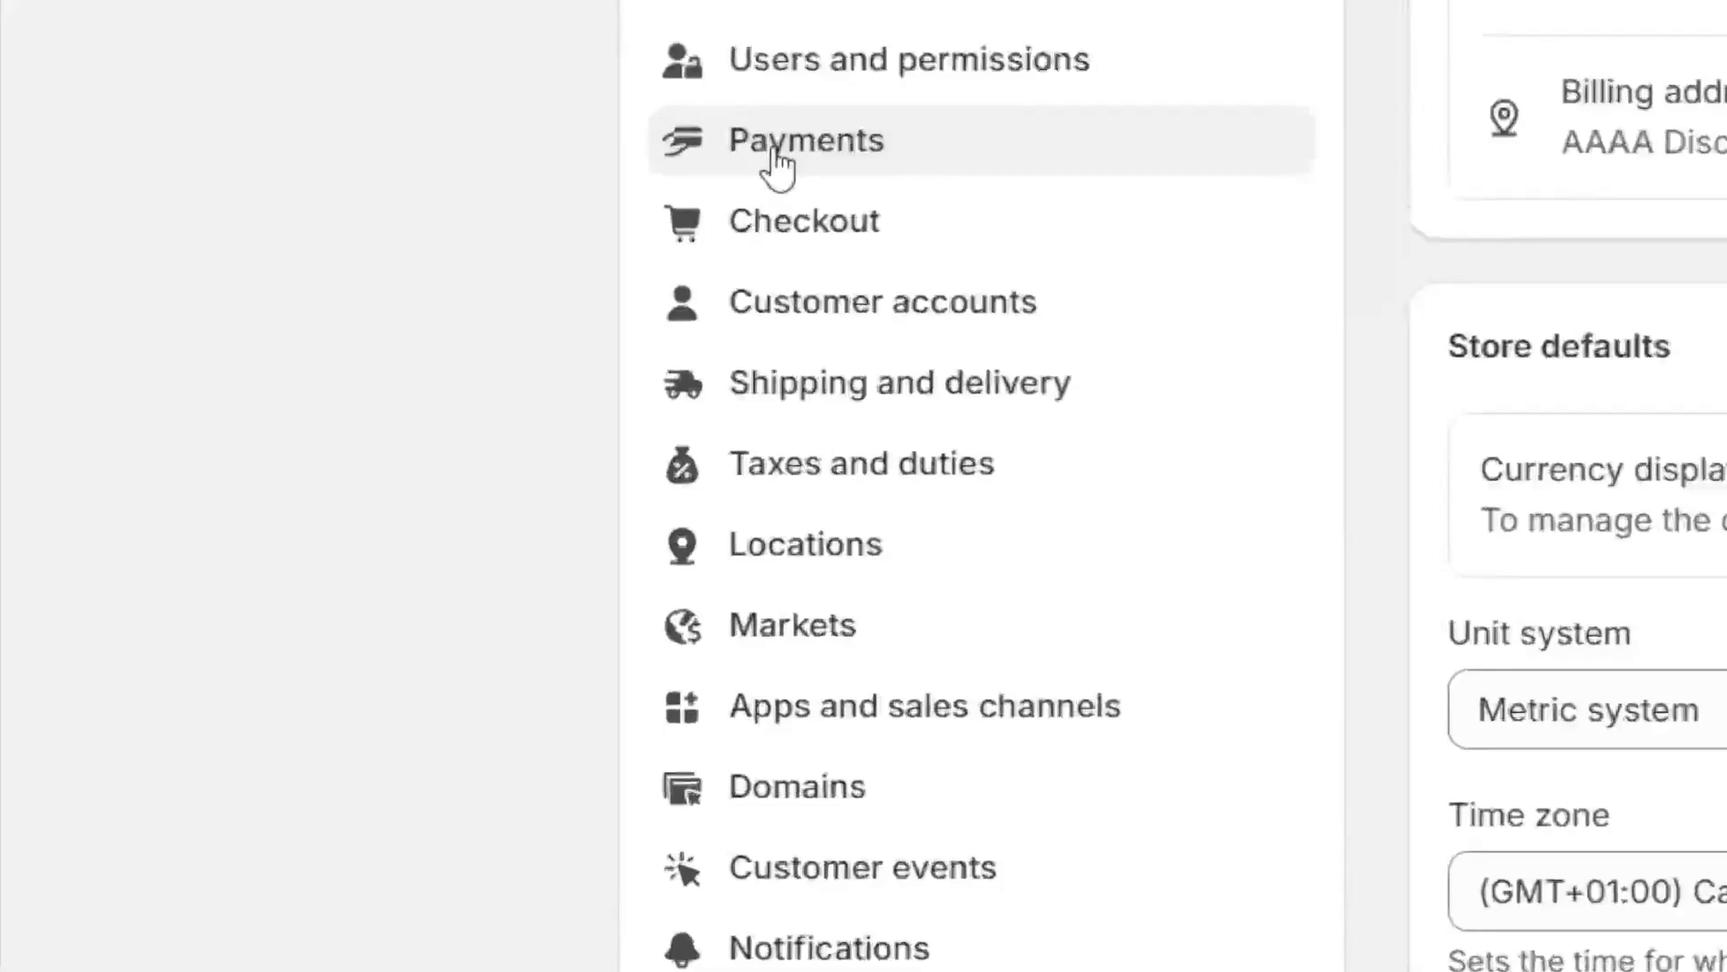
pyautogui.click(776, 166)
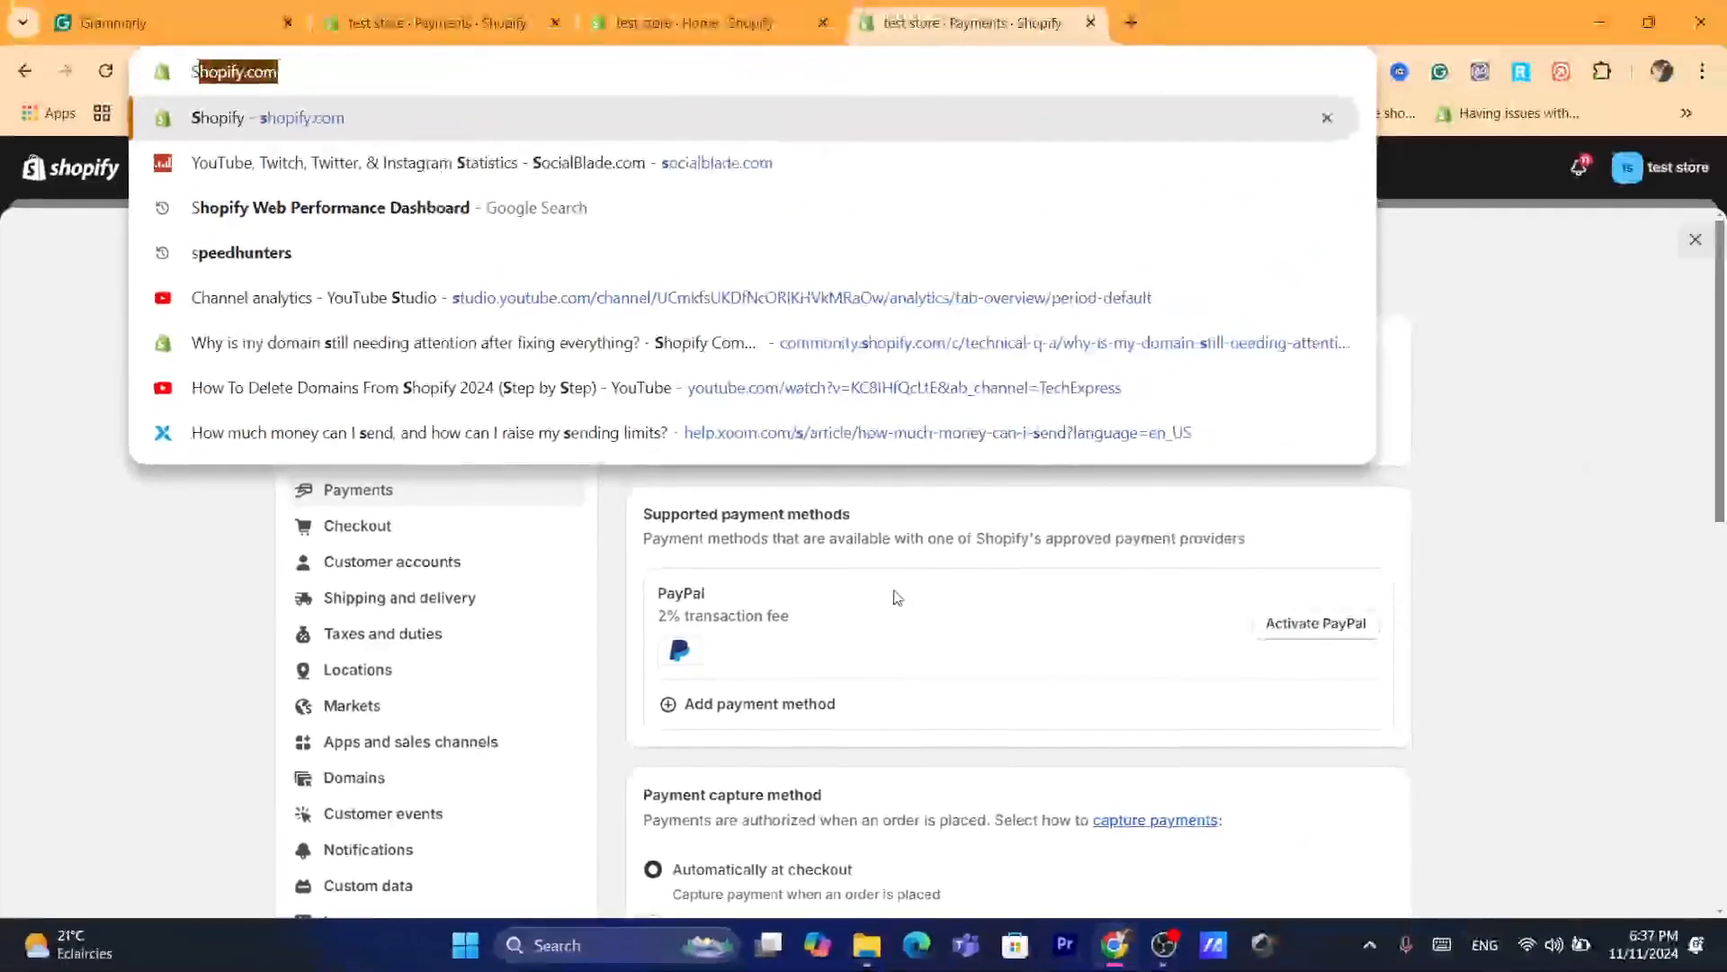
pyautogui.click(761, 537)
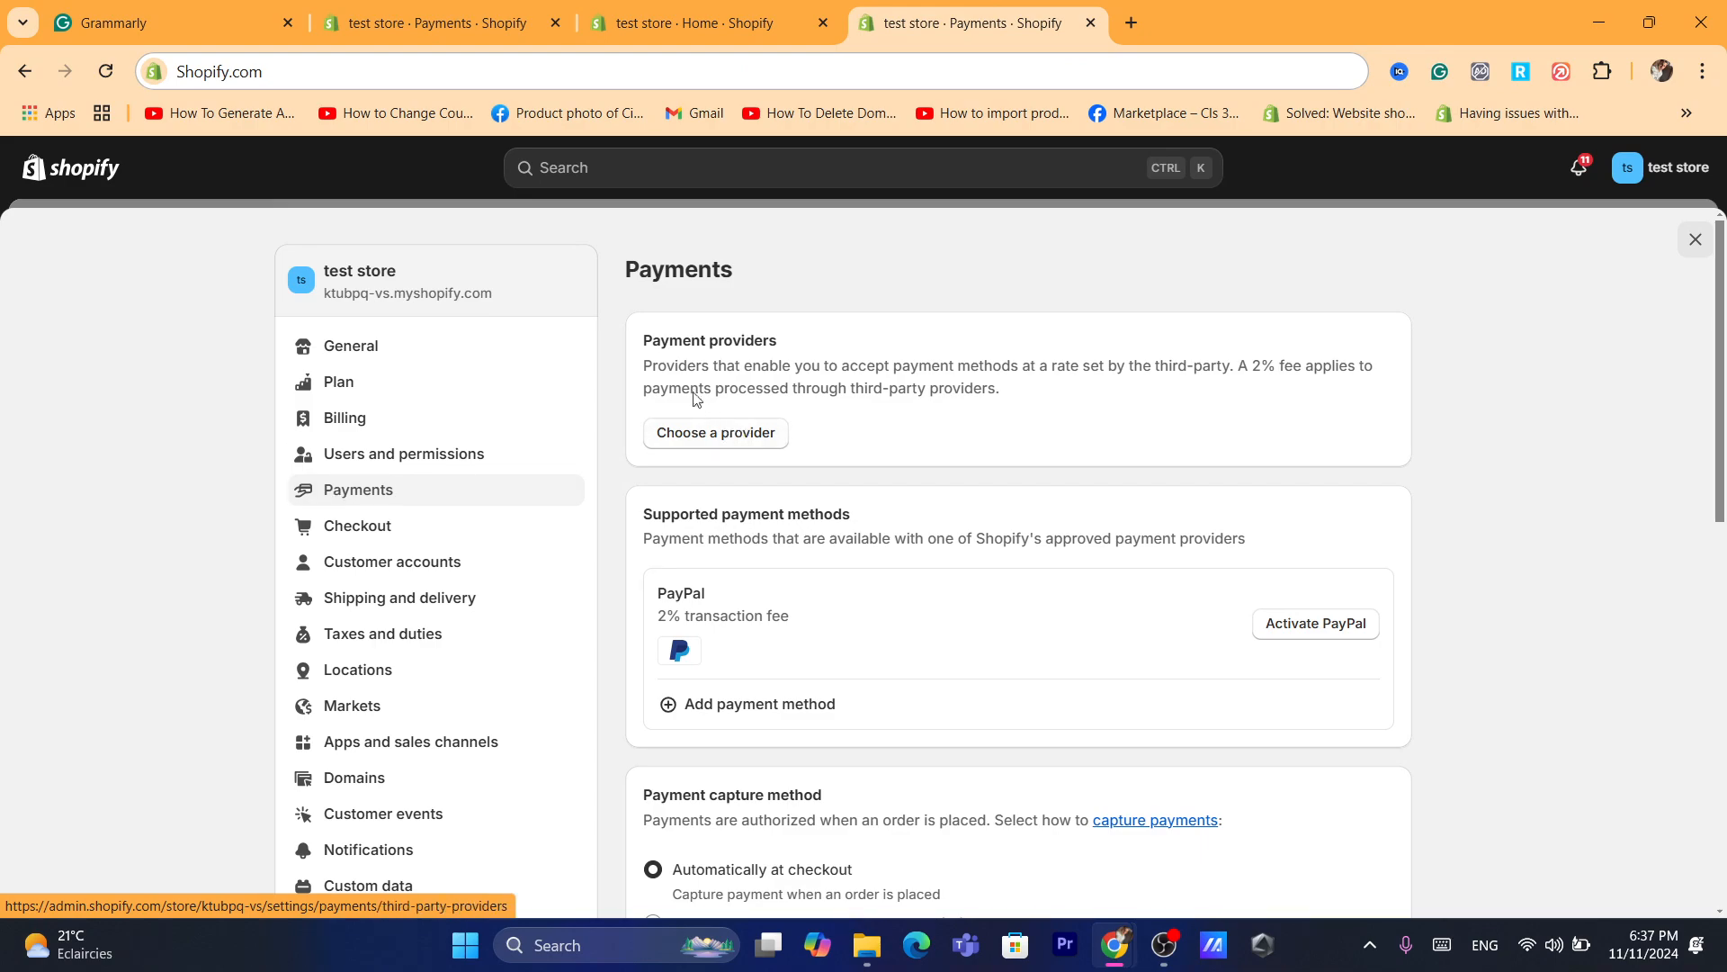
pyautogui.moveTo(660, 340); pyautogui.dragTo(821, 335)
pyautogui.click(822, 335)
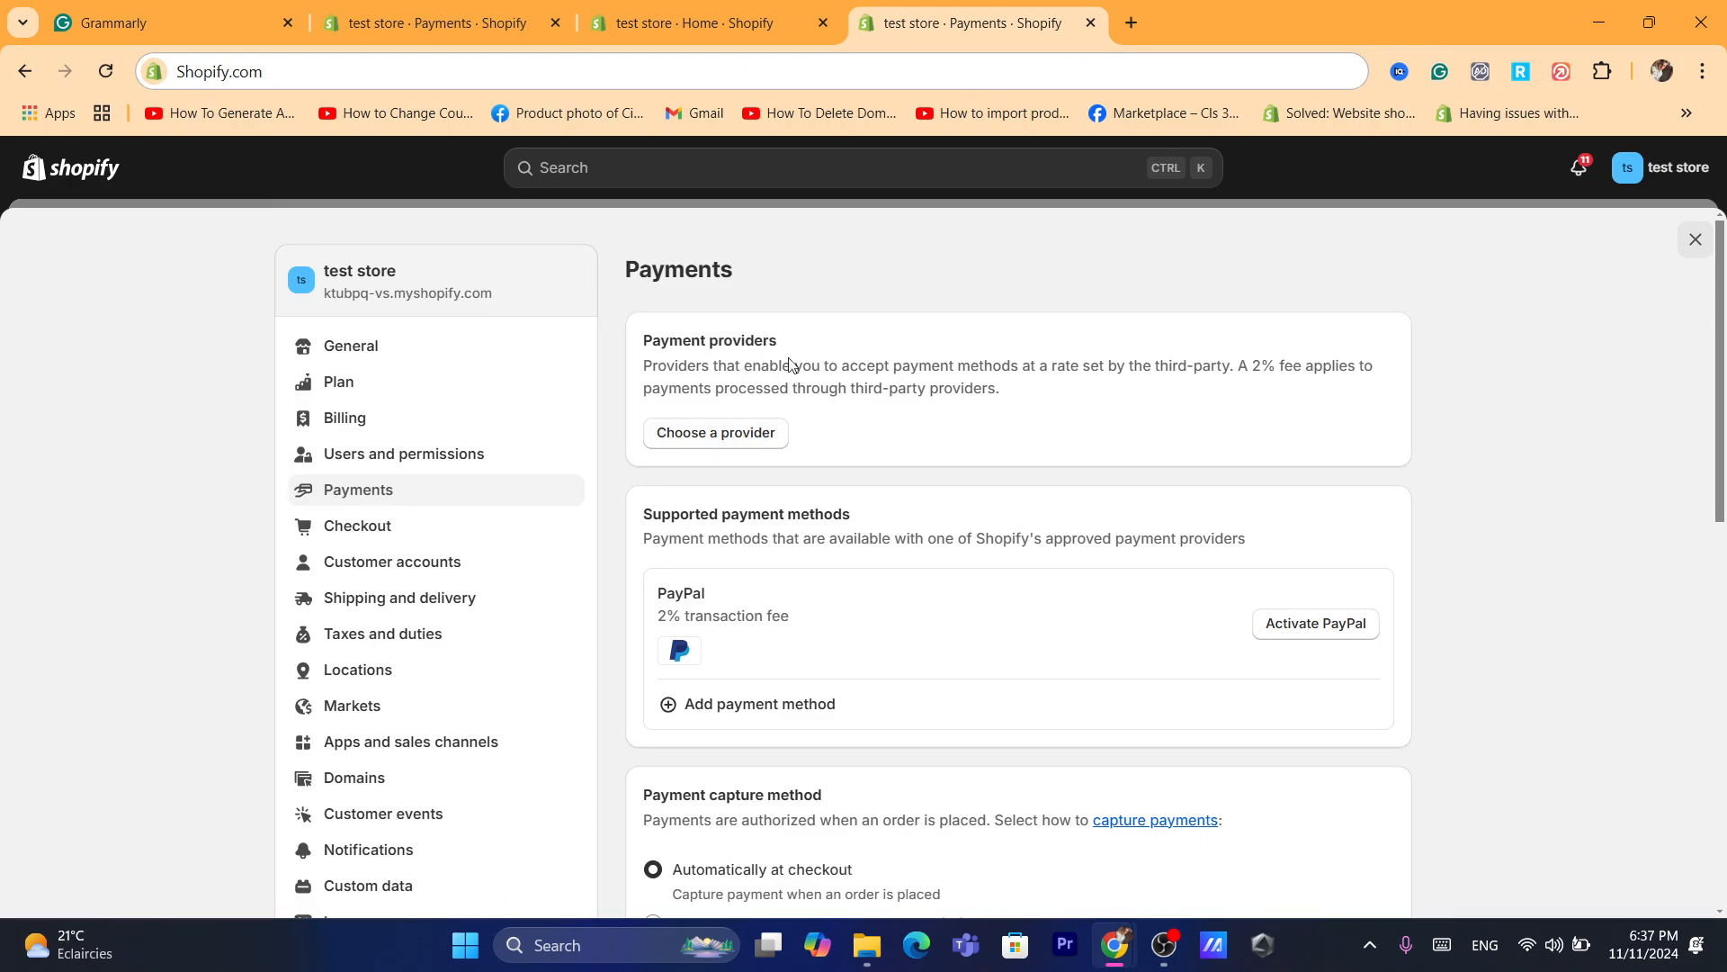
# List third-party payment providers and filter them by 'str' so only Stripe shows
pyautogui.click(703, 446)
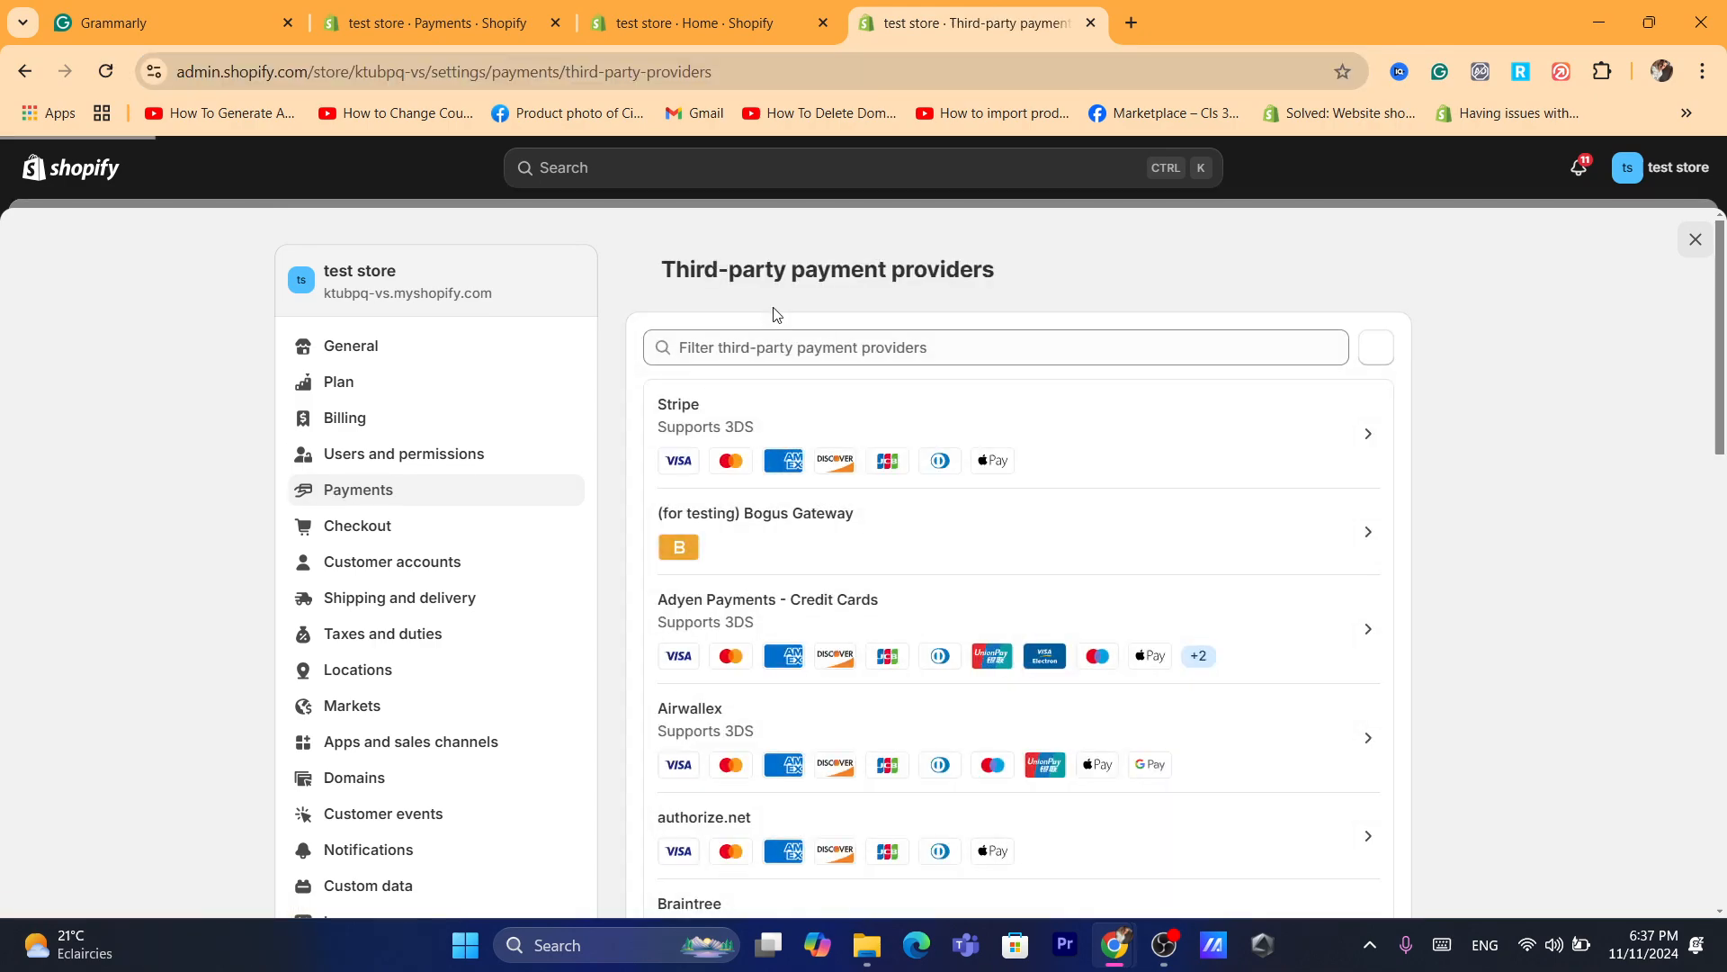
pyautogui.click(794, 349)
pyautogui.write('str')
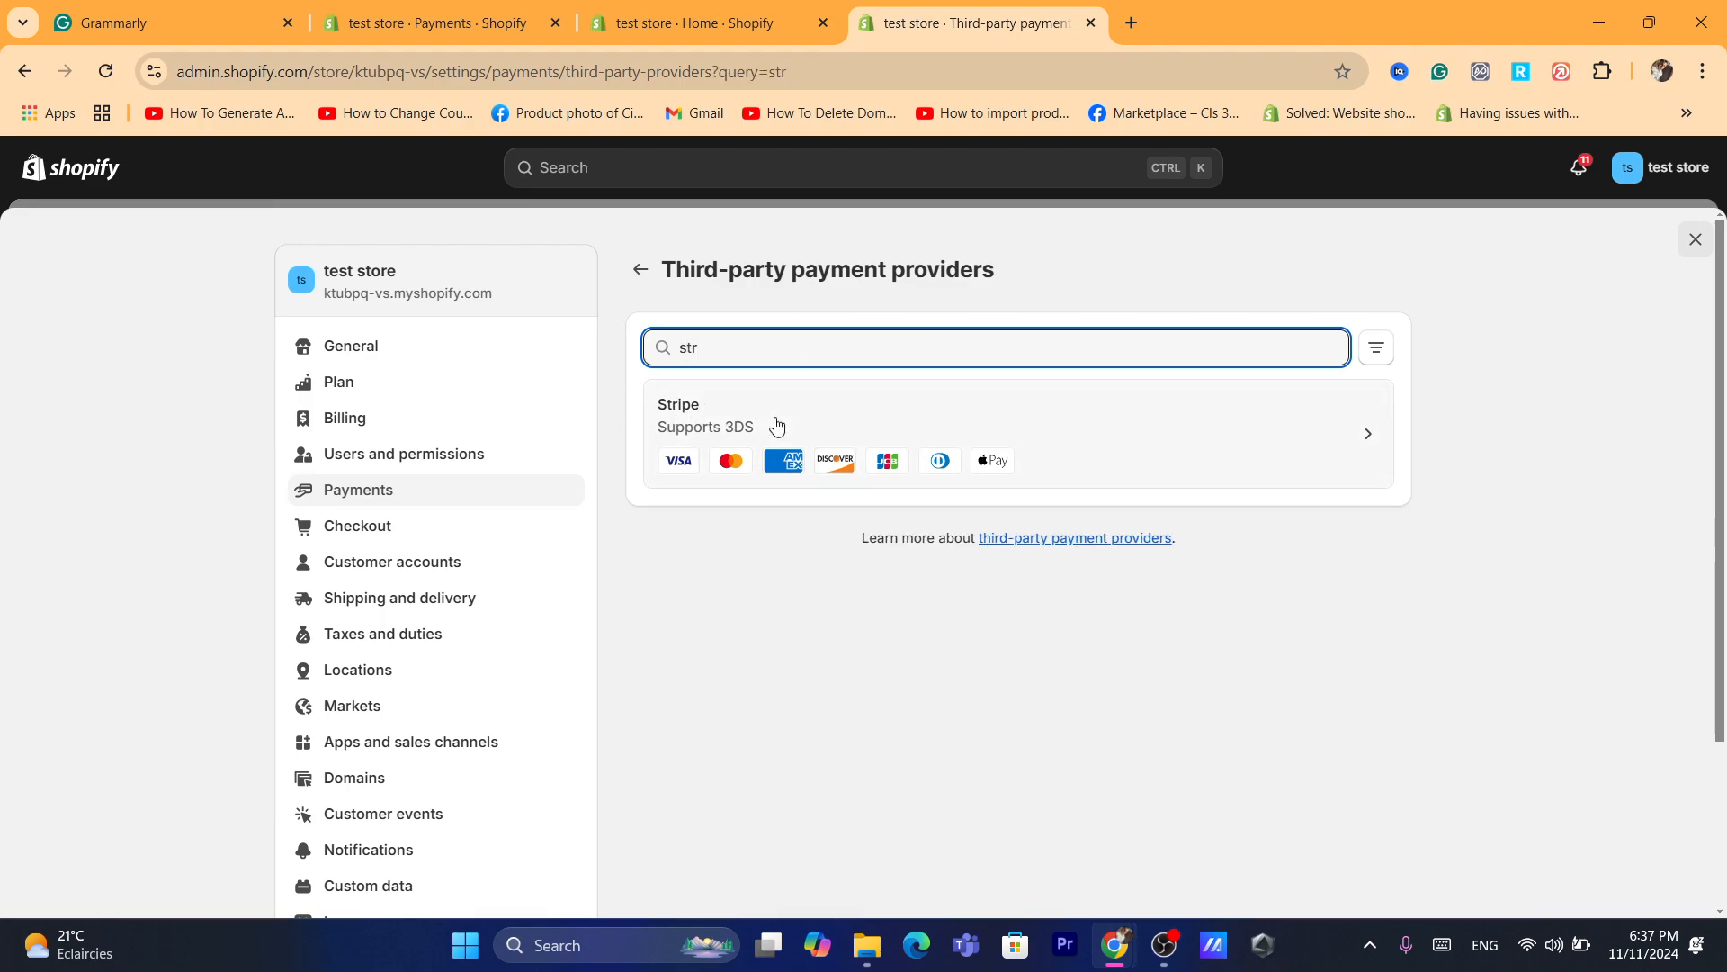
pyautogui.click(650, 407)
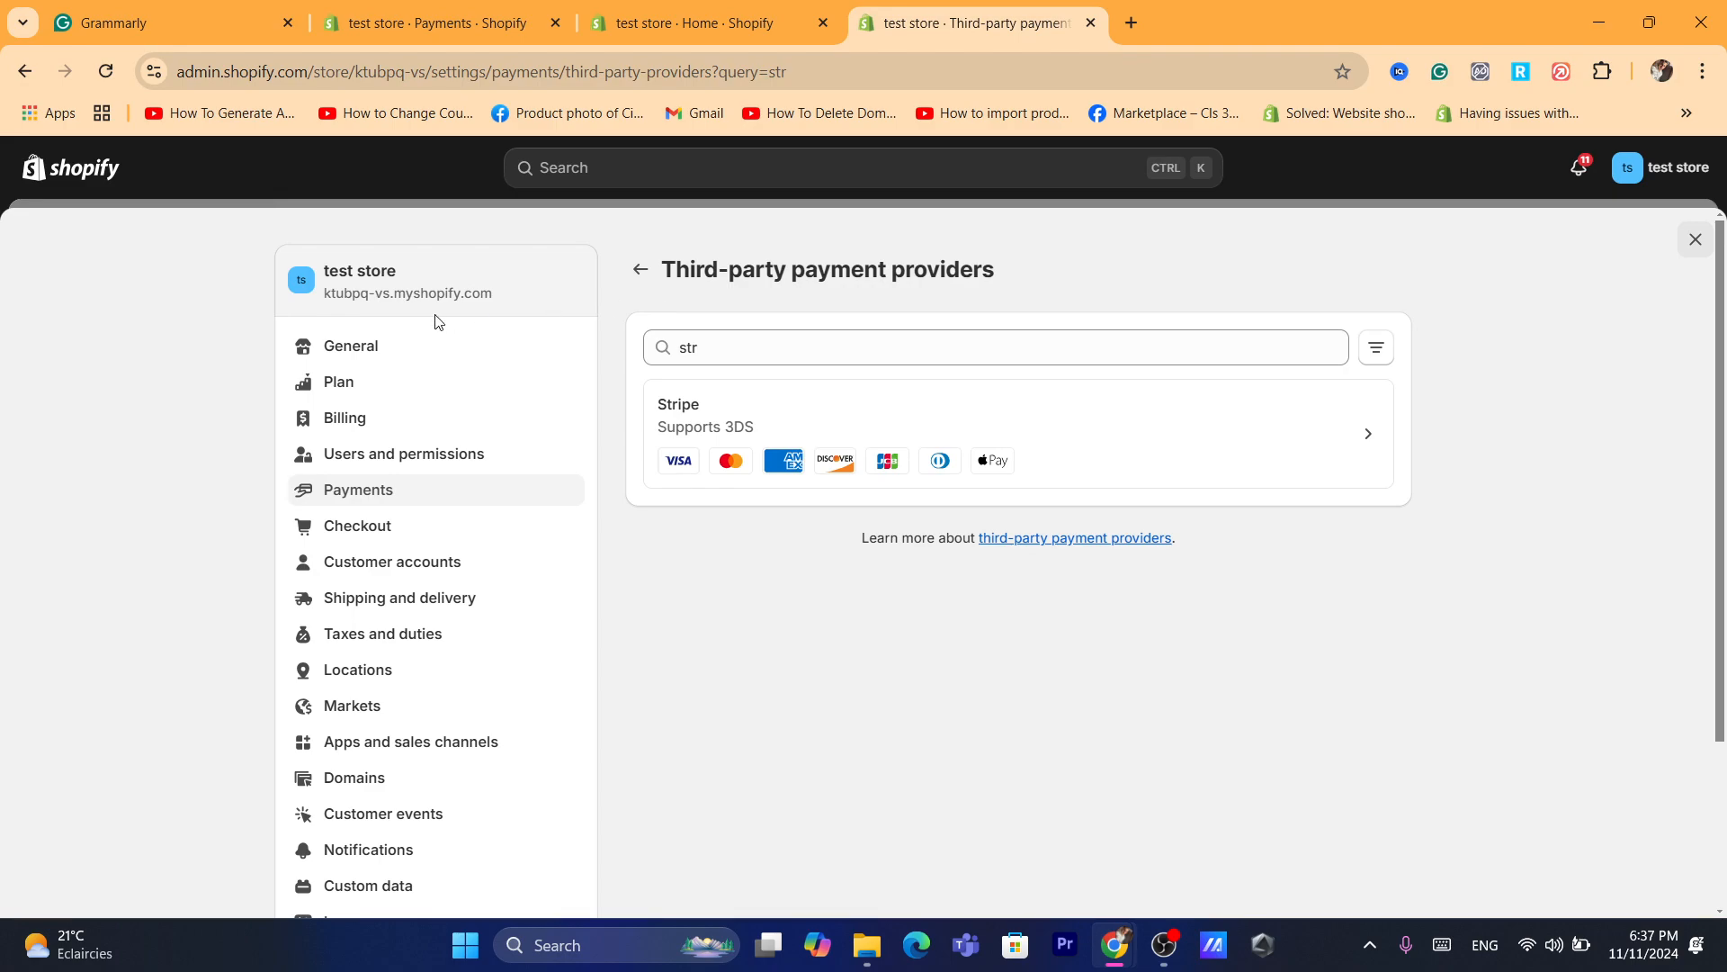
# Open the Billing information form from General settings, then close it unchanged
pyautogui.click(404, 352)
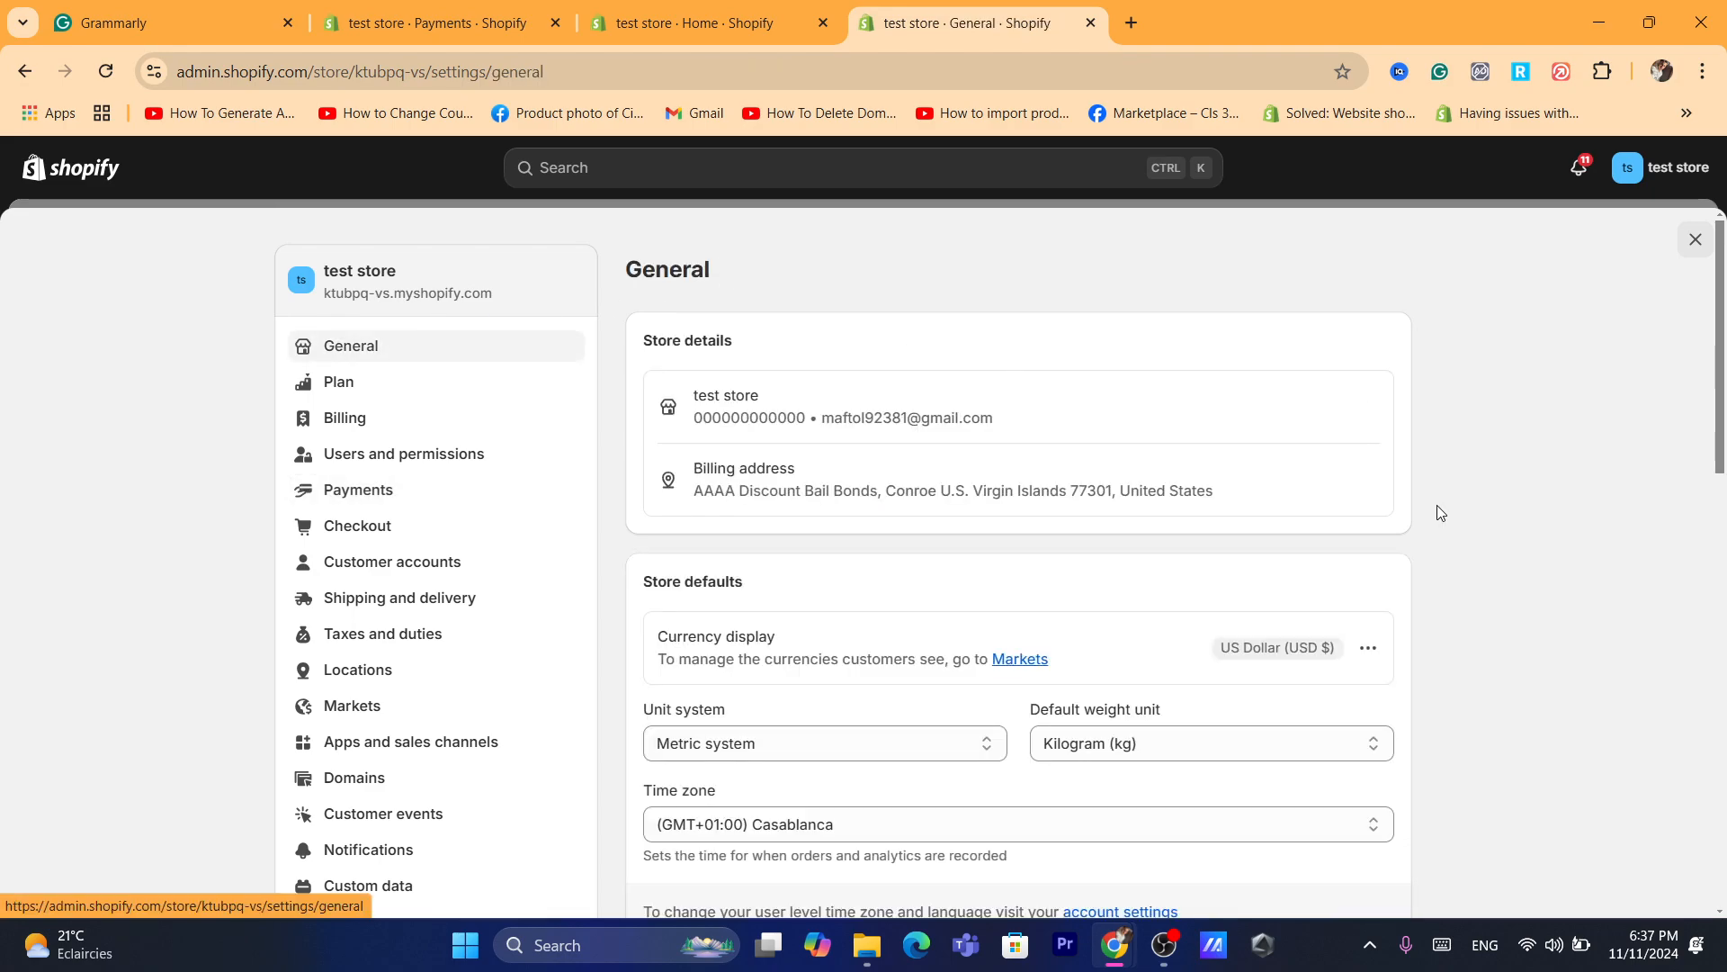
pyautogui.click(1368, 481)
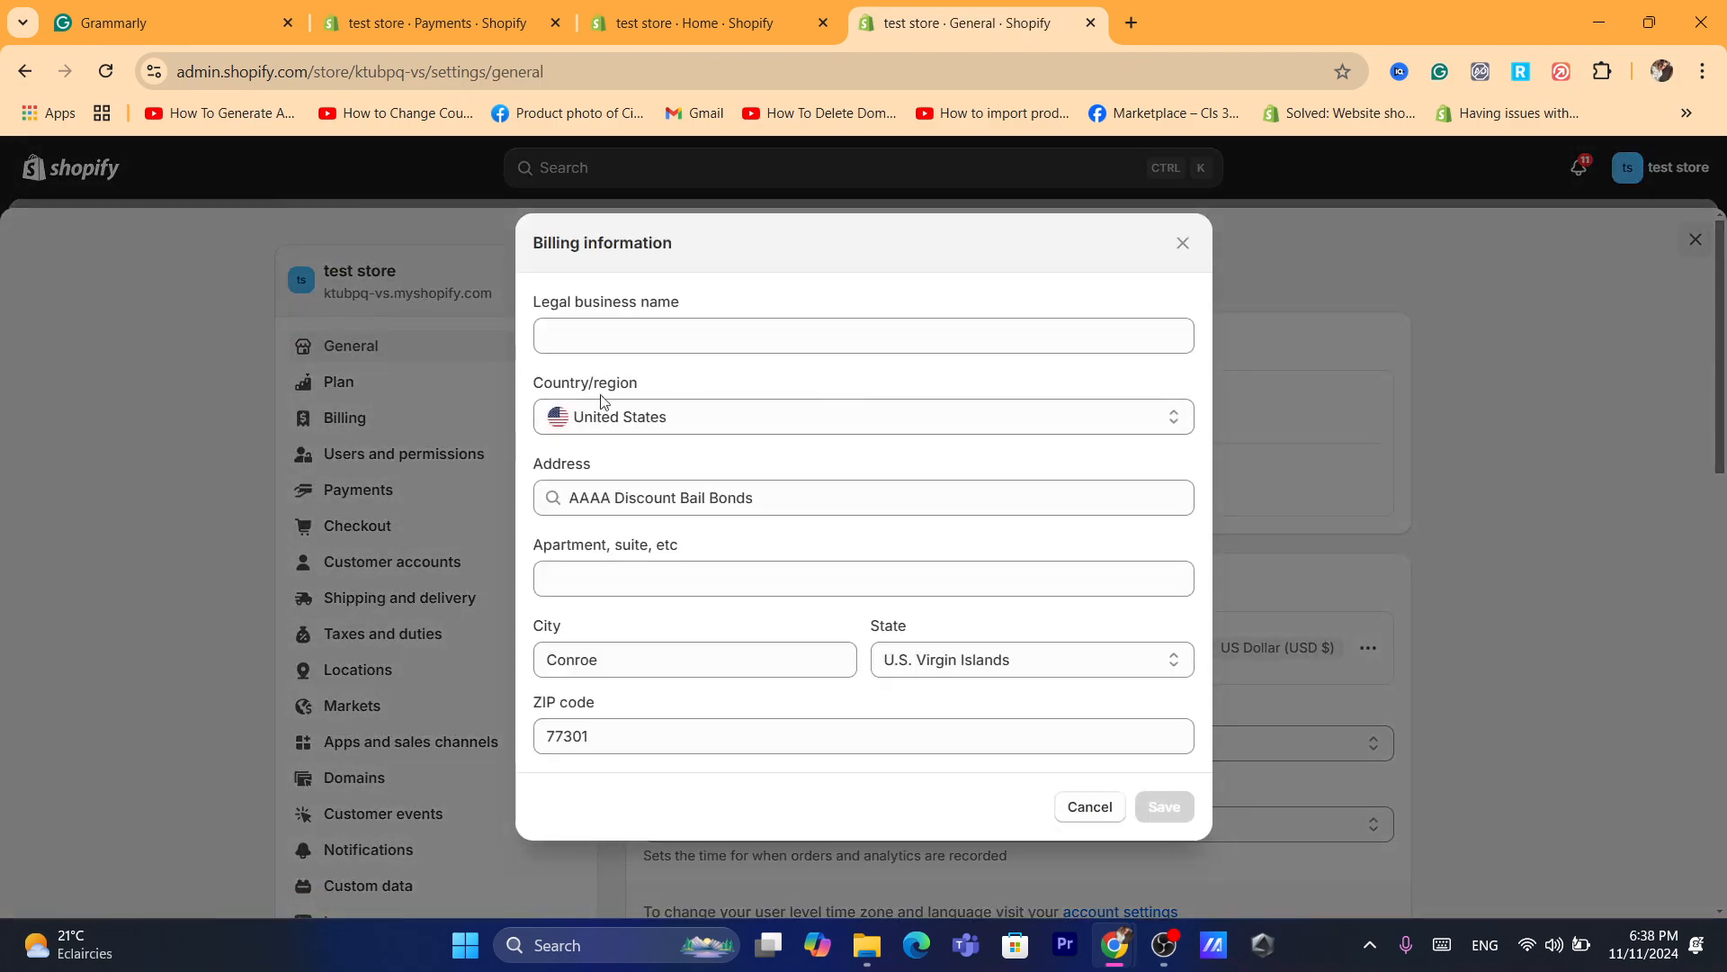
pyautogui.click(1183, 245)
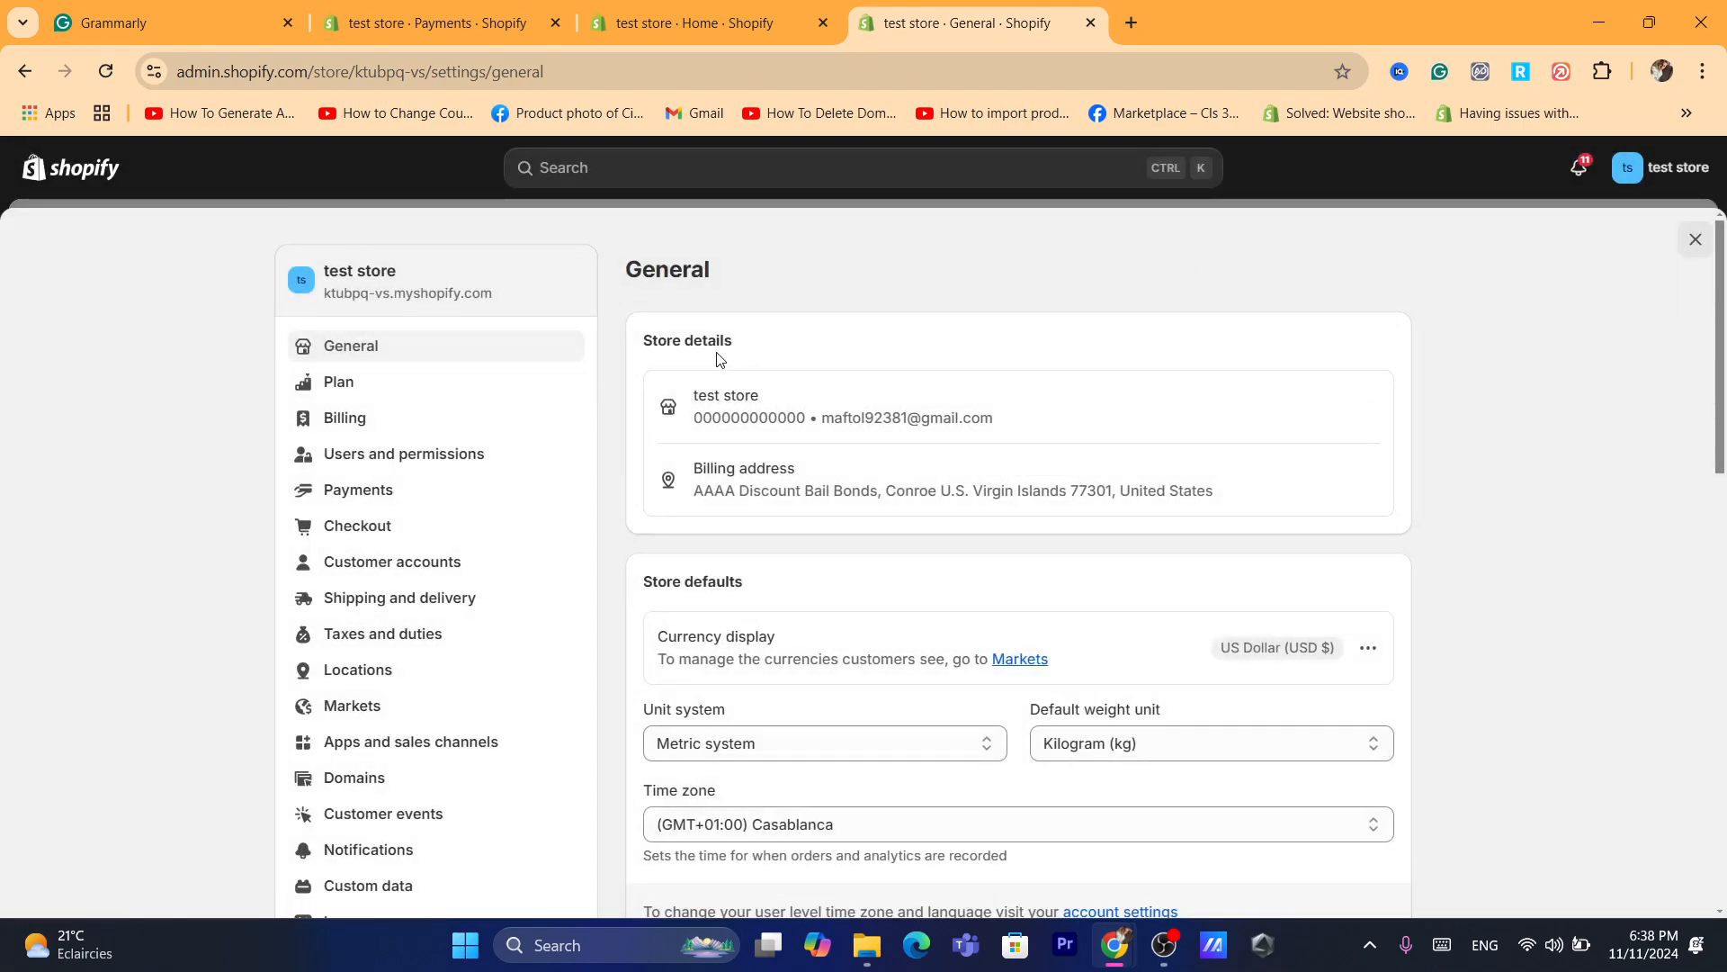
# Return to the Home dashboard, reopen Settings, and reload shopify.com in another tab
pyautogui.click(1696, 239)
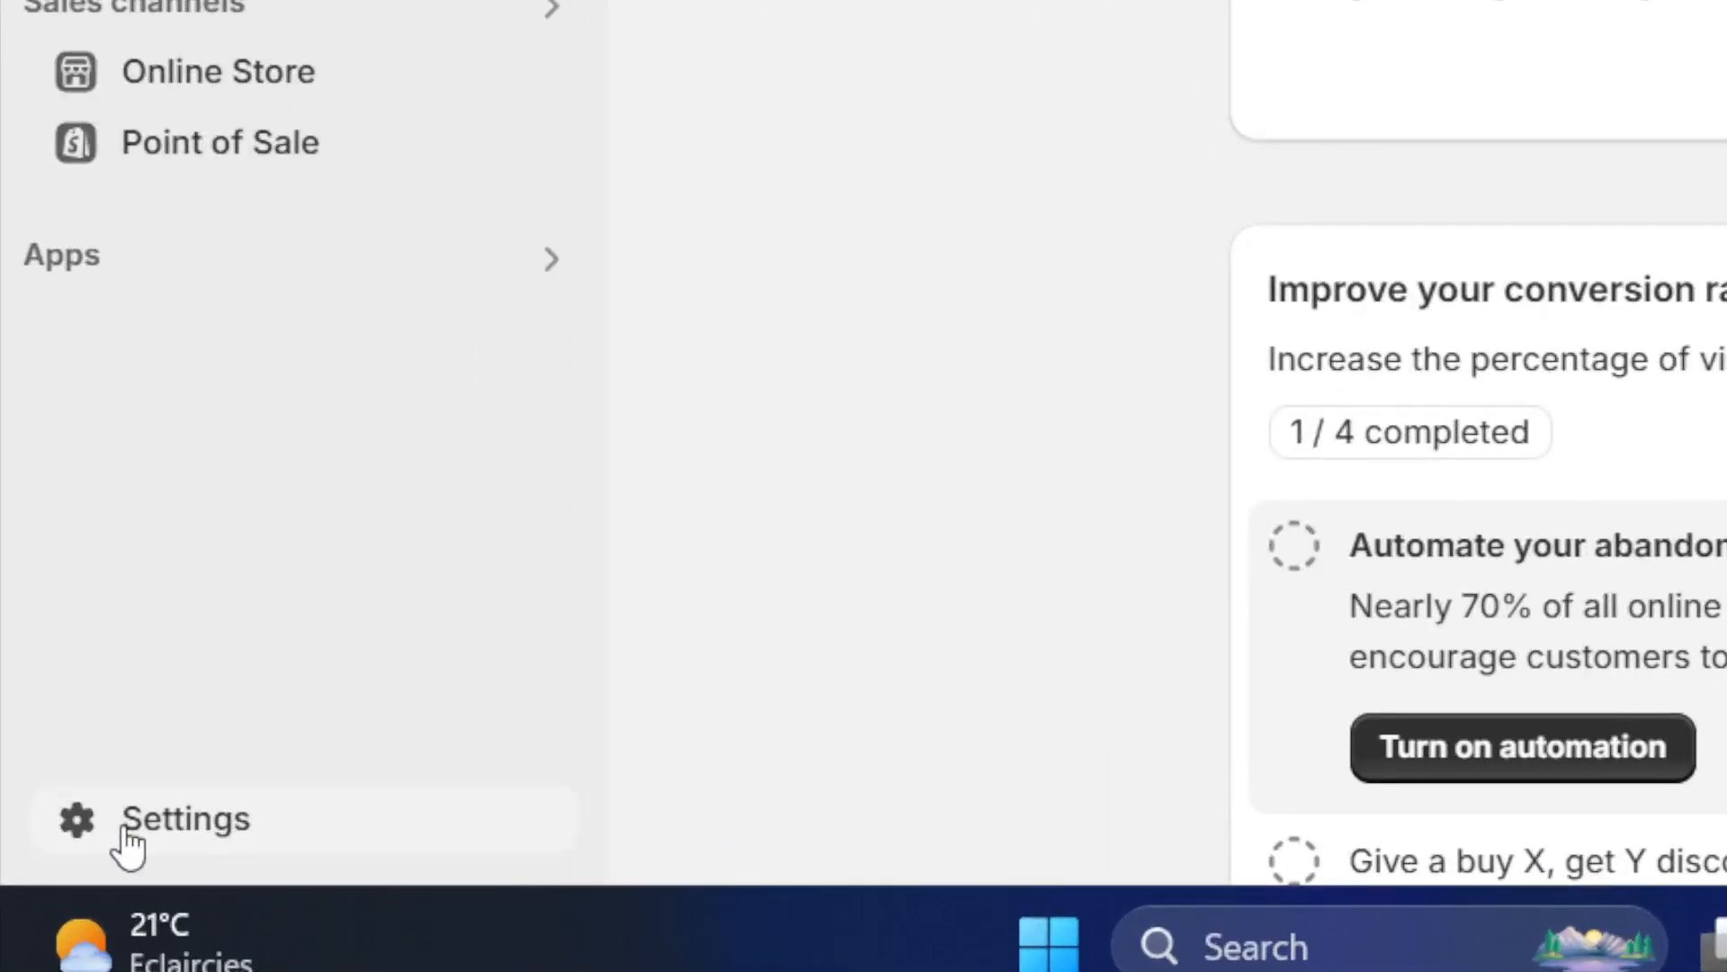
pyautogui.click(101, 890)
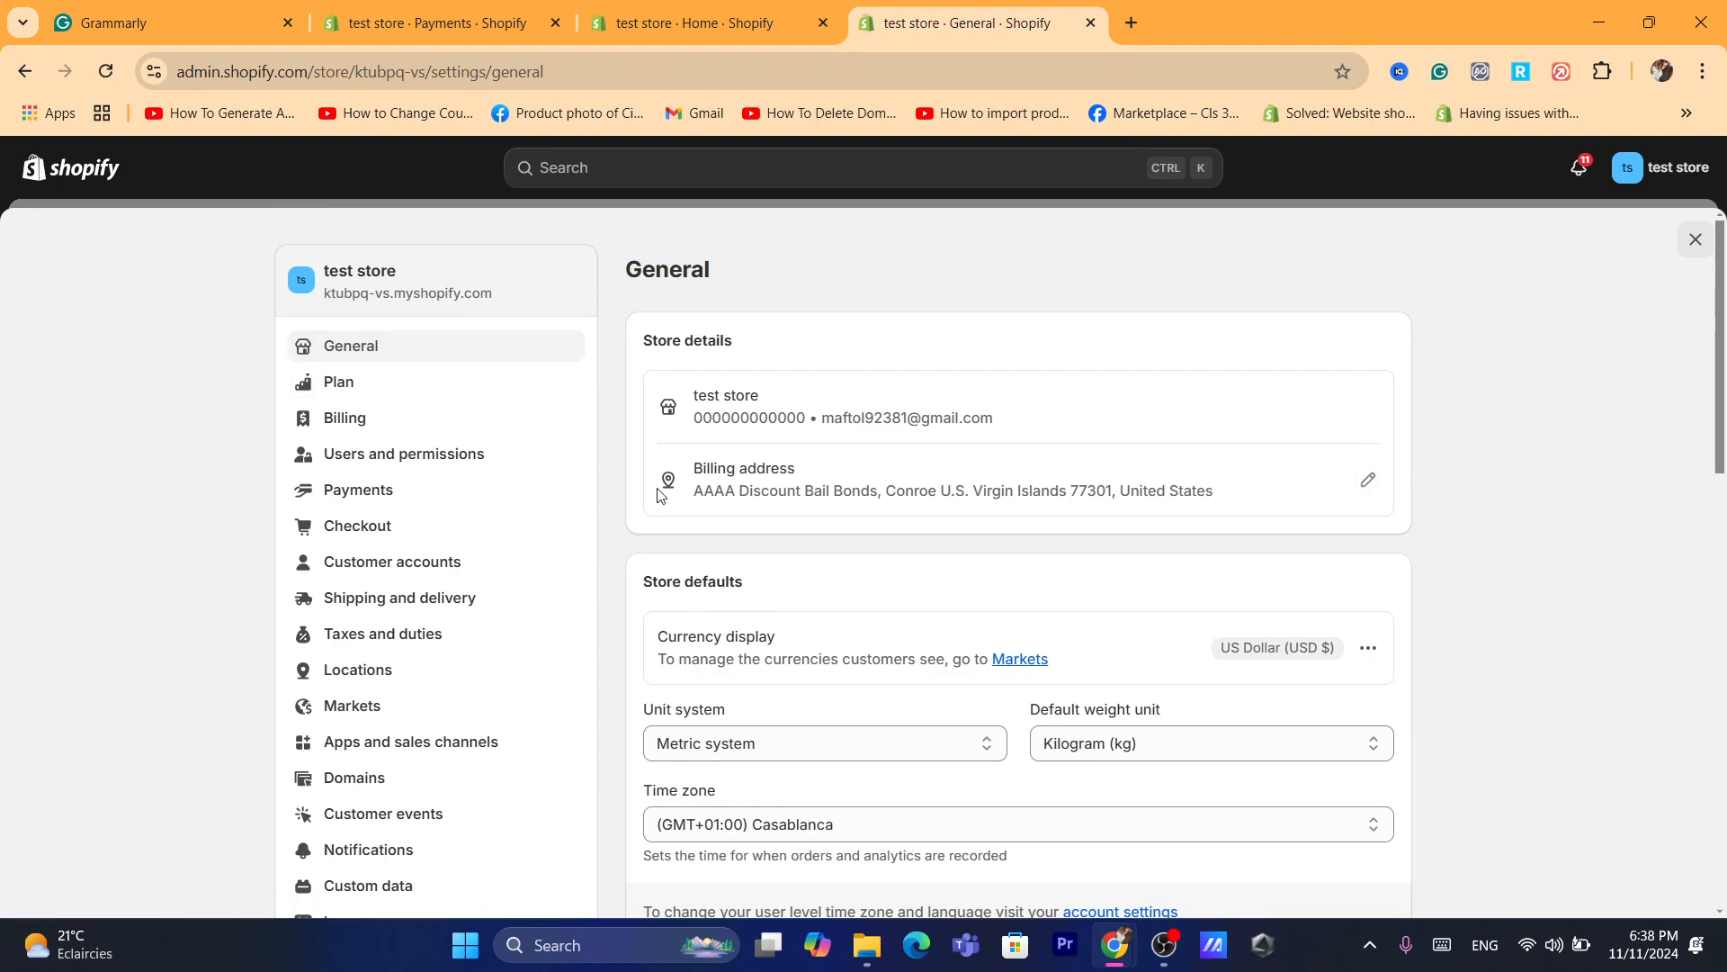
pyautogui.click(916, 83)
pyautogui.write('shopify.com')
pyautogui.press('Return')
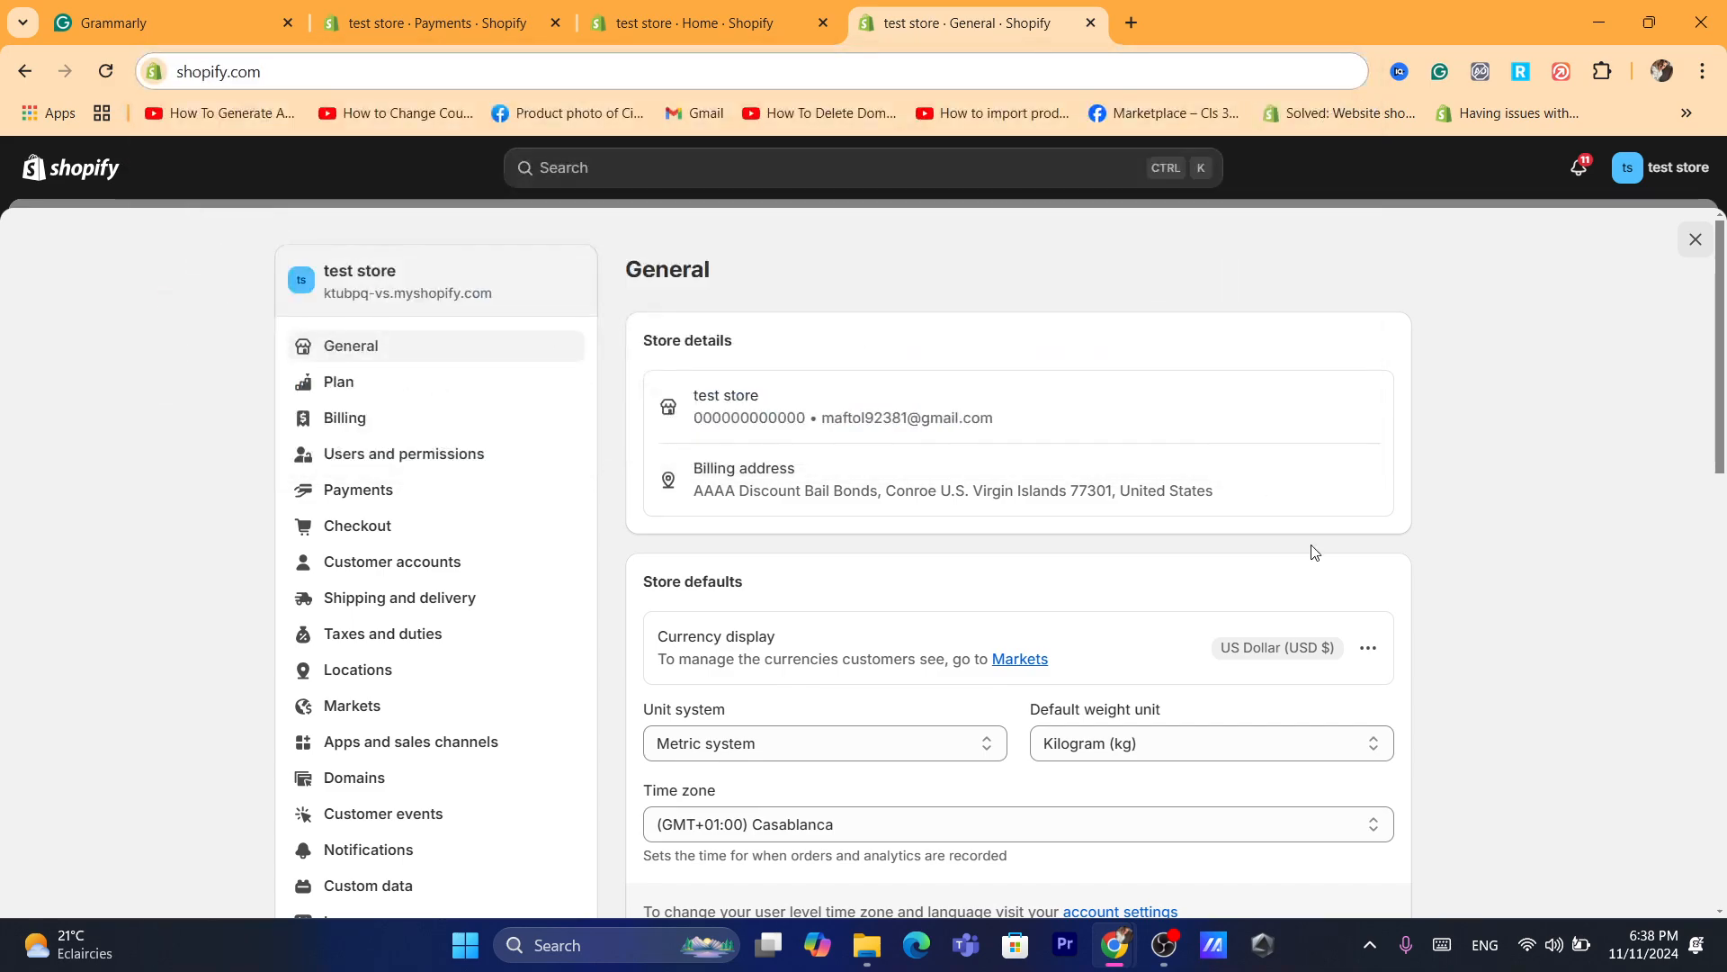
# Reselect United States and U.S. Virgin Islands in the billing address, then cancel
pyautogui.click(1367, 482)
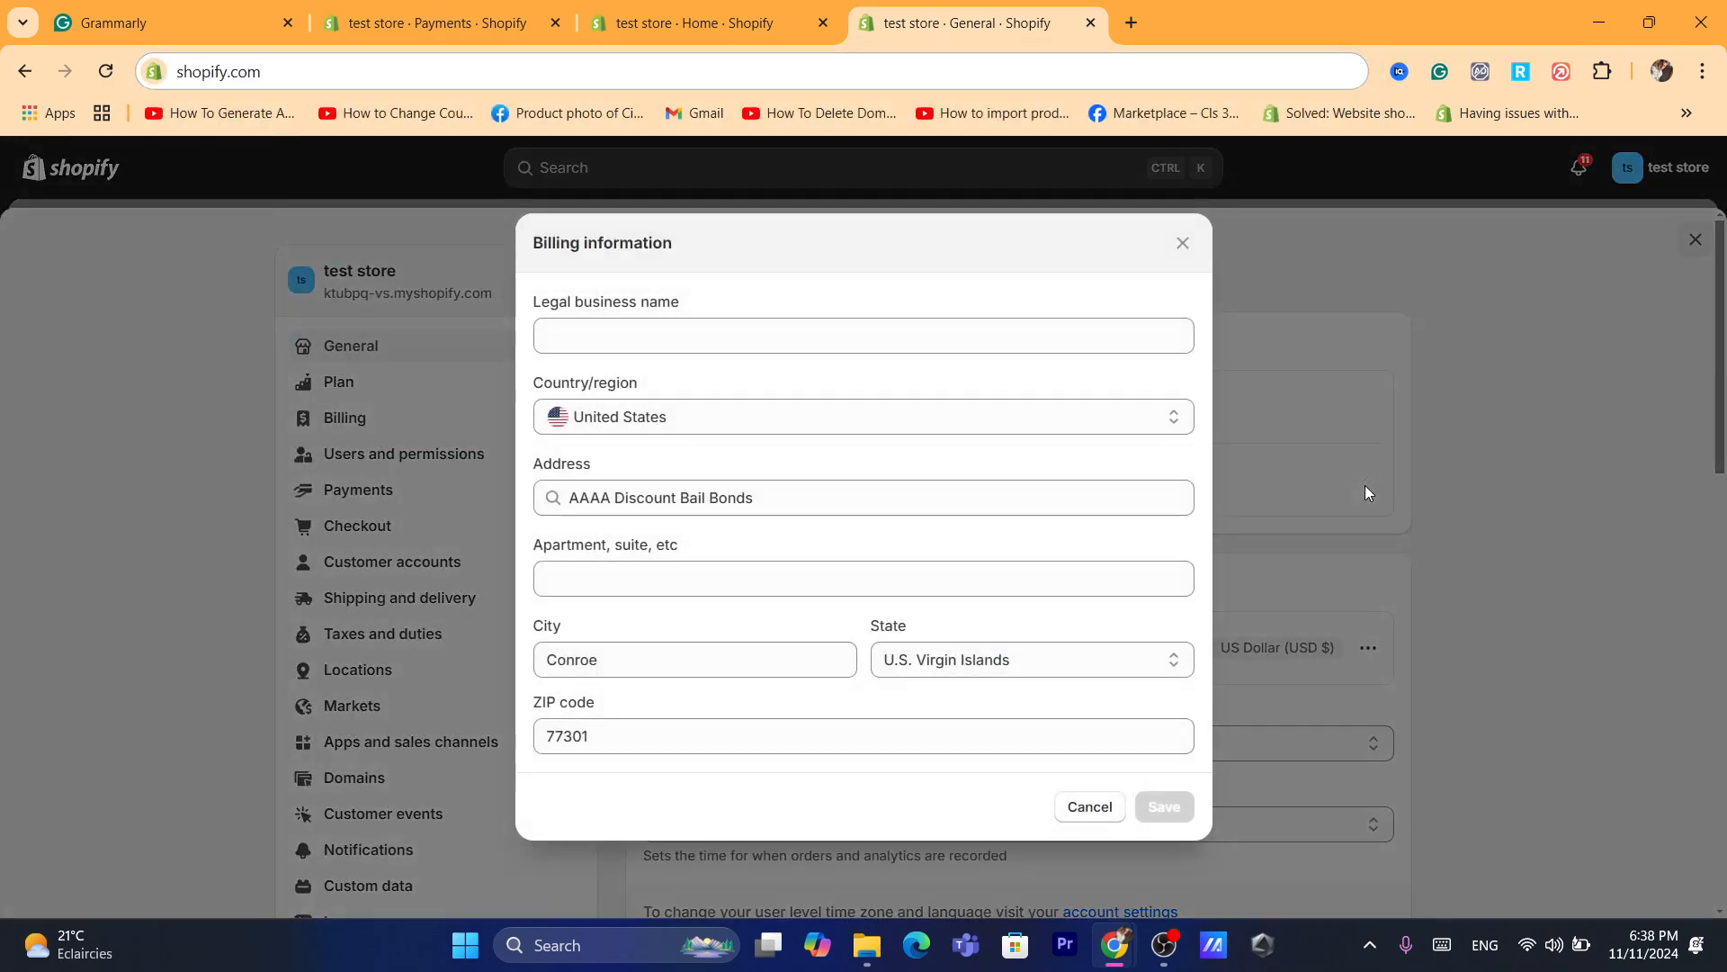
pyautogui.click(628, 430)
pyautogui.click(628, 430)
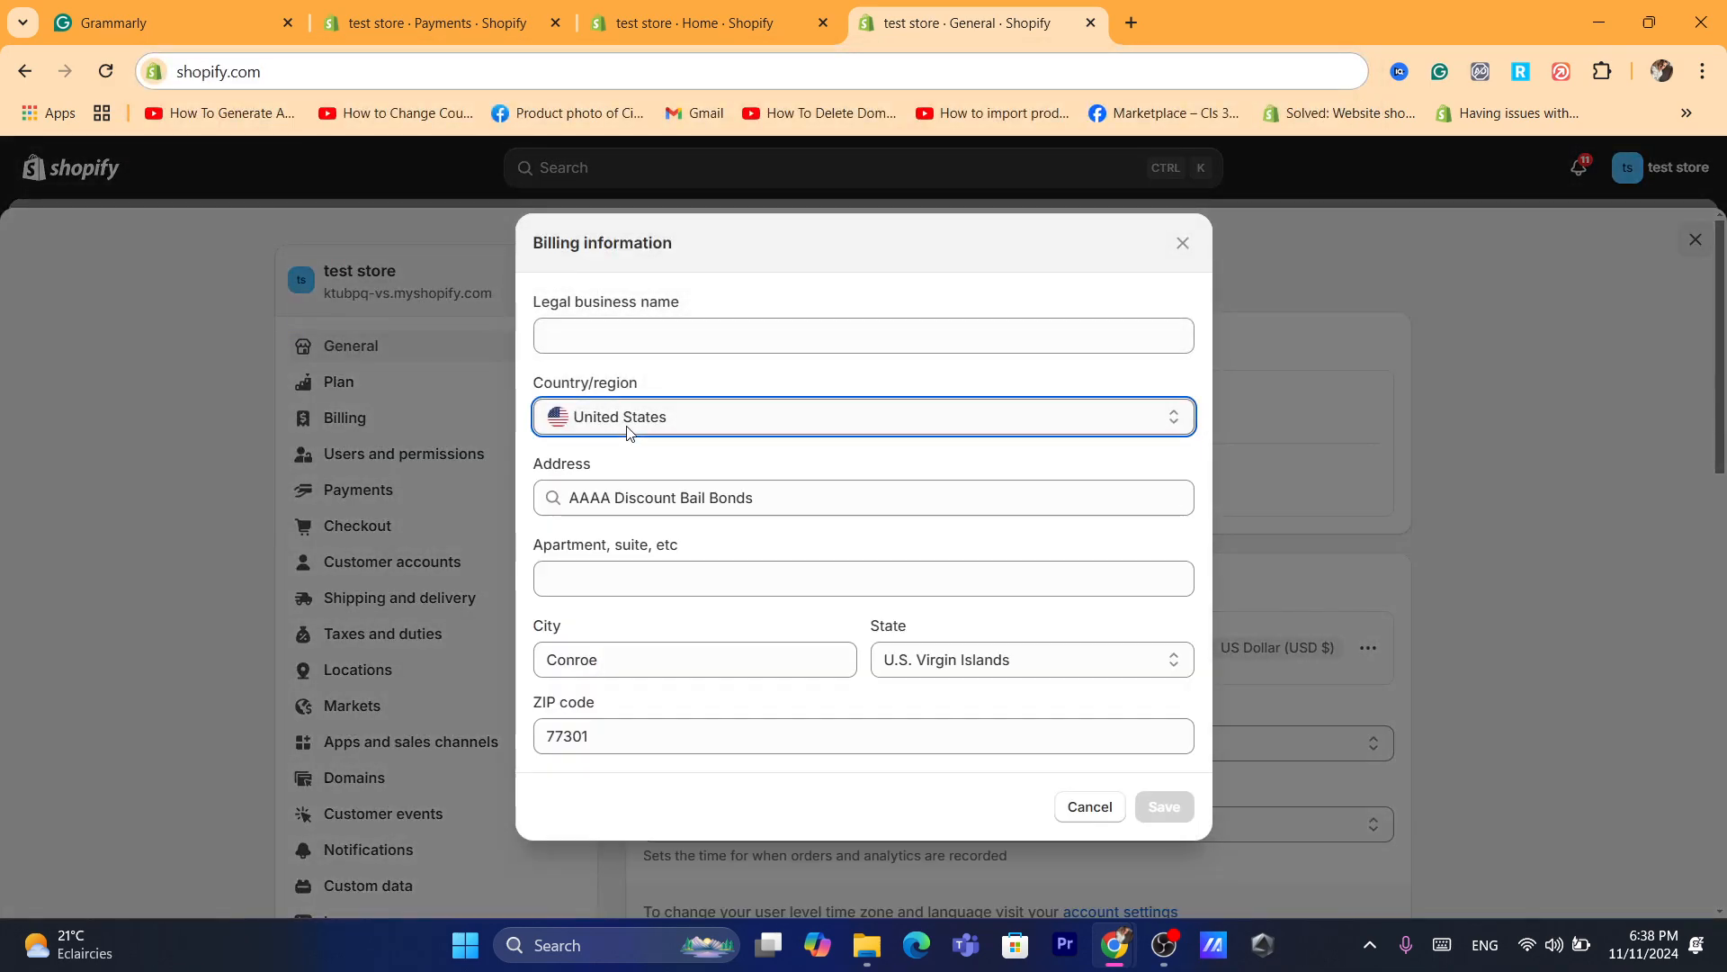
pyautogui.click(932, 657)
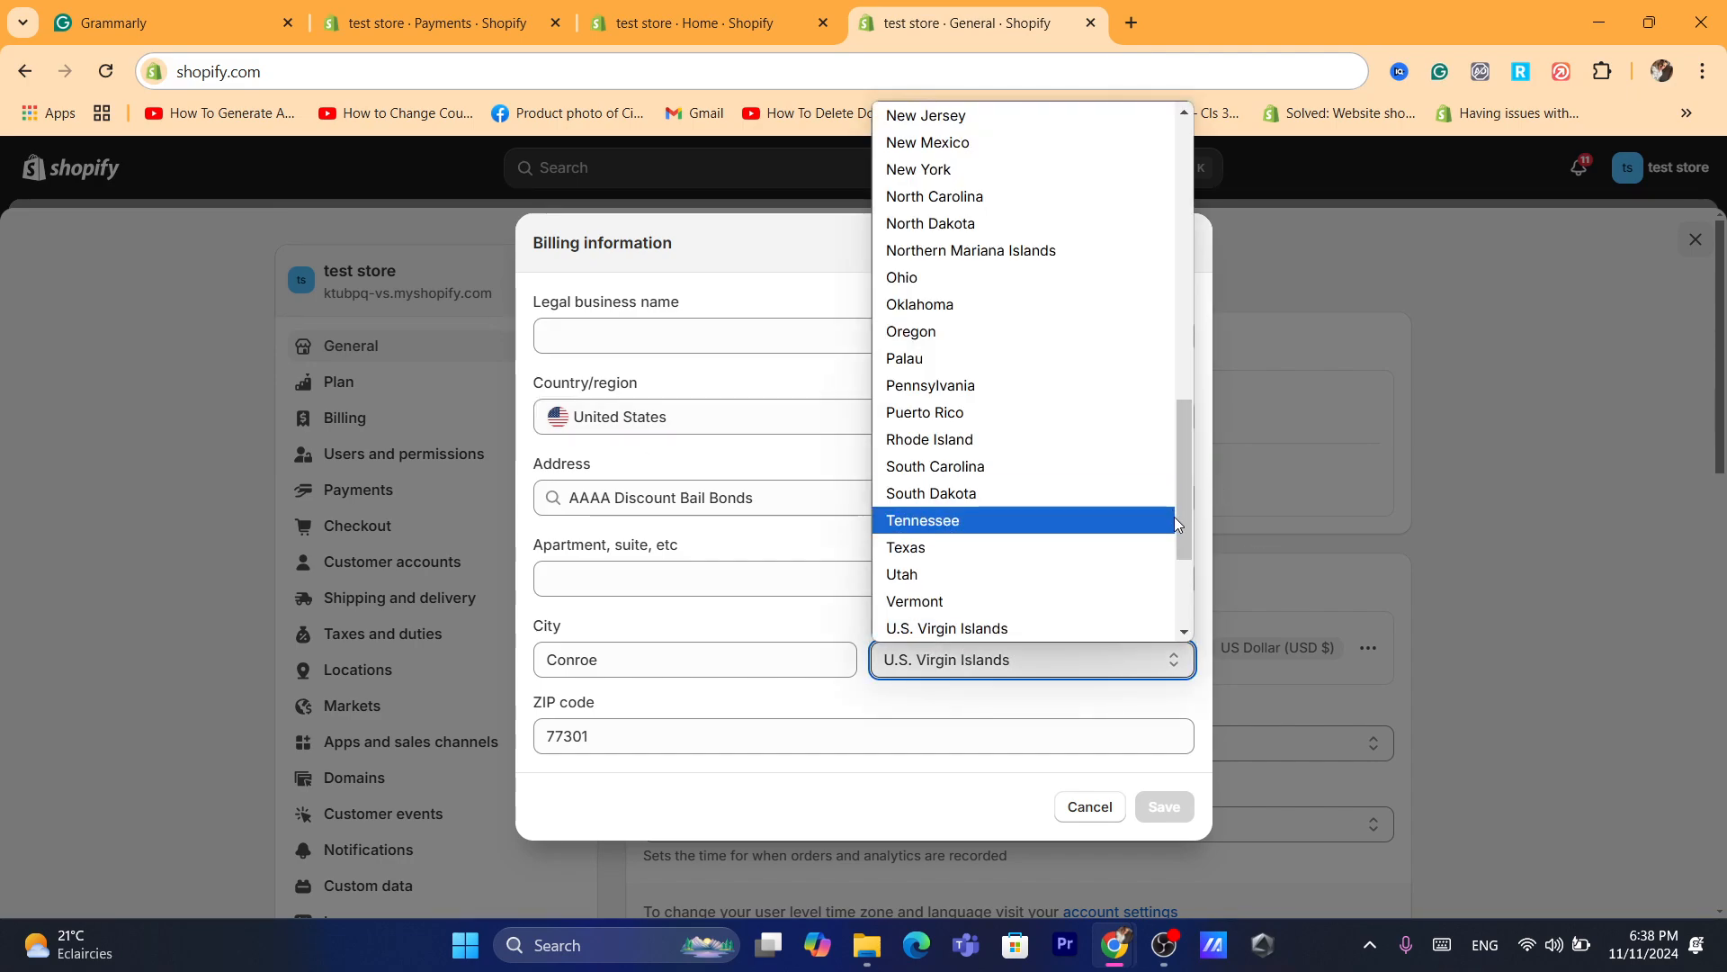
pyautogui.moveTo(1186, 531); pyautogui.dragTo(1185, 587)
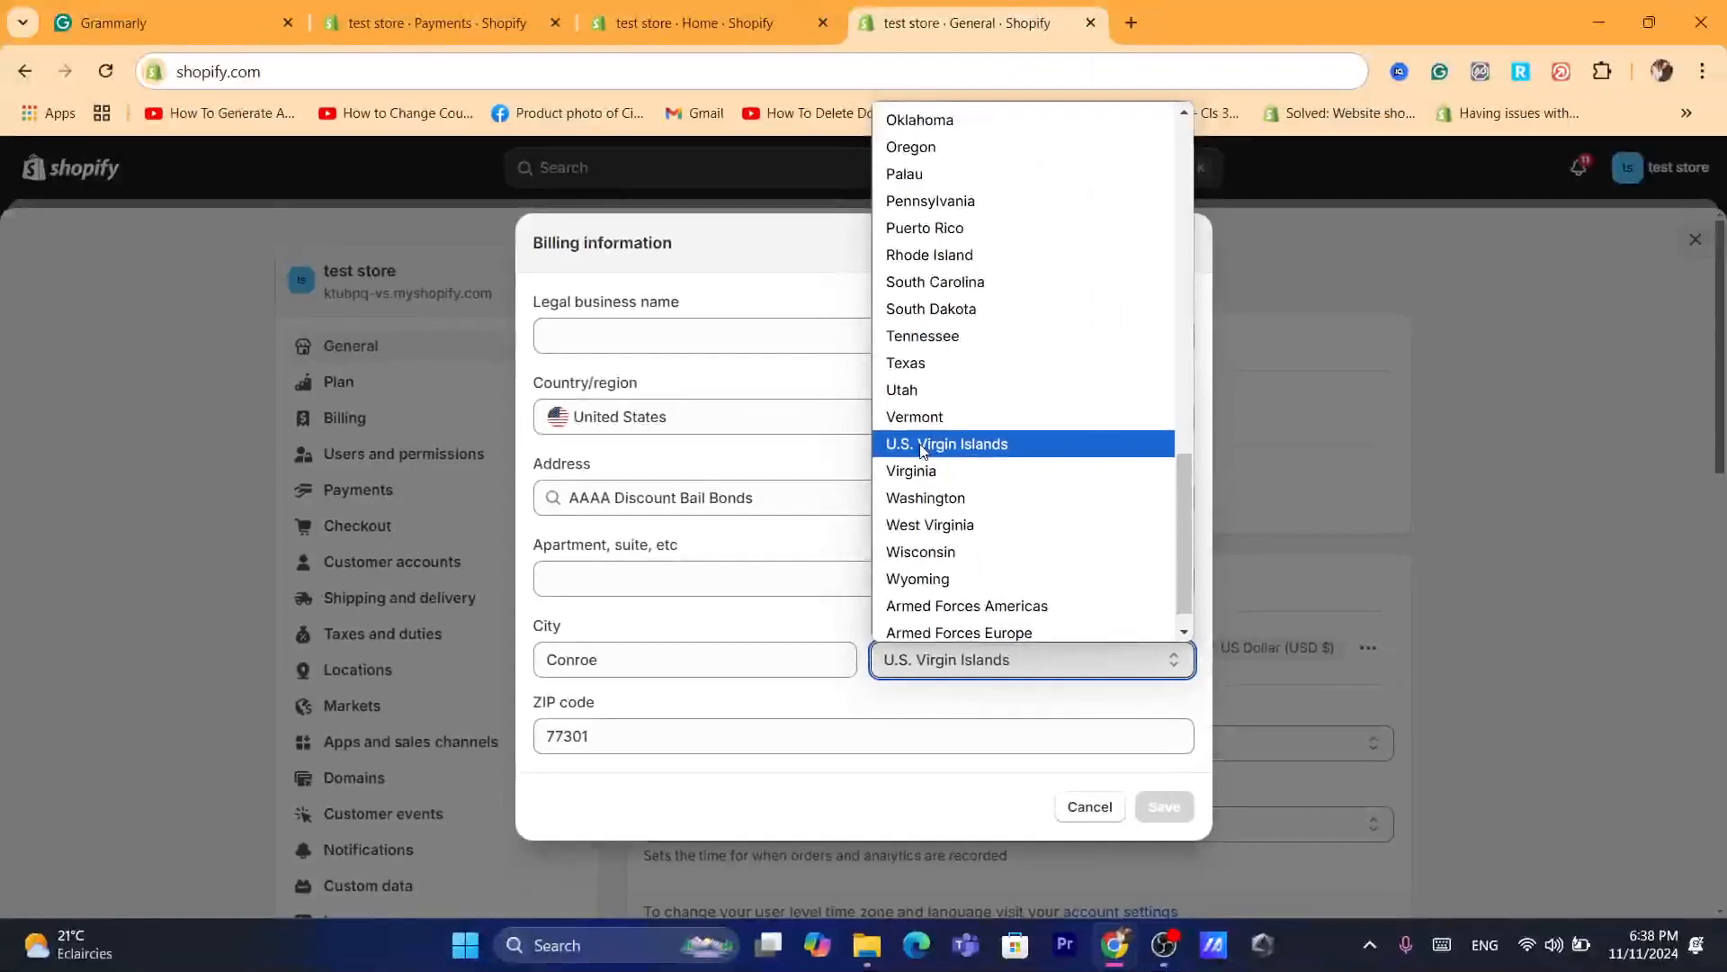
pyautogui.click(1557, 137)
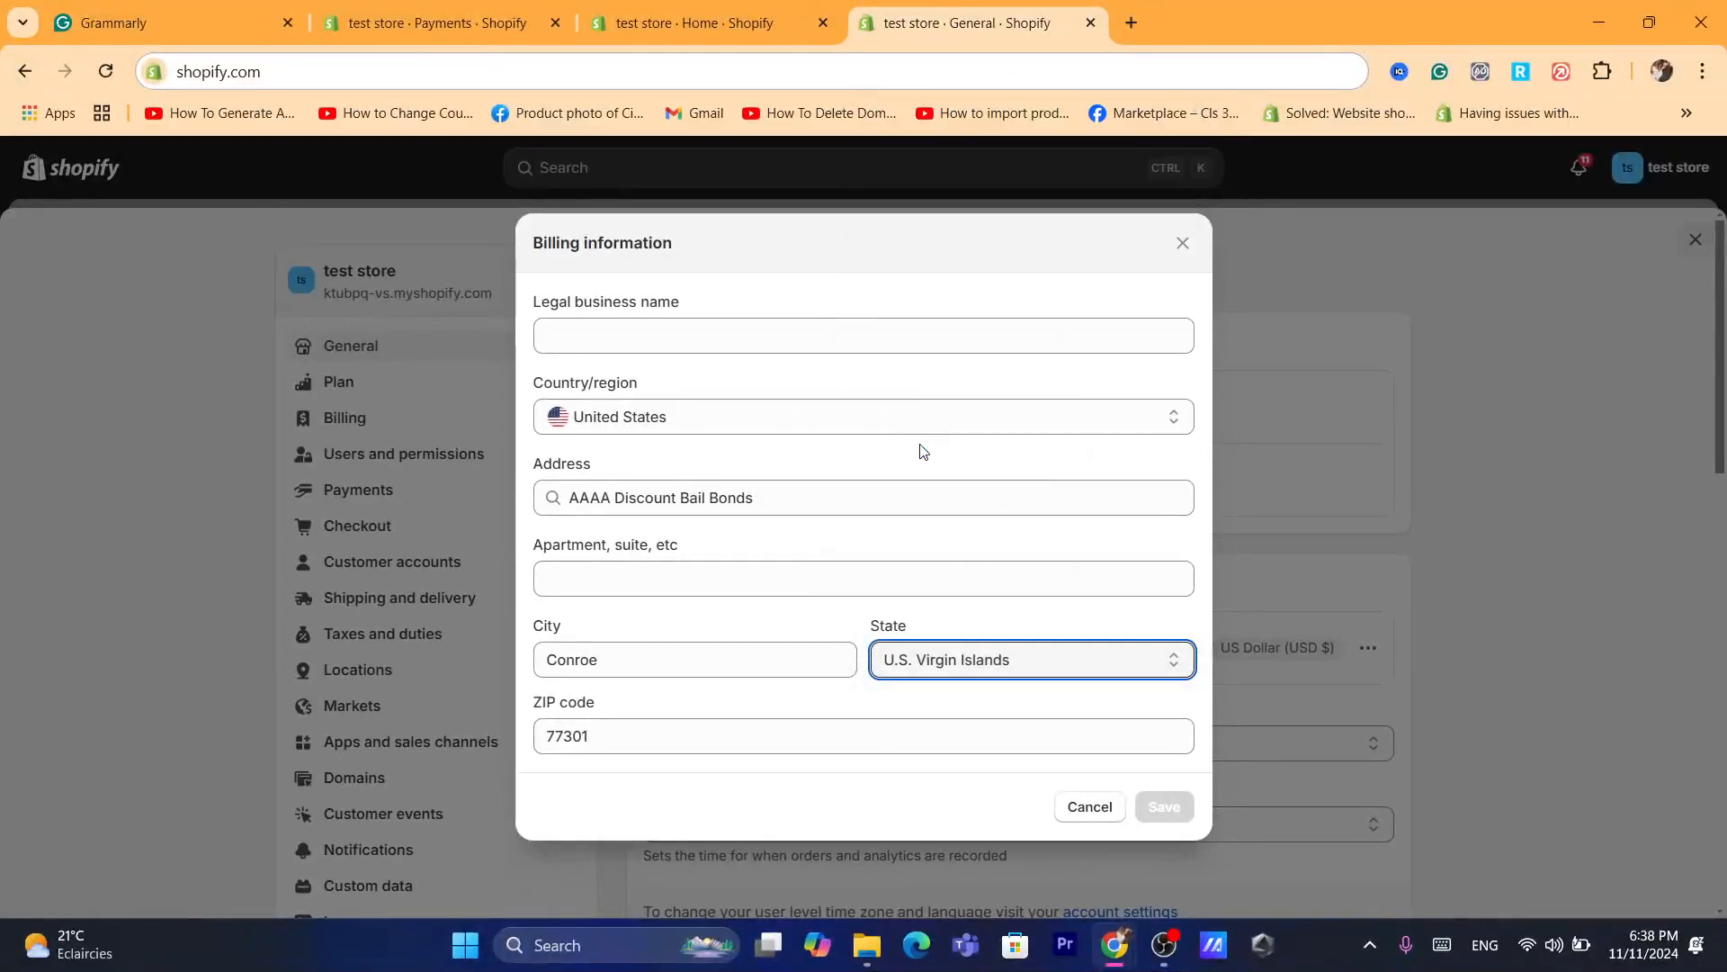
pyautogui.click(1090, 815)
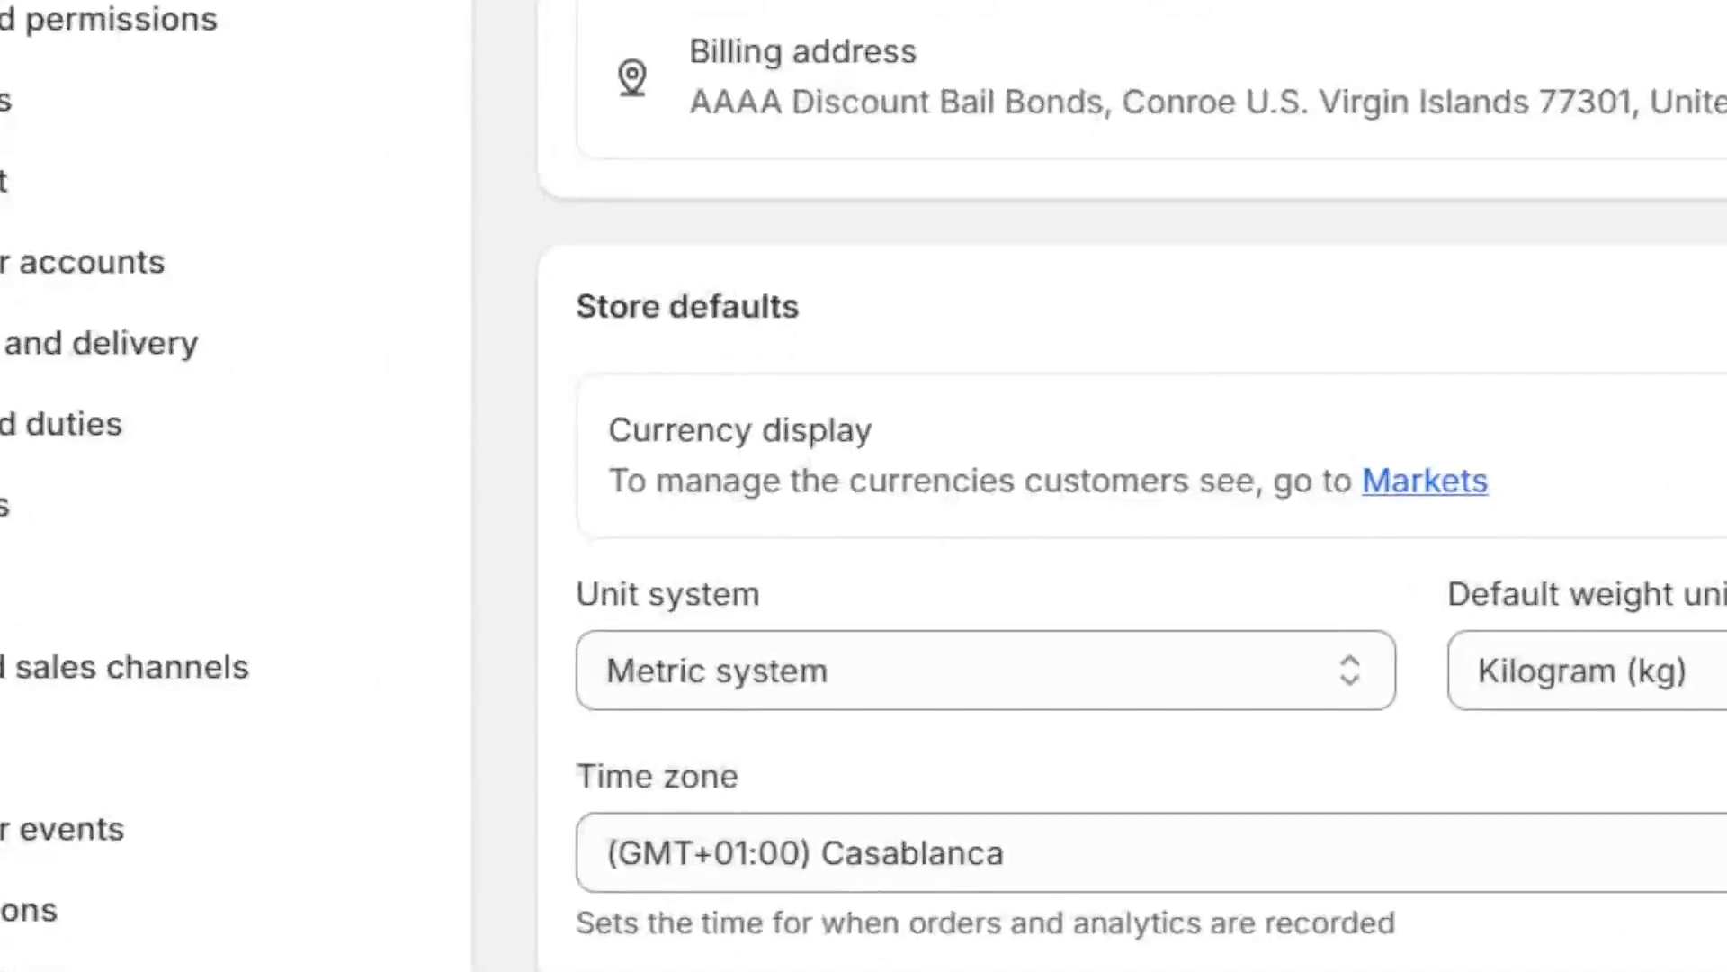
pyautogui.write('S')
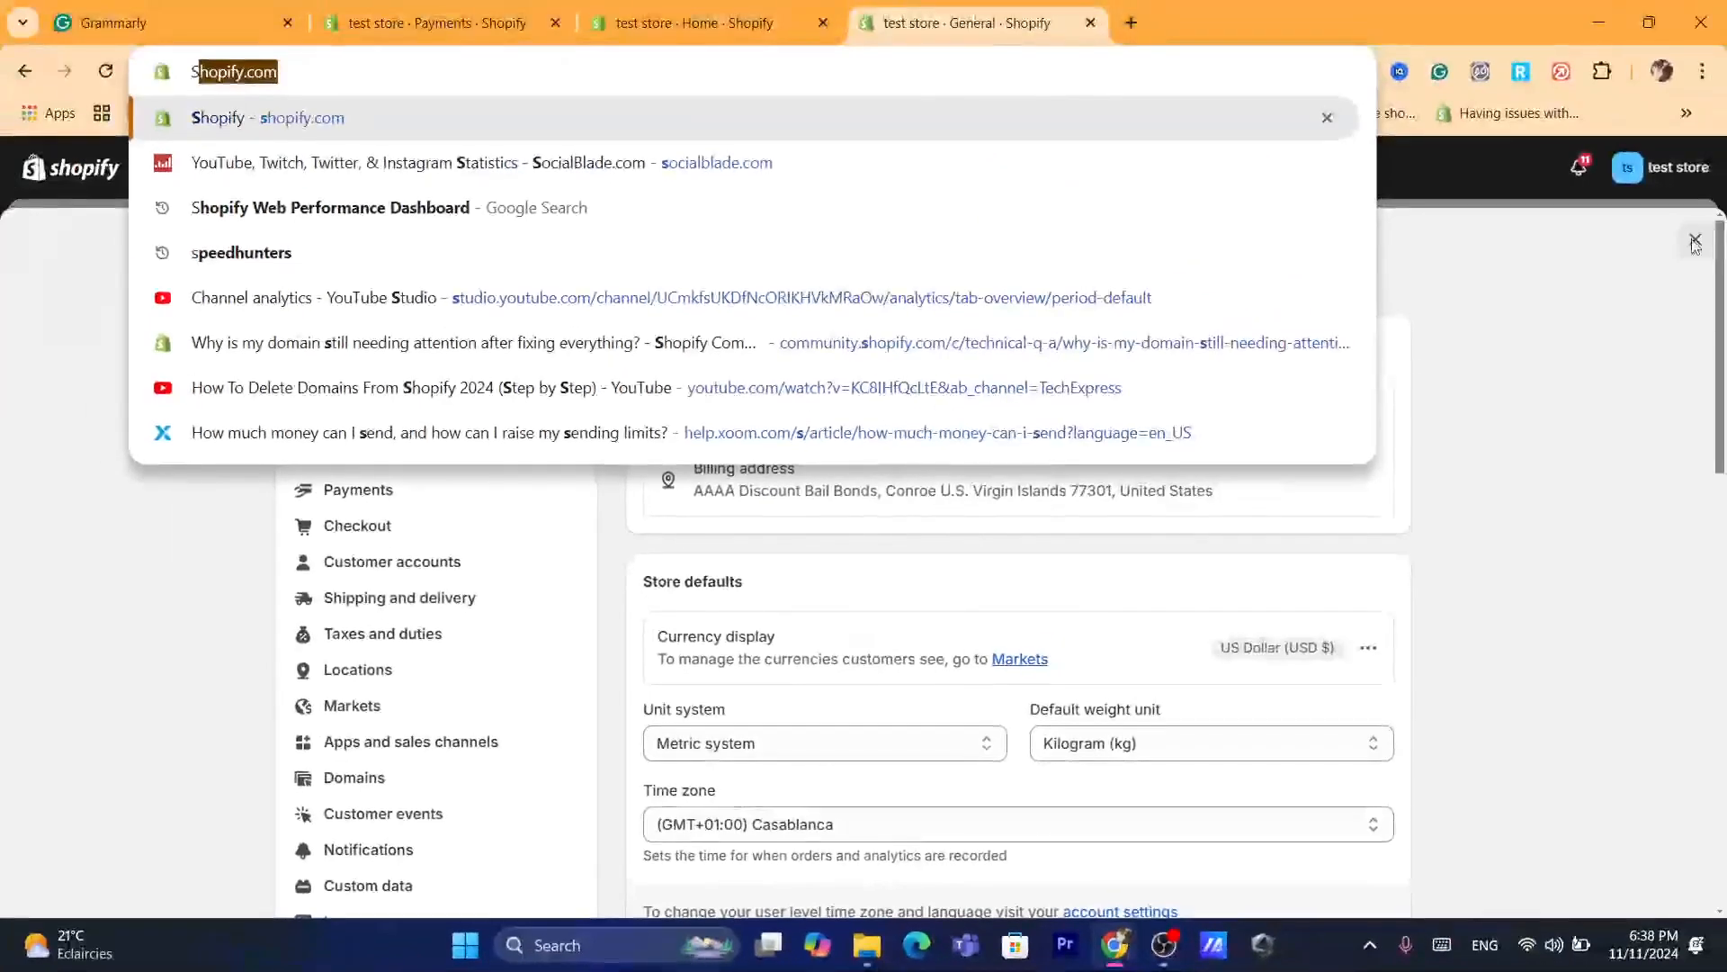
pyautogui.click(1701, 241)
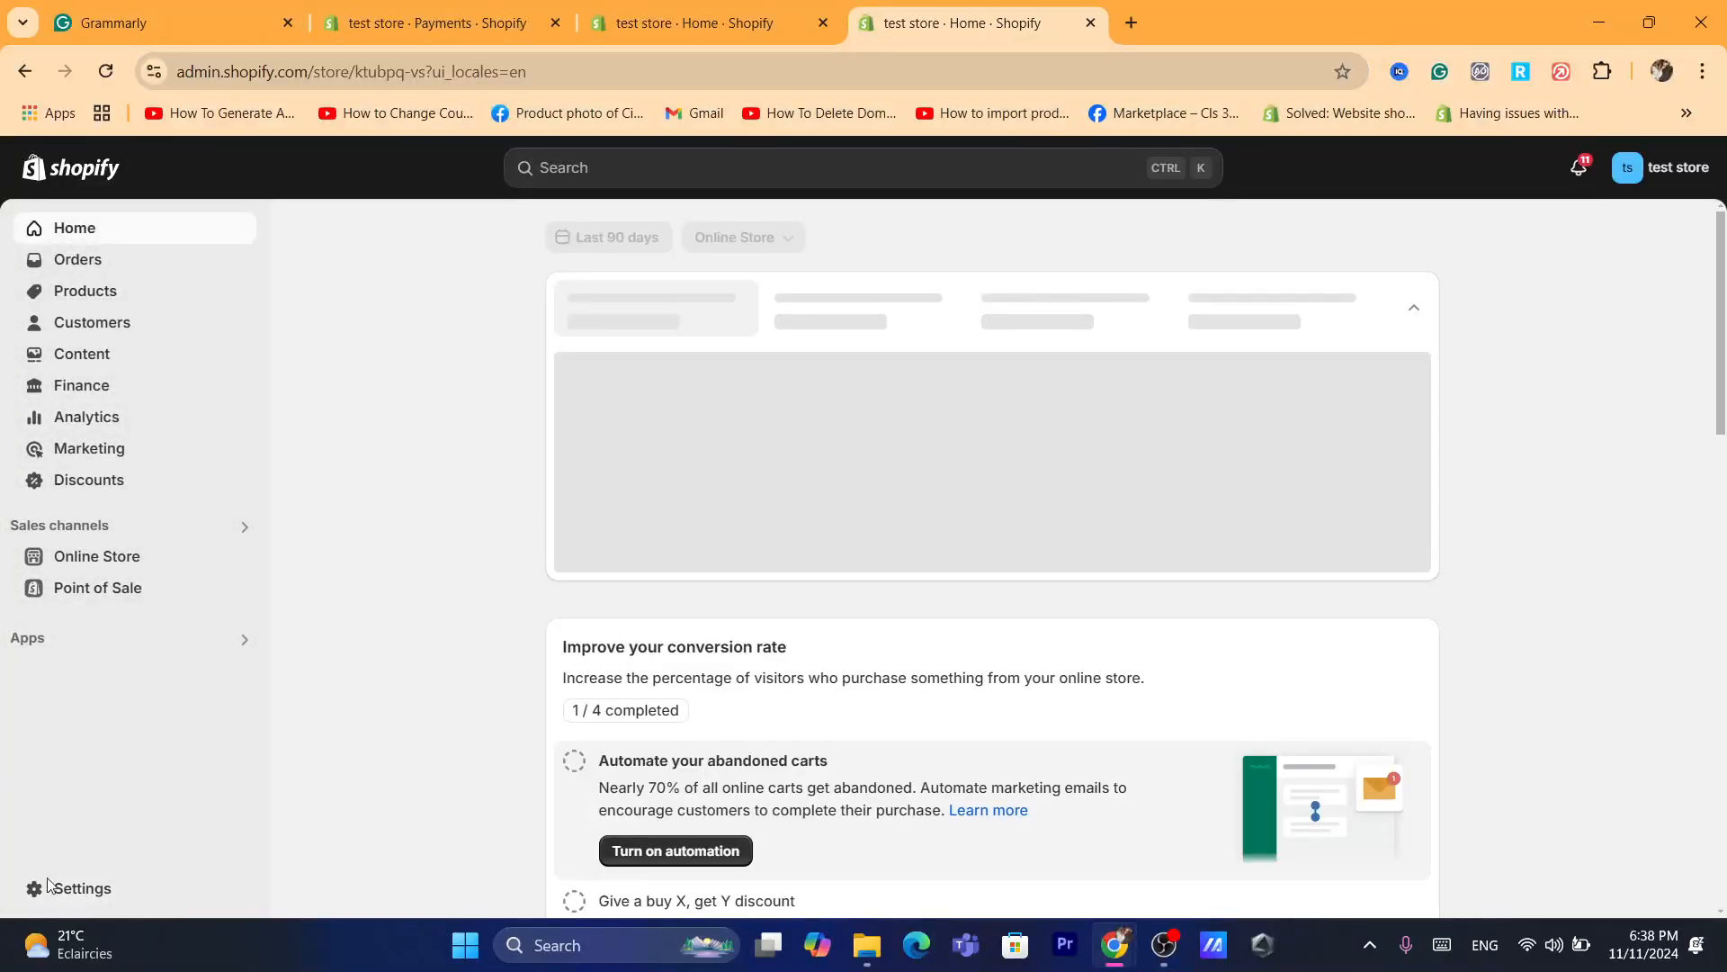
pyautogui.click(59, 899)
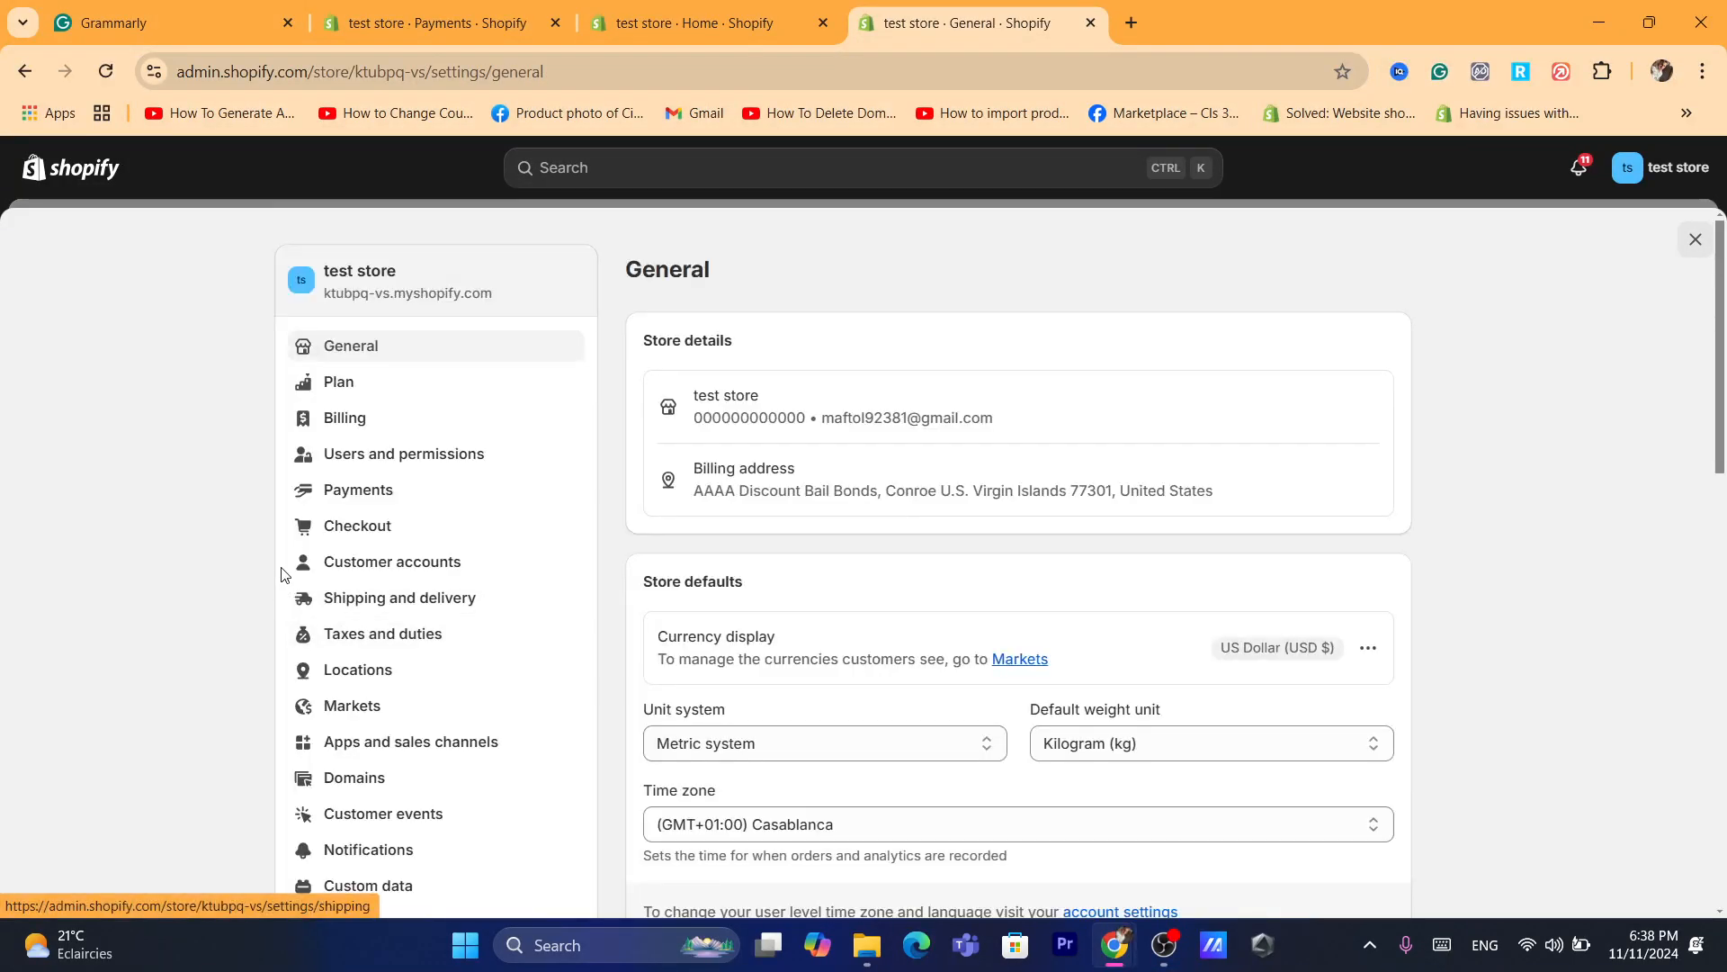
pyautogui.click(360, 500)
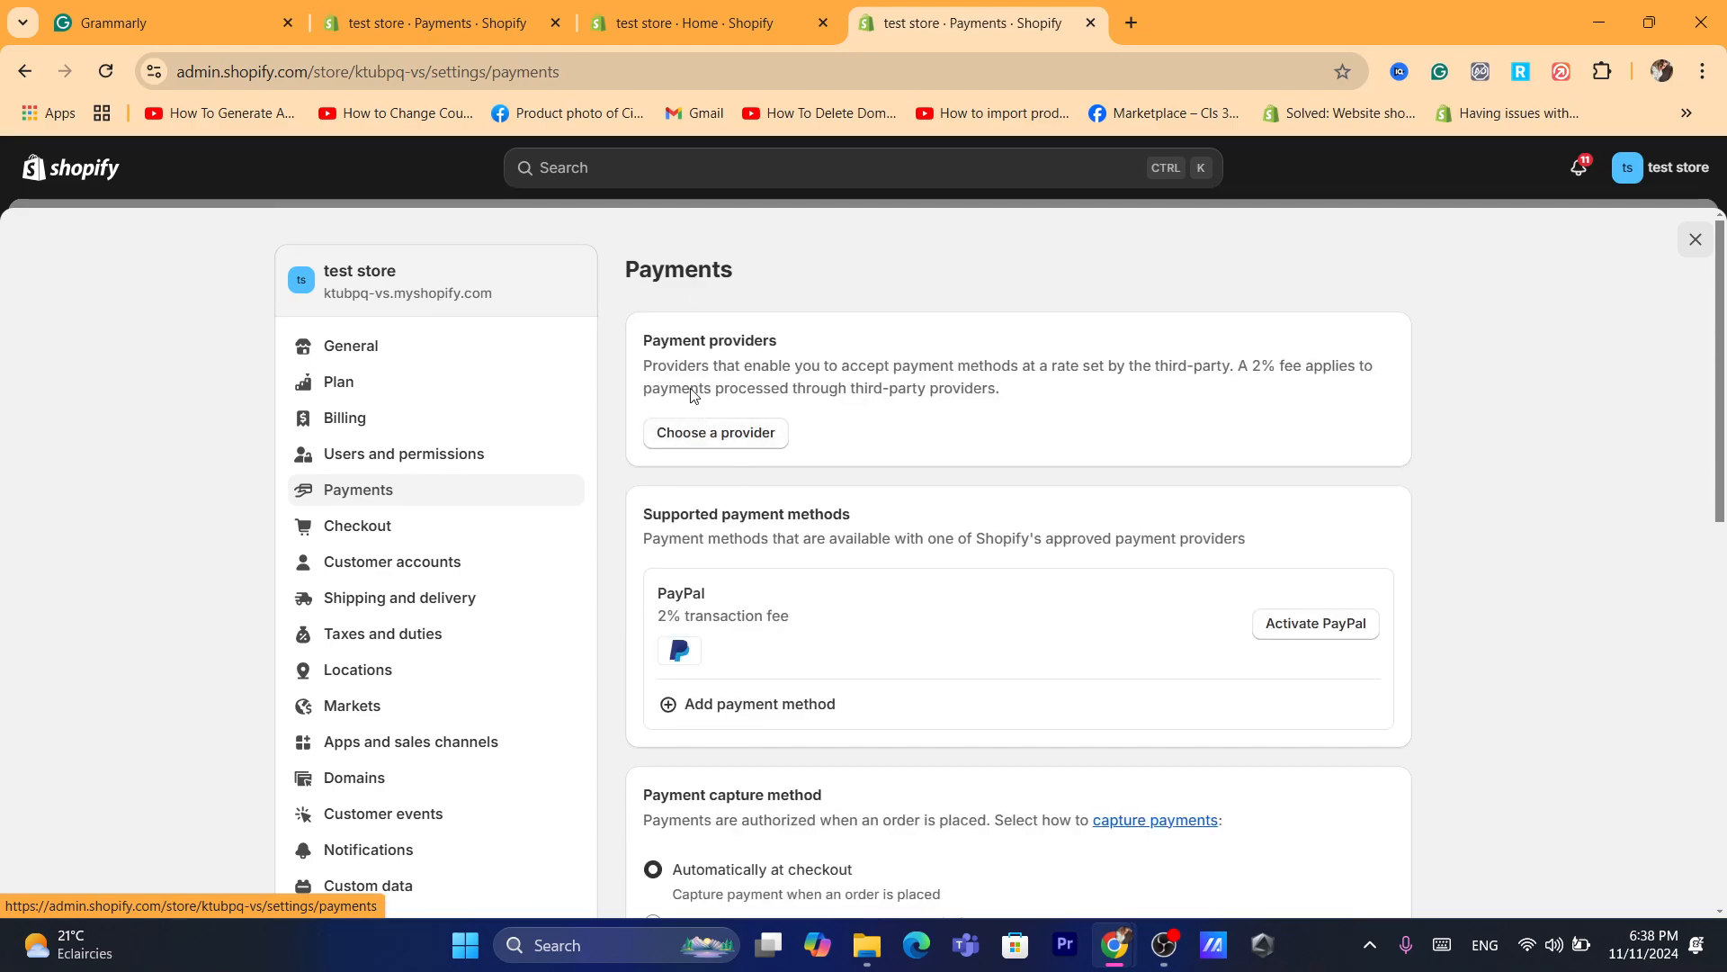
pyautogui.tripleClick(678, 336)
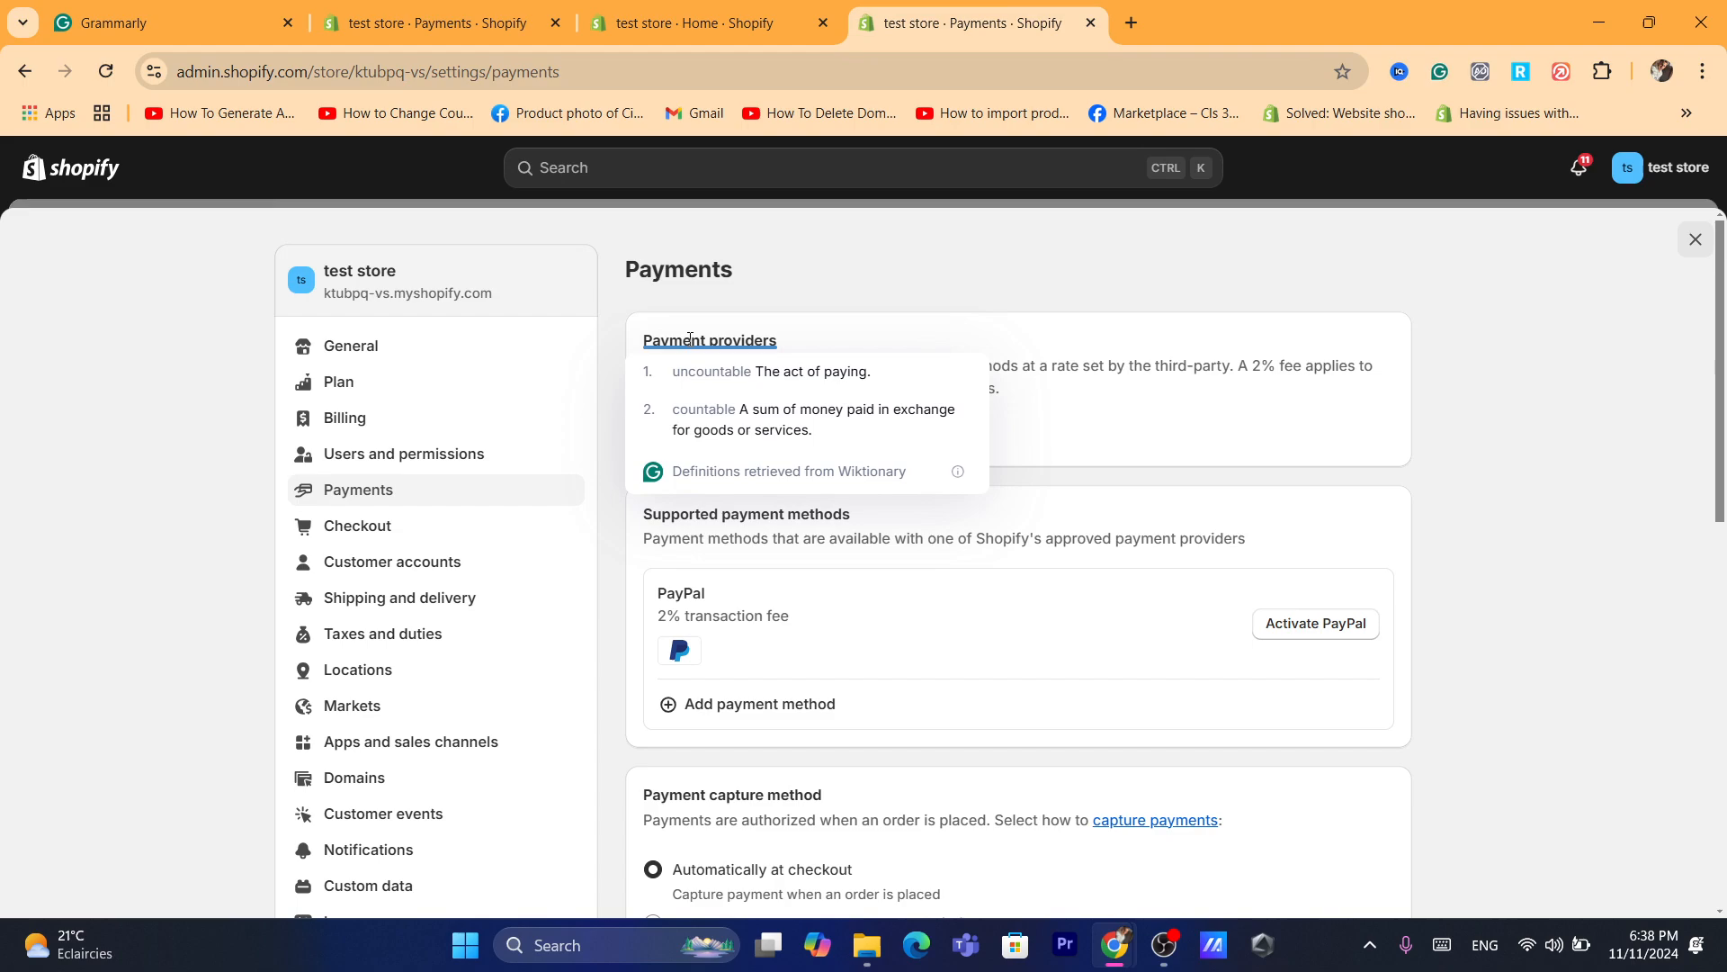
pyautogui.click(752, 331)
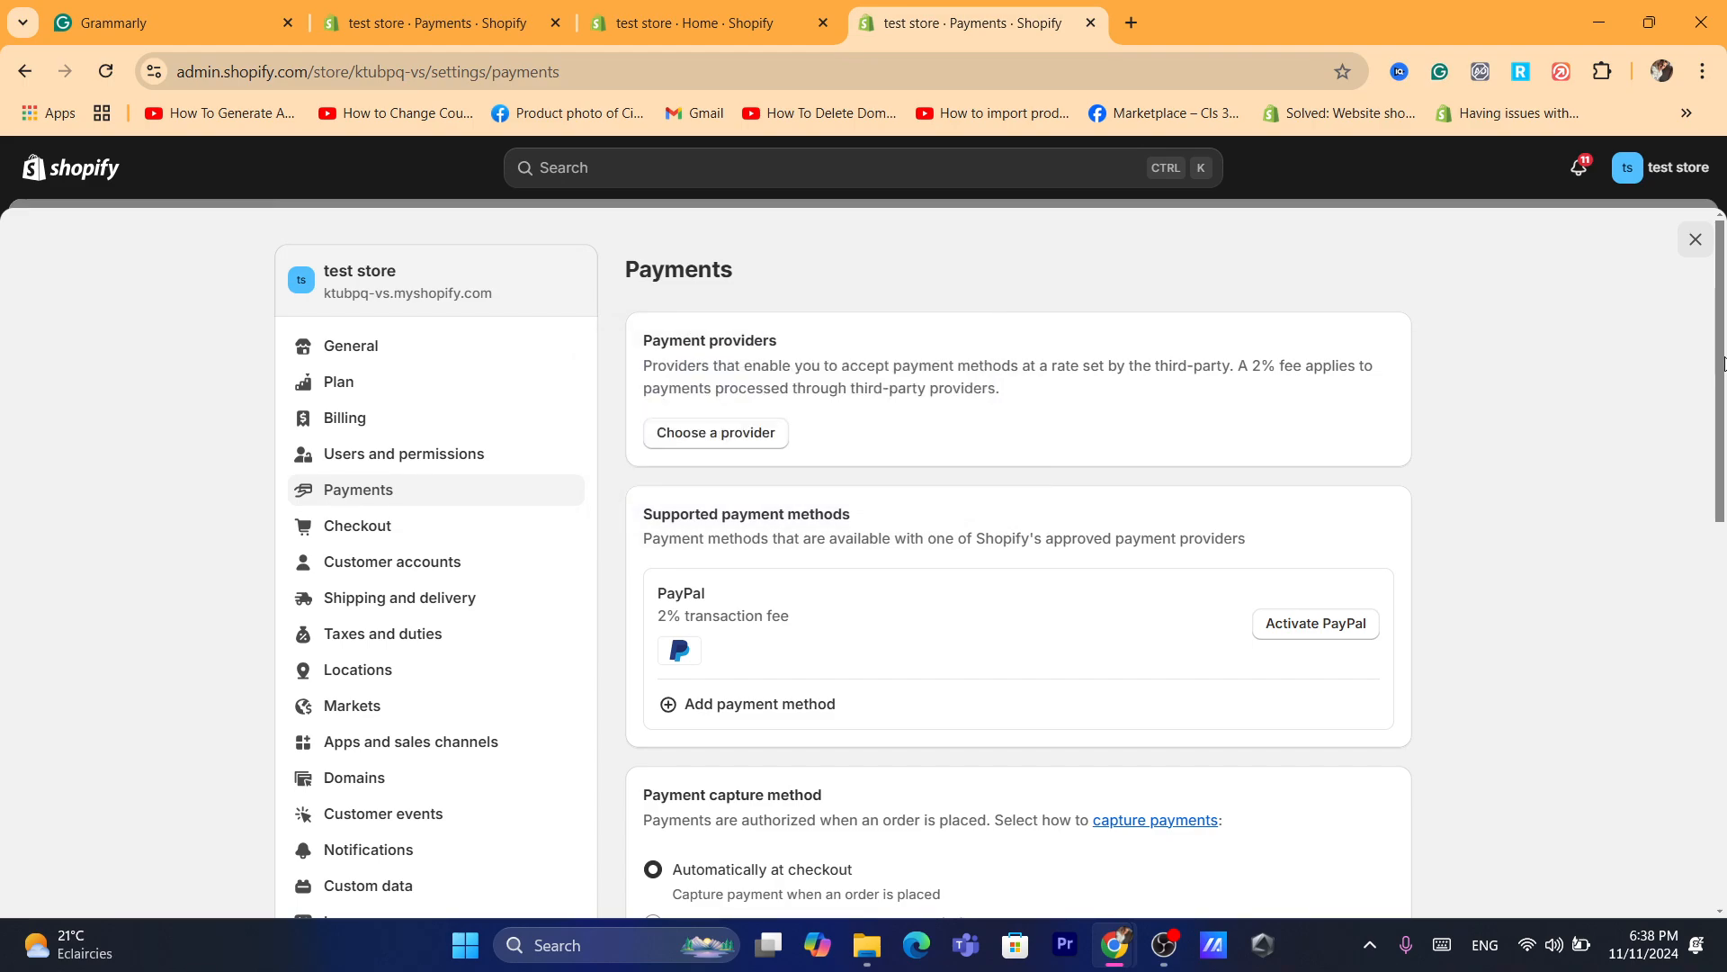
pyautogui.moveTo(1723, 362); pyautogui.dragTo(1722, 410)
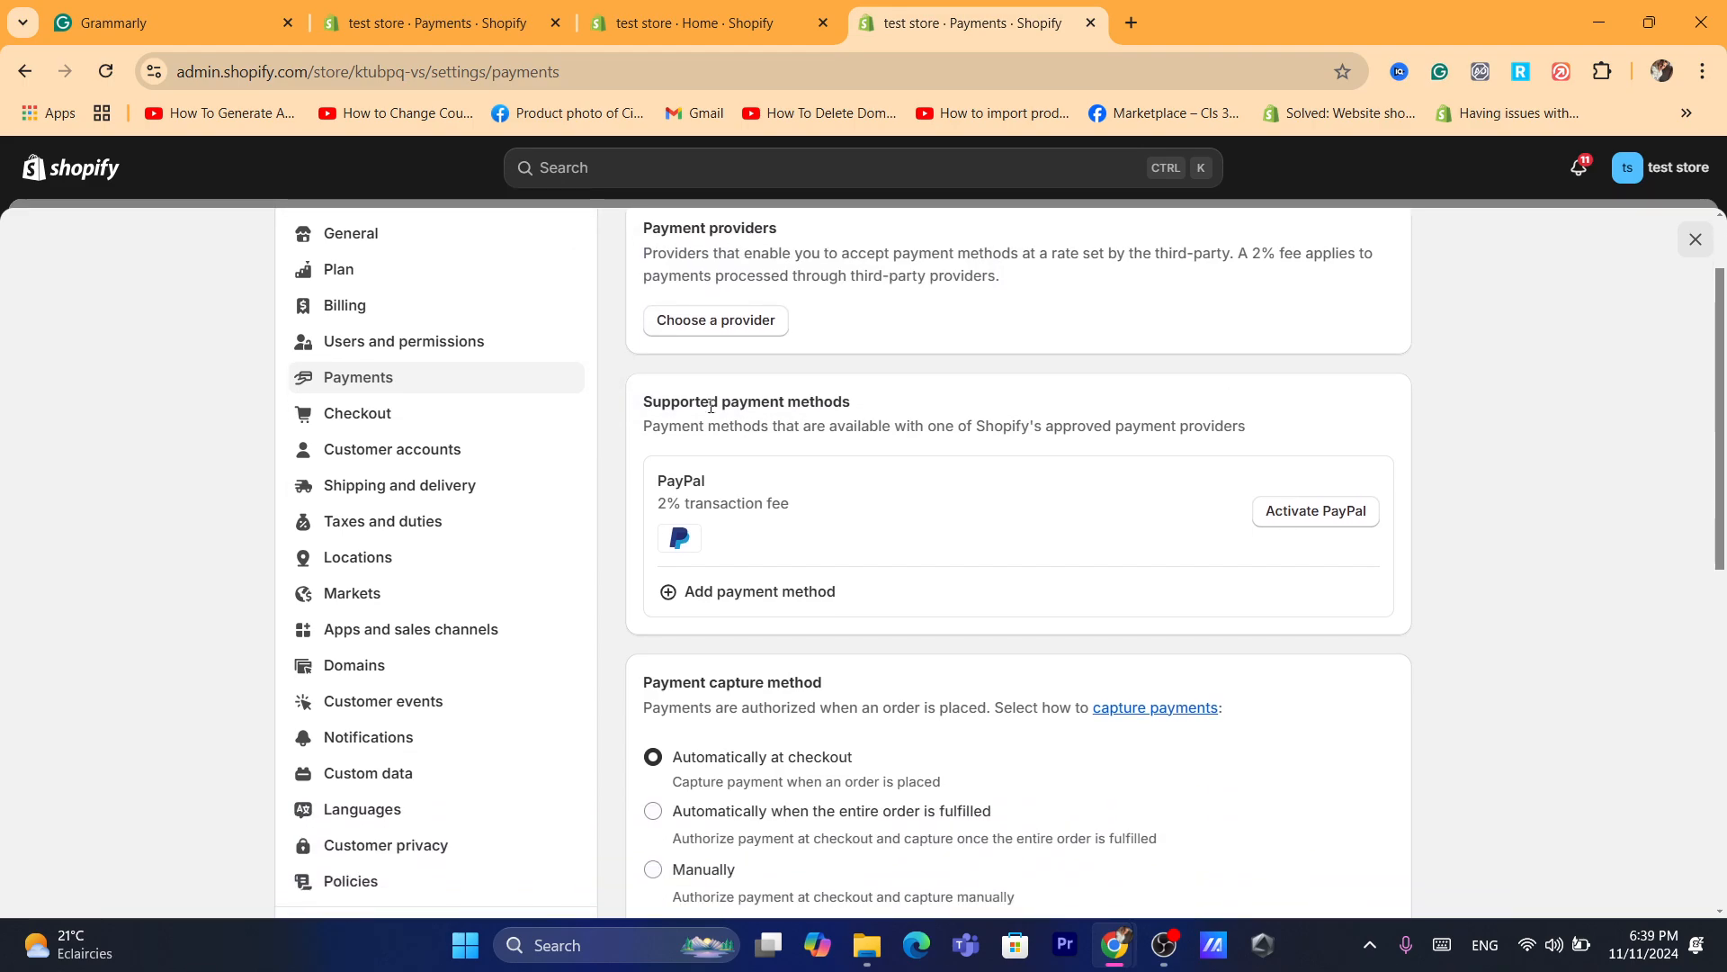
pyautogui.tripleClick(689, 406)
pyautogui.tripleClick(690, 427)
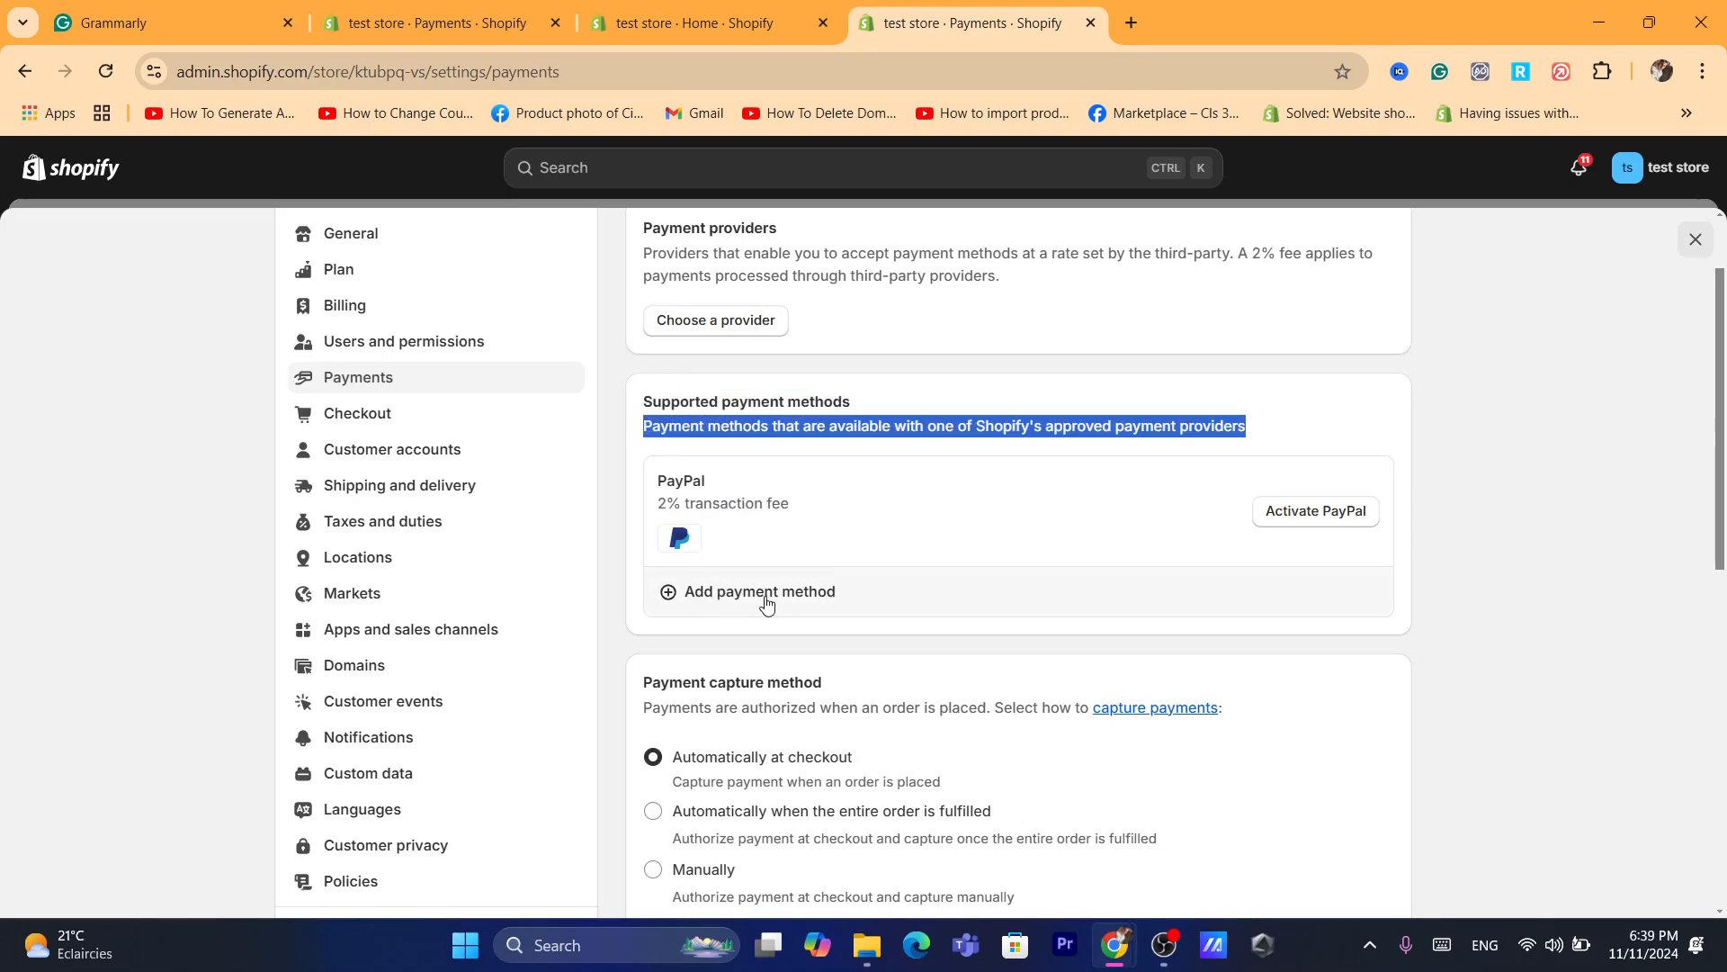
pyautogui.click(825, 443)
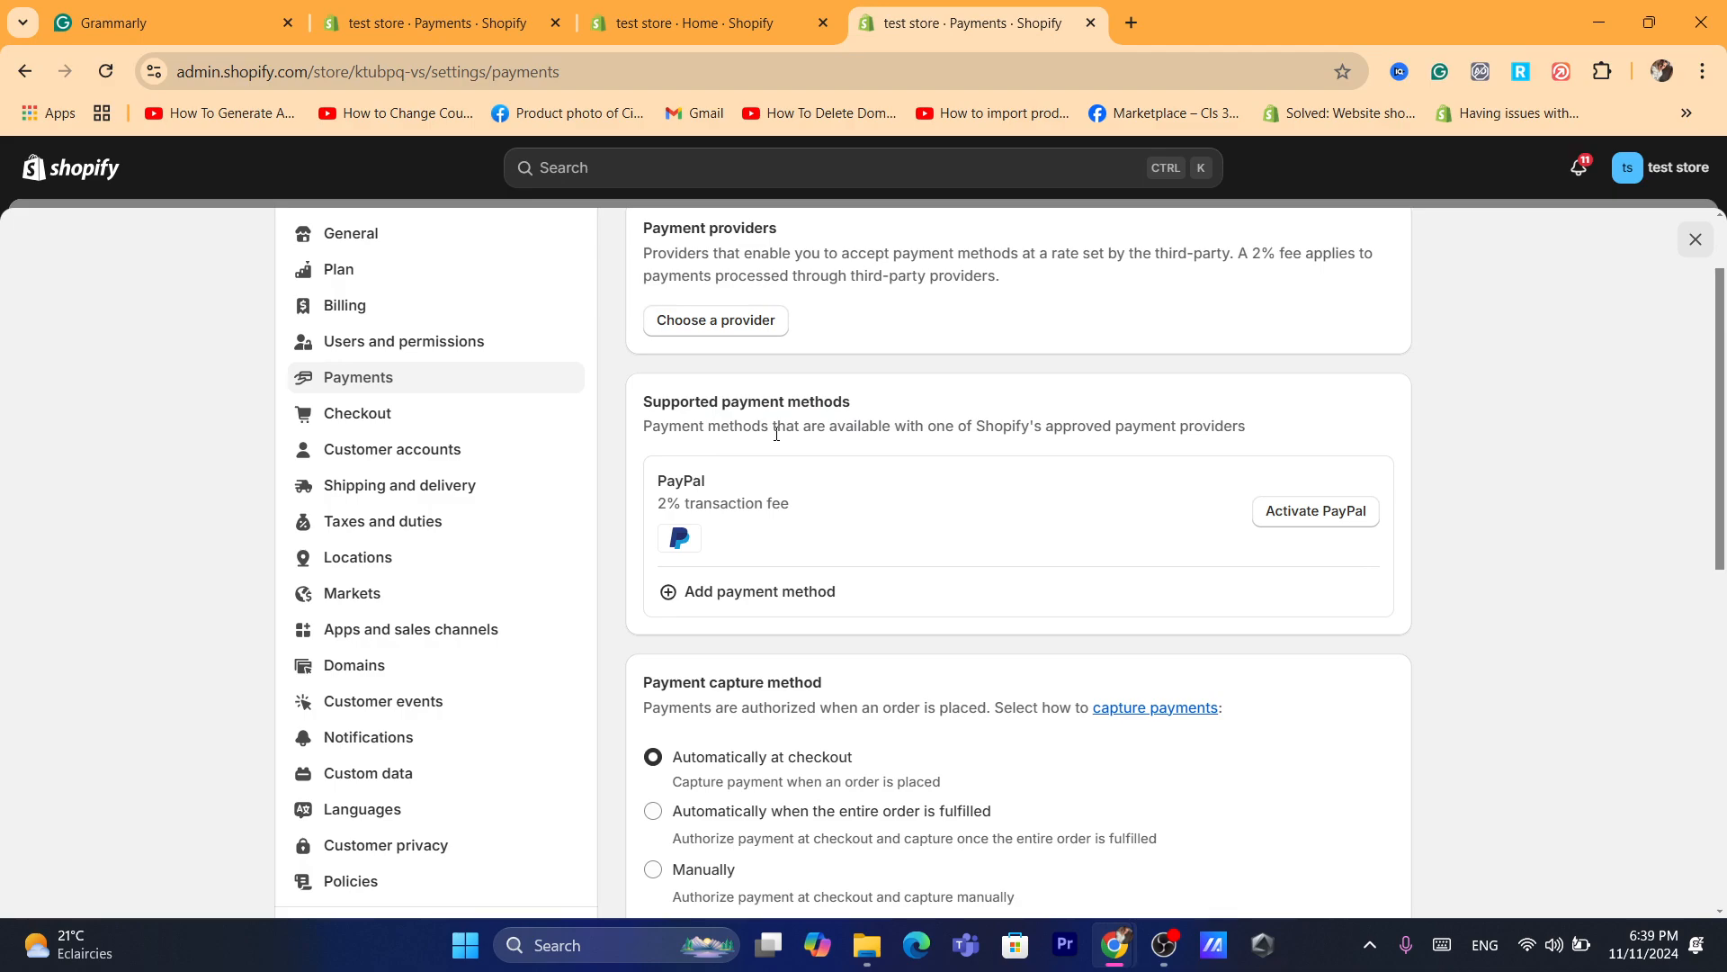
pyautogui.doubleClick(761, 428)
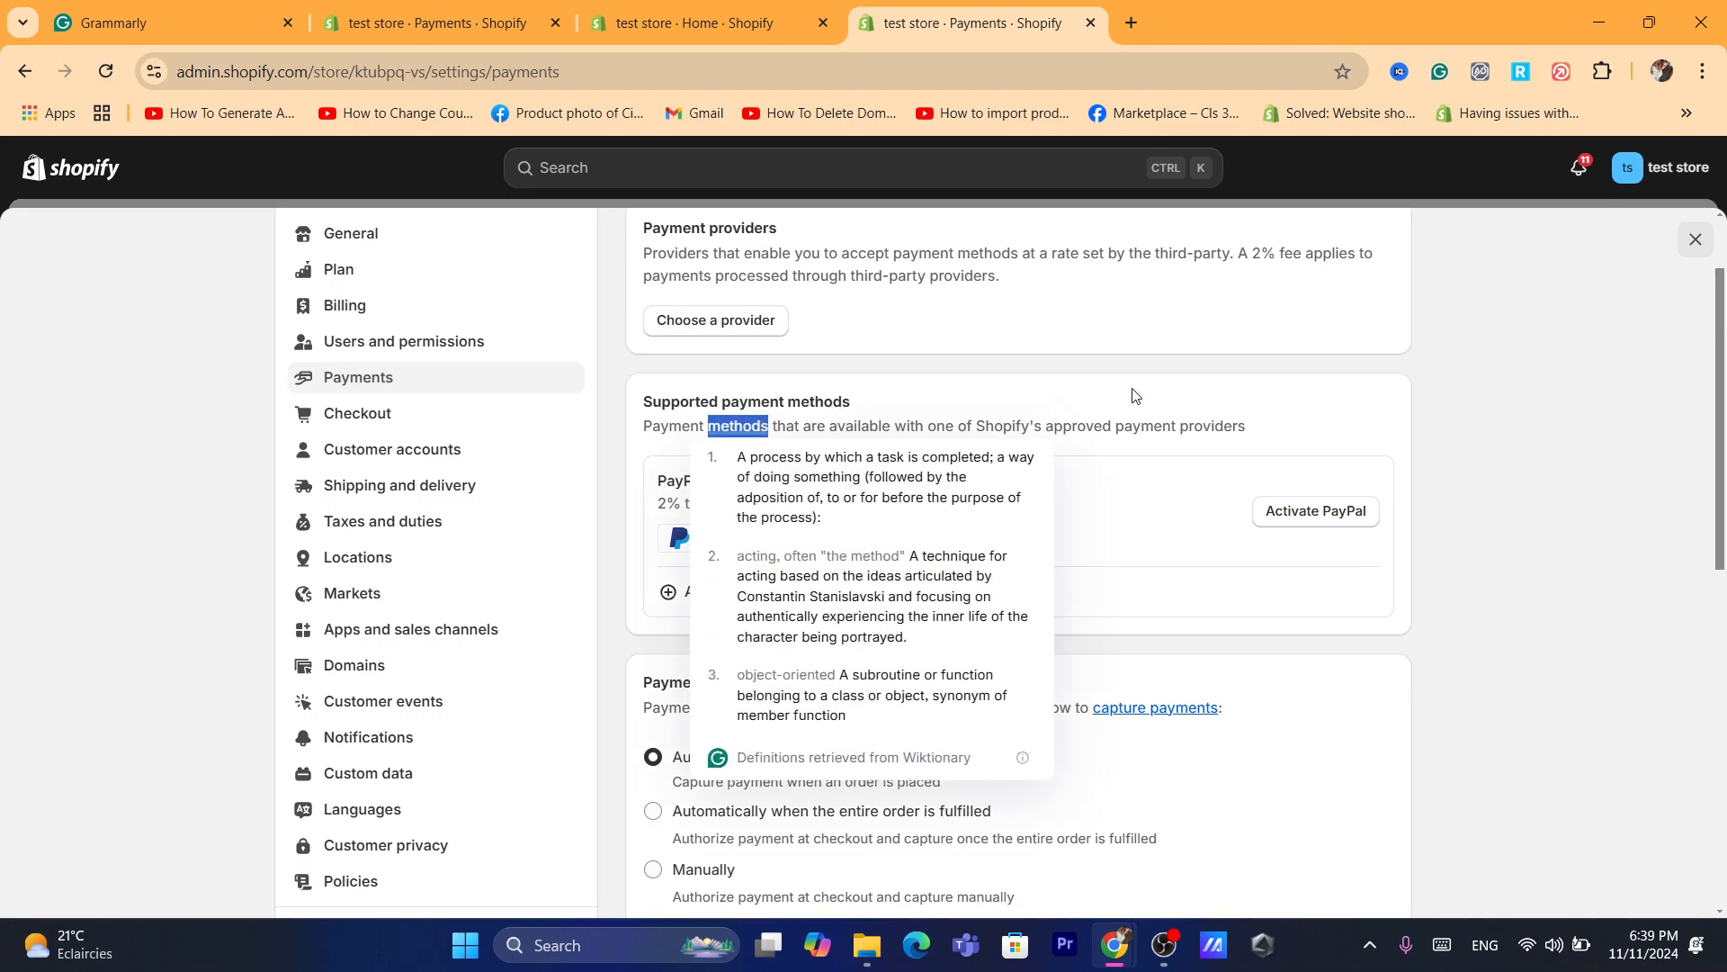
pyautogui.click(1210, 414)
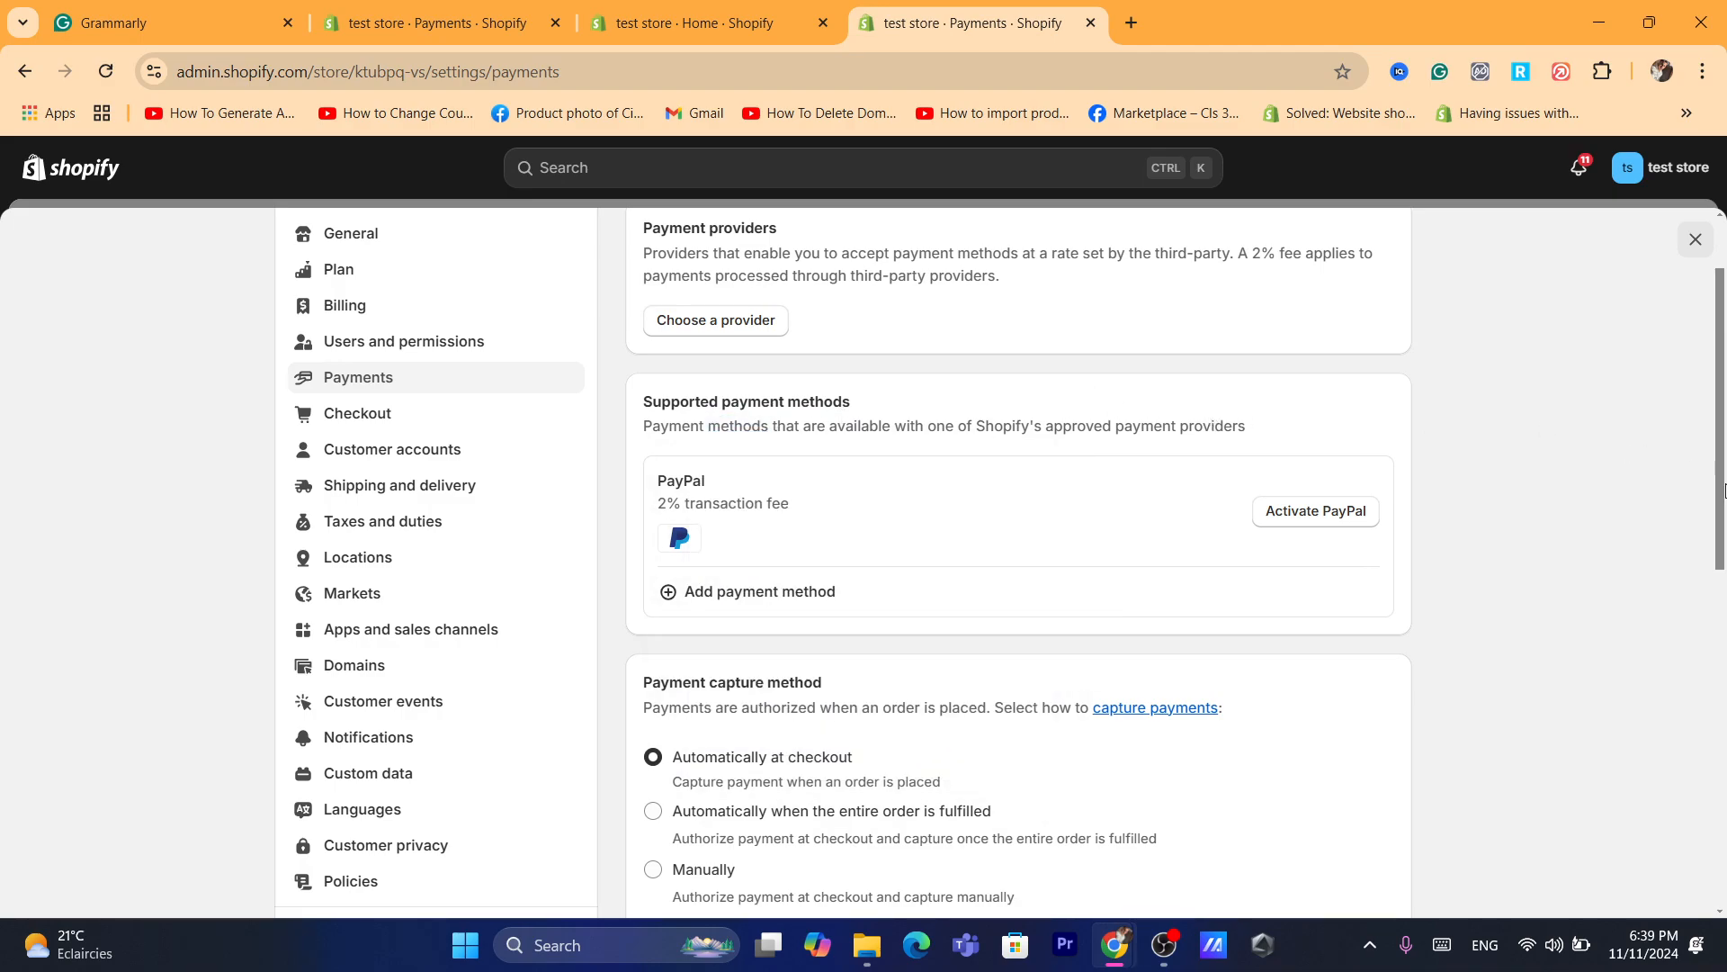
pyautogui.scroll(2, 1725, 495)
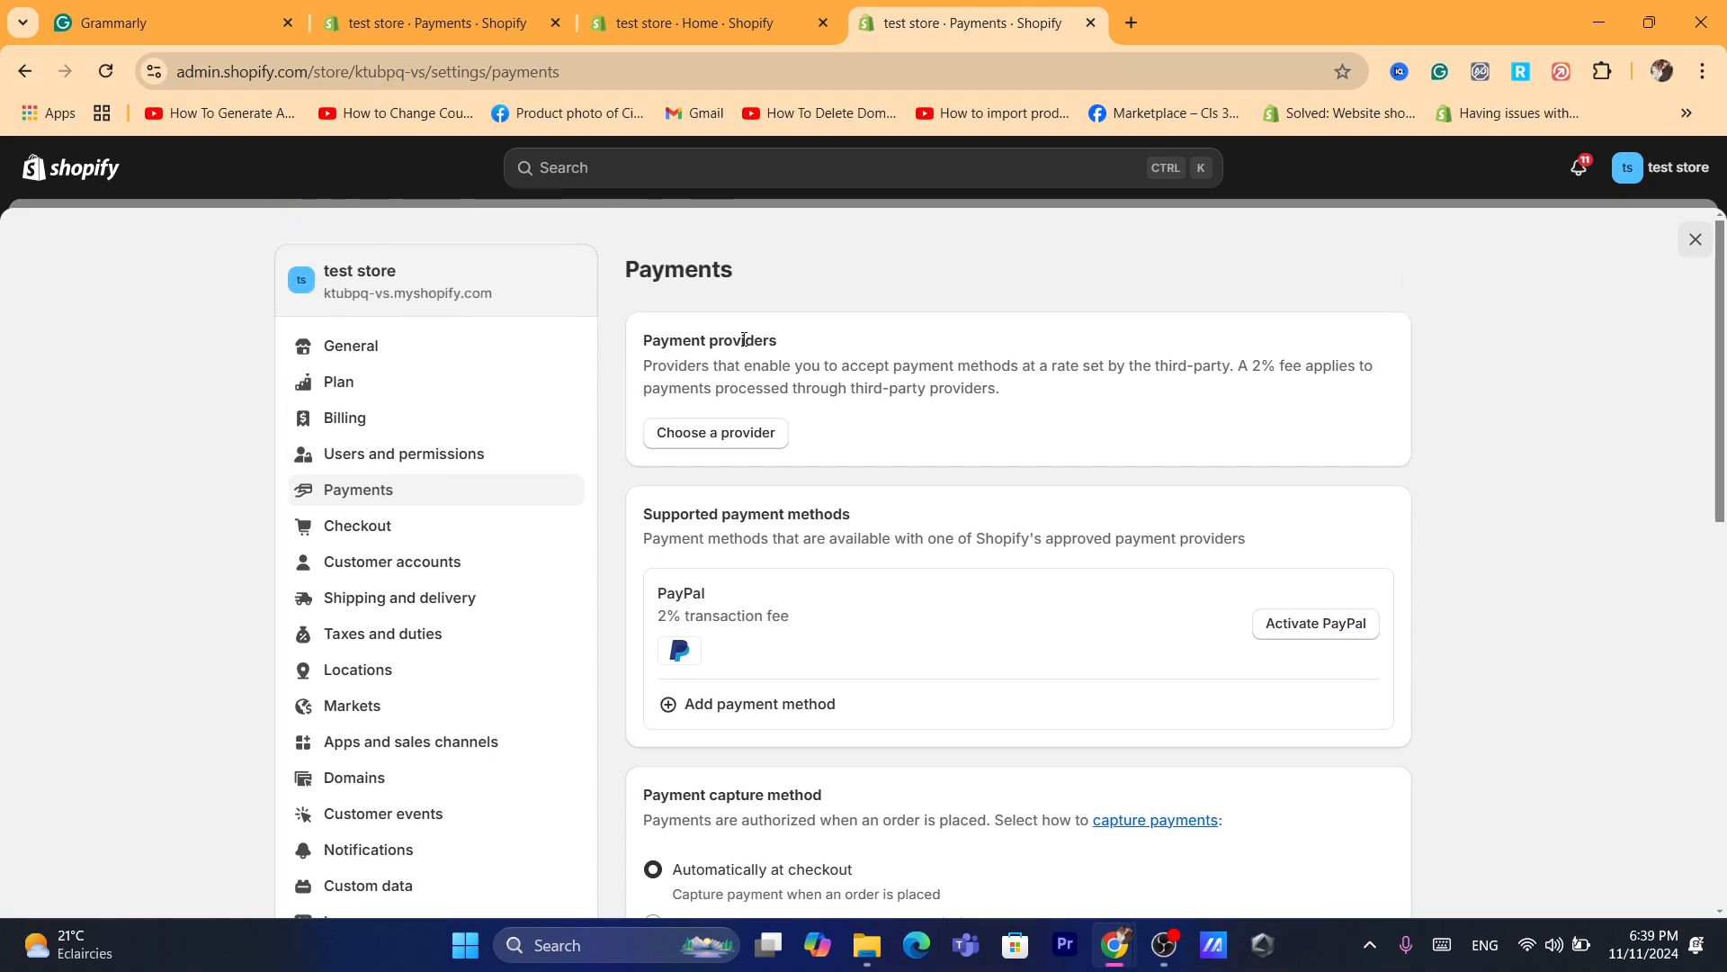
pyautogui.tripleClick(701, 333)
pyautogui.tripleClick(787, 376)
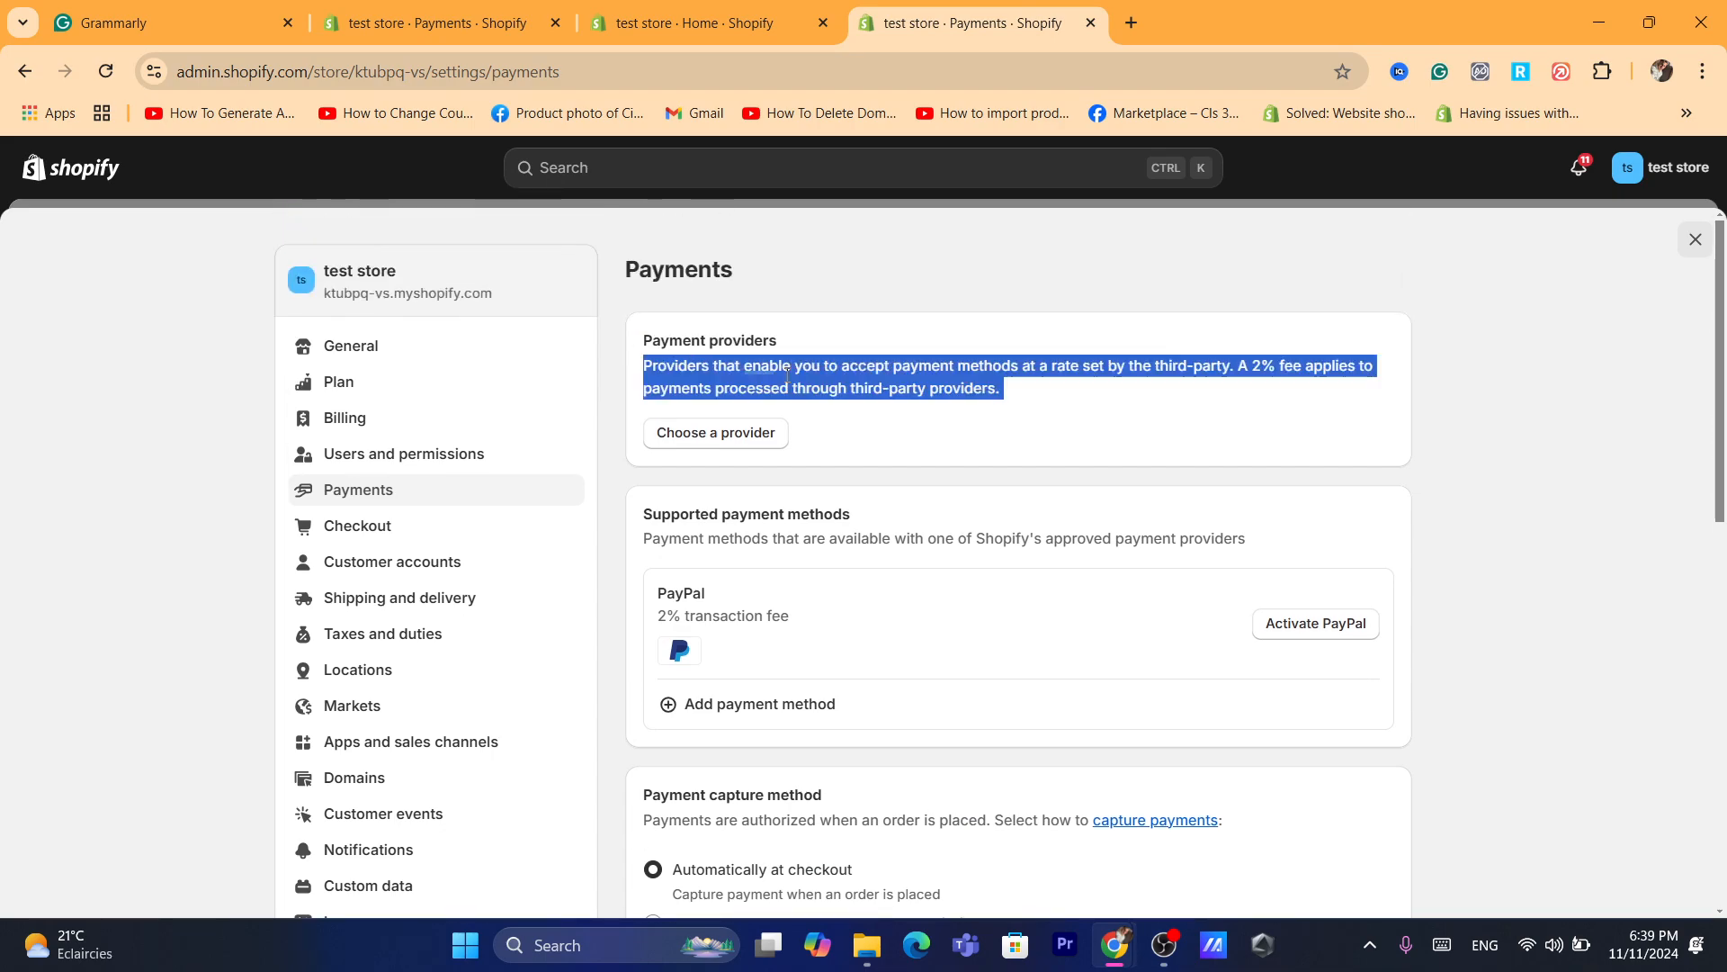
pyautogui.click(727, 380)
pyautogui.tripleClick(721, 379)
pyautogui.click(1164, 355)
pyautogui.moveTo(1254, 371)
pyautogui.mouseDown()
pyautogui.moveTo(1307, 372)
pyautogui.moveTo(1276, 374)
pyautogui.mouseUp()
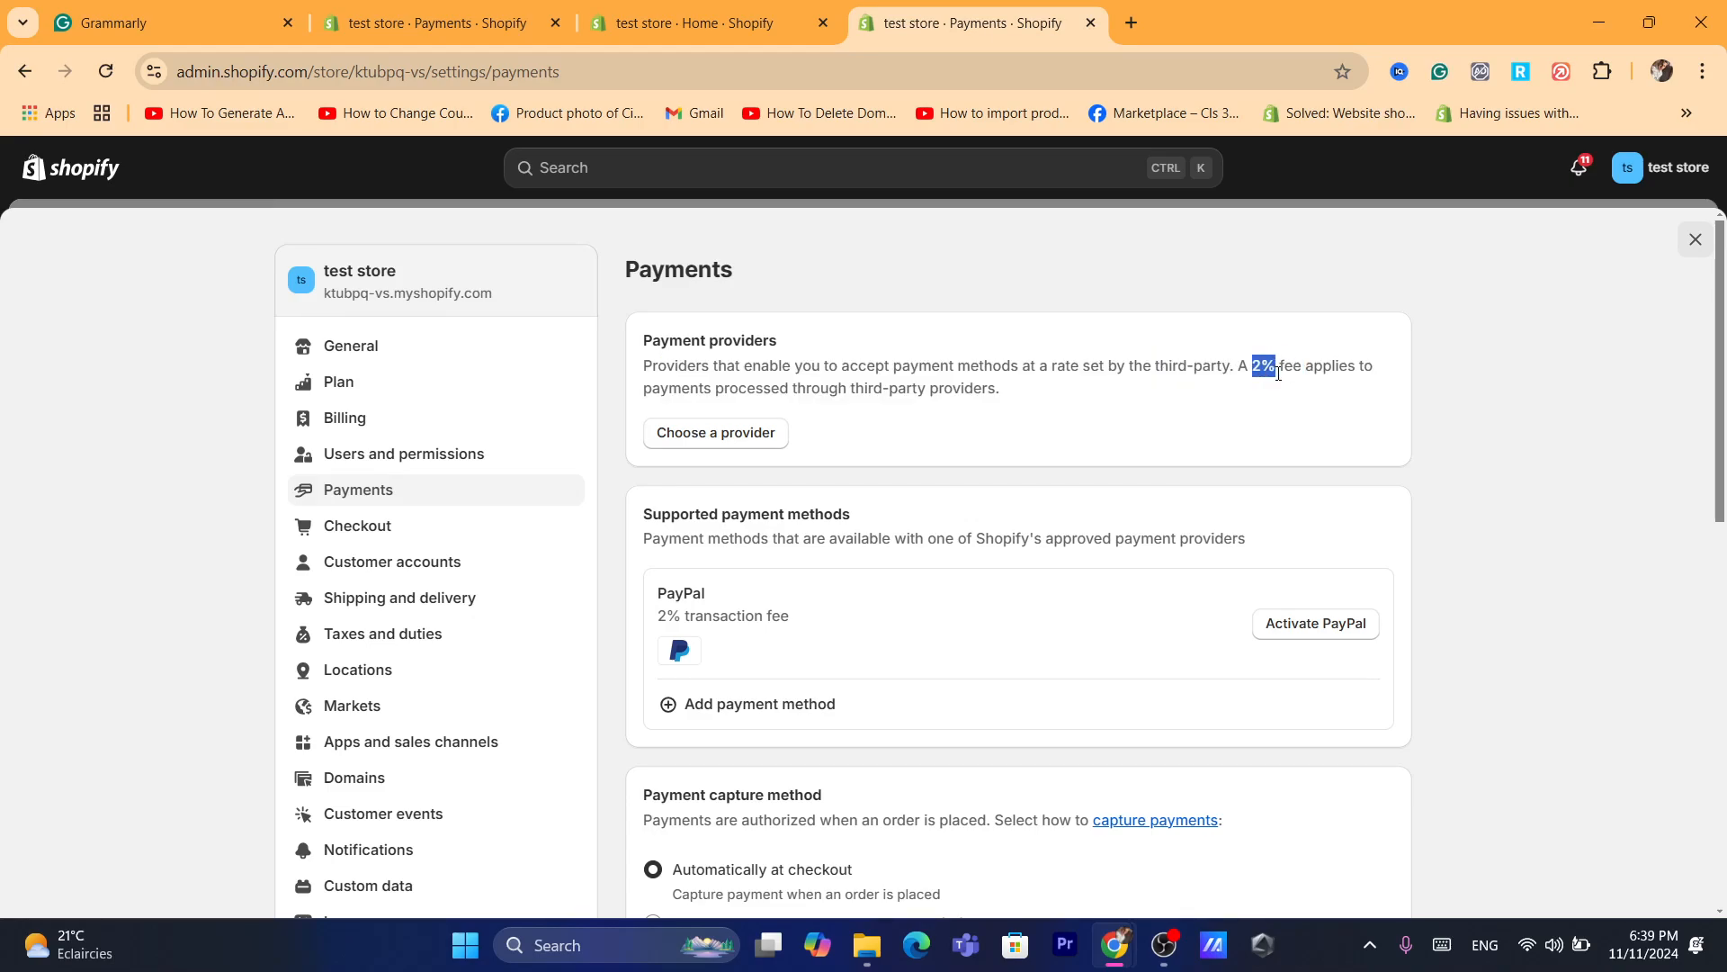
pyautogui.click(1278, 373)
pyautogui.tripleClick(1260, 368)
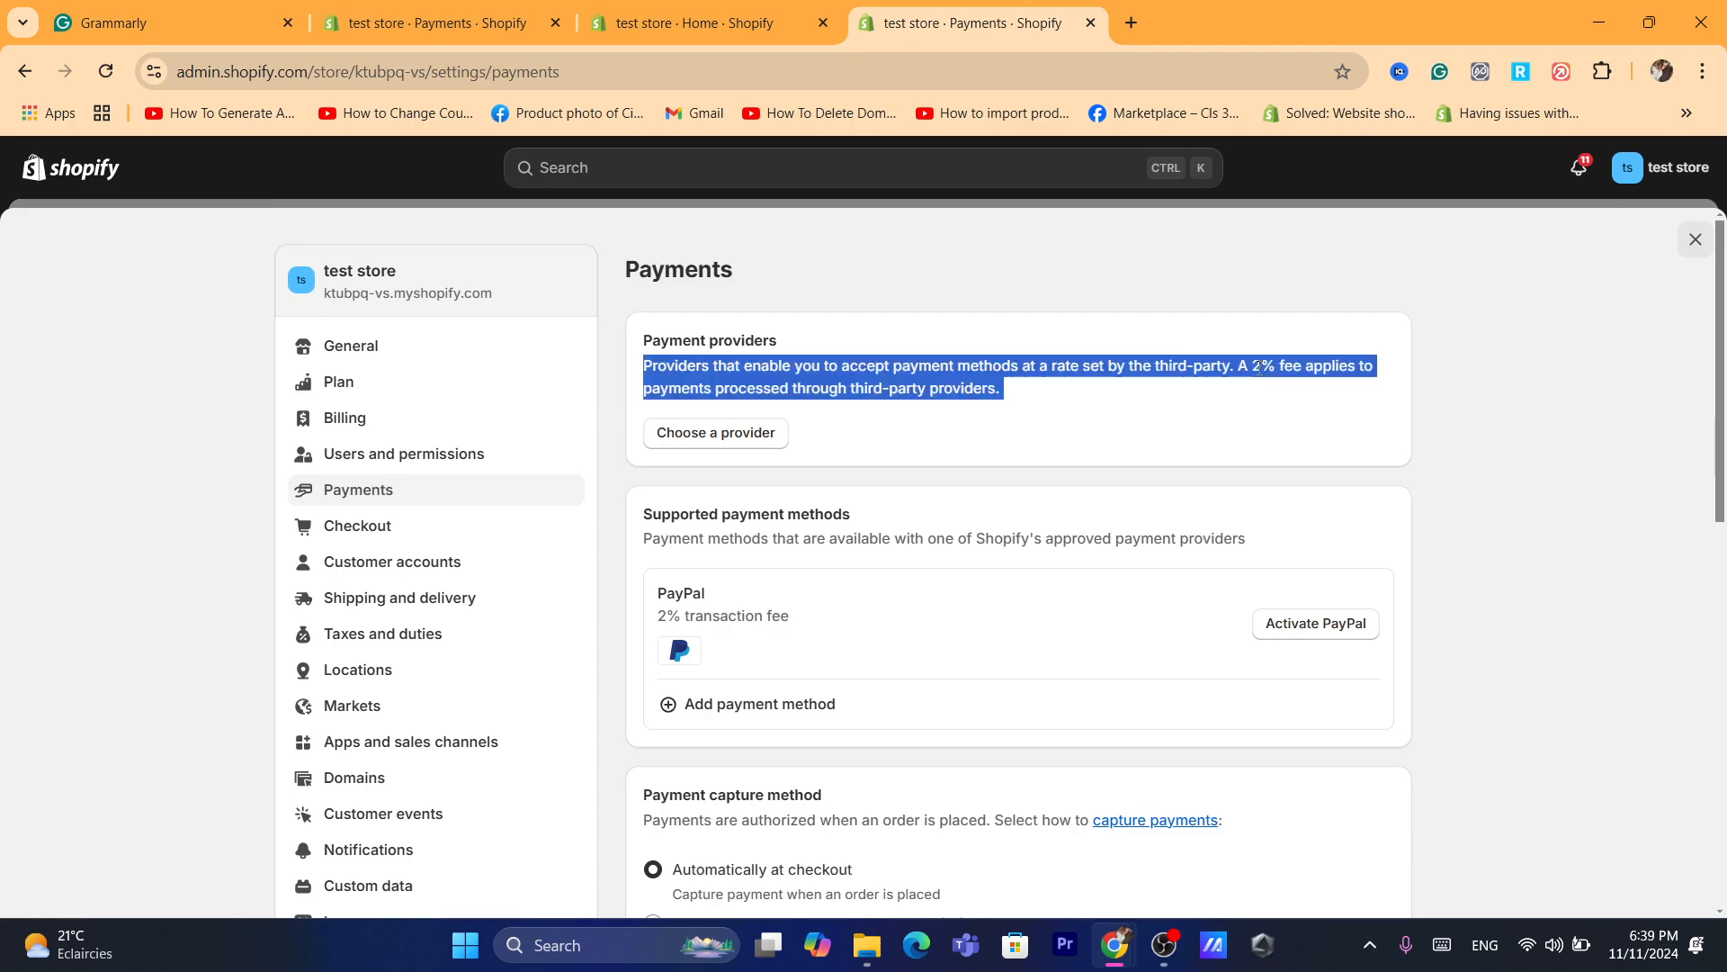
pyautogui.moveTo(1236, 365); pyautogui.dragTo(1276, 373)
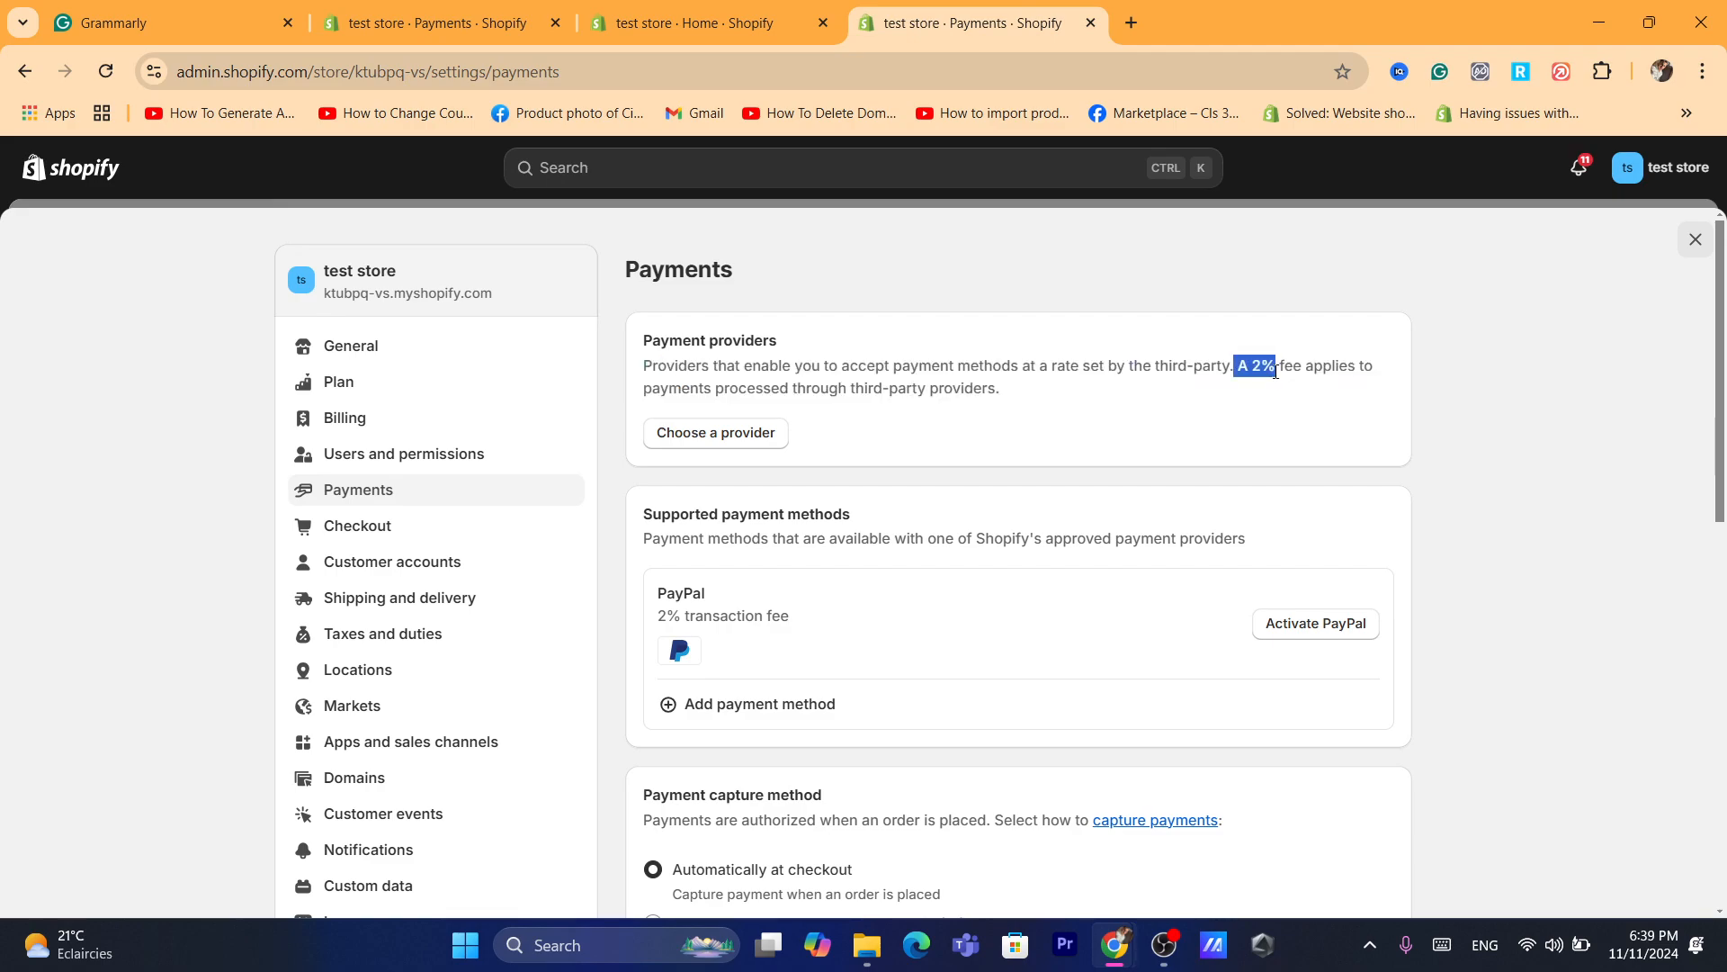
pyautogui.tripleClick(1094, 369)
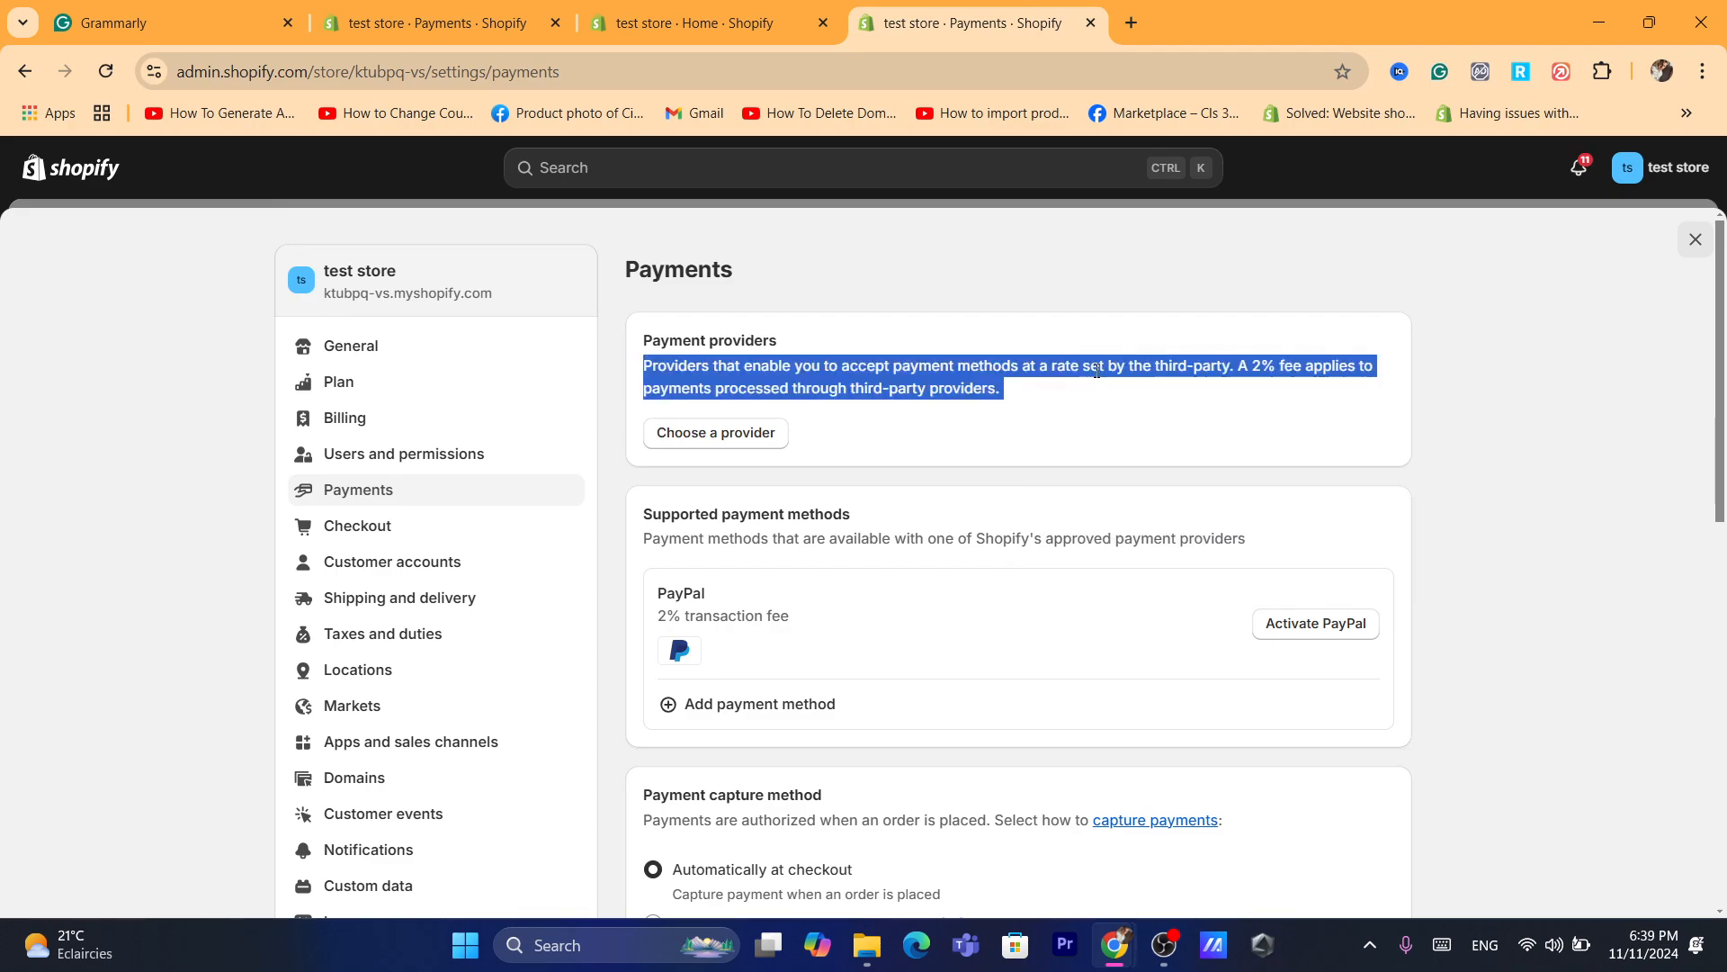
pyautogui.click(753, 370)
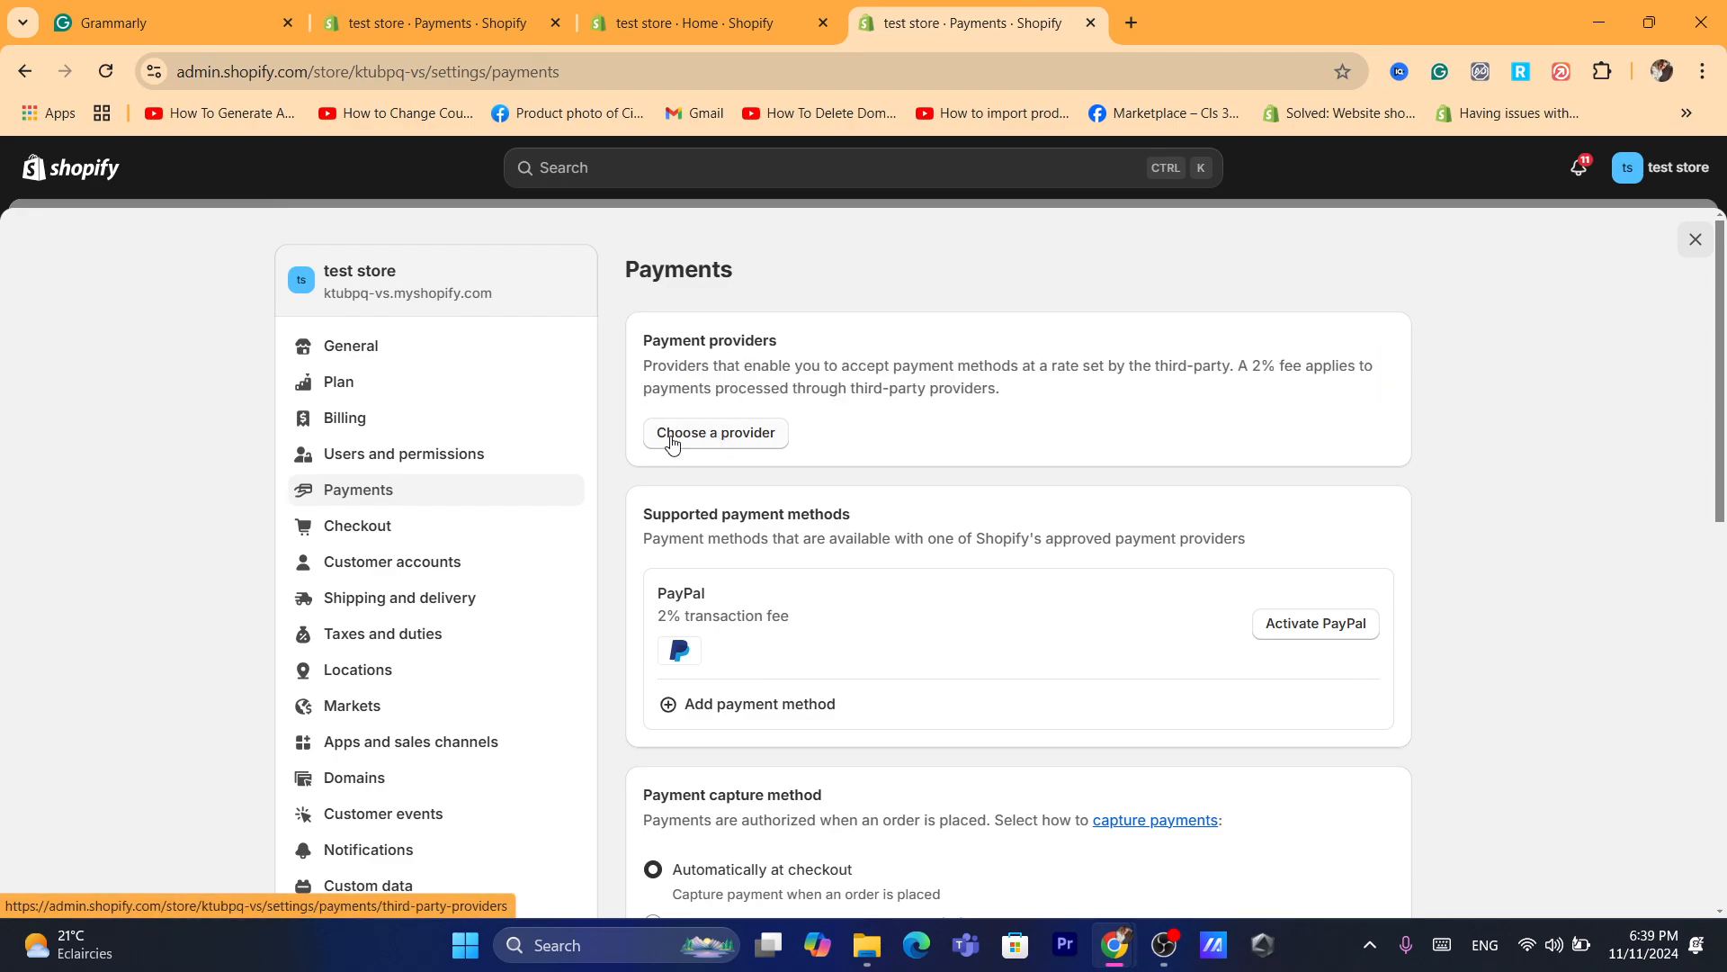
# Filter the provider list for Stripe, open it, and submit the saved account e-mail
pyautogui.click(711, 436)
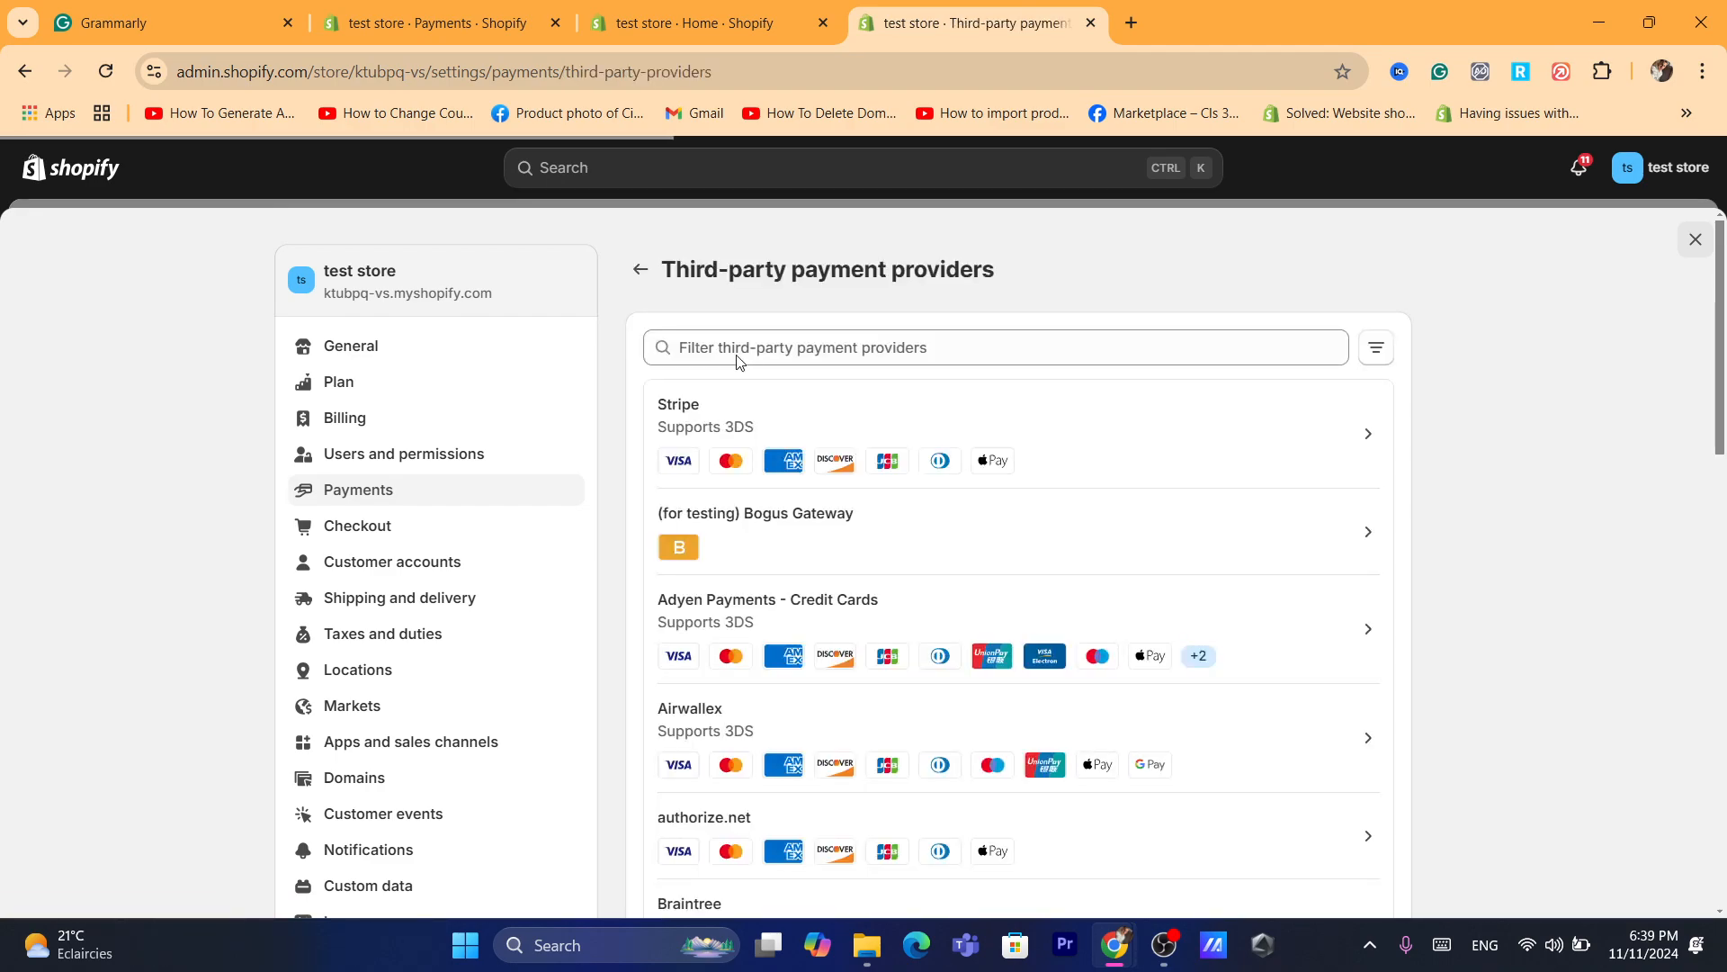
pyautogui.click(735, 349)
pyautogui.write('str')
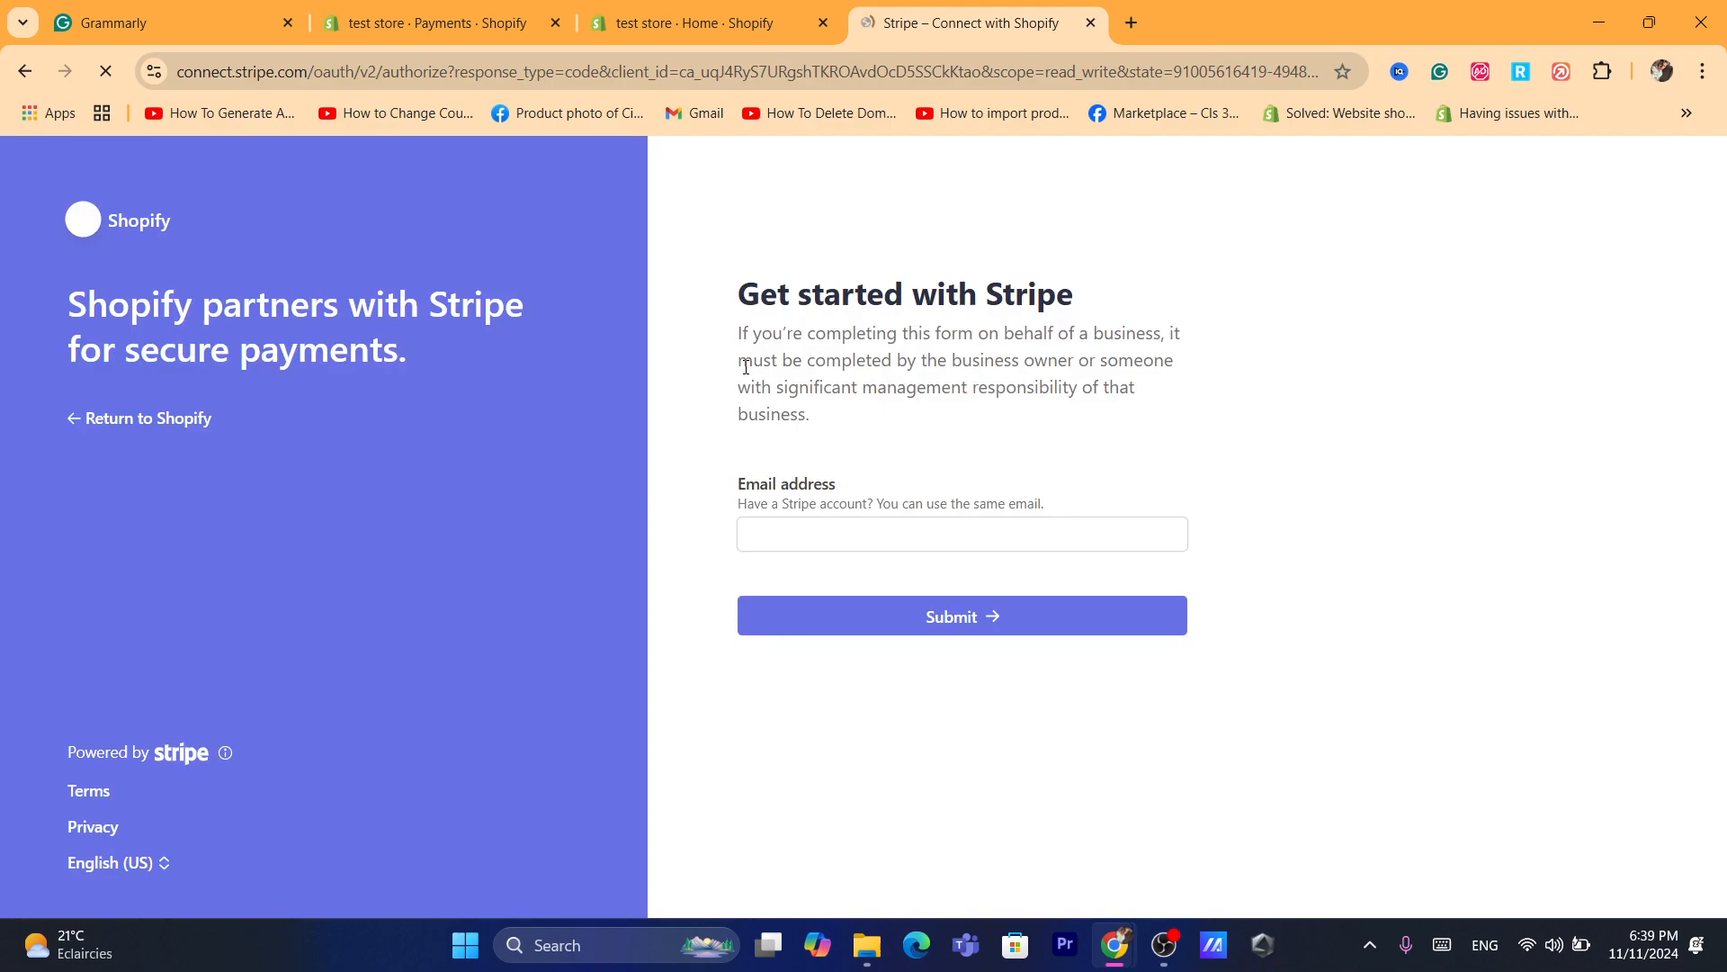
pyautogui.click(811, 534)
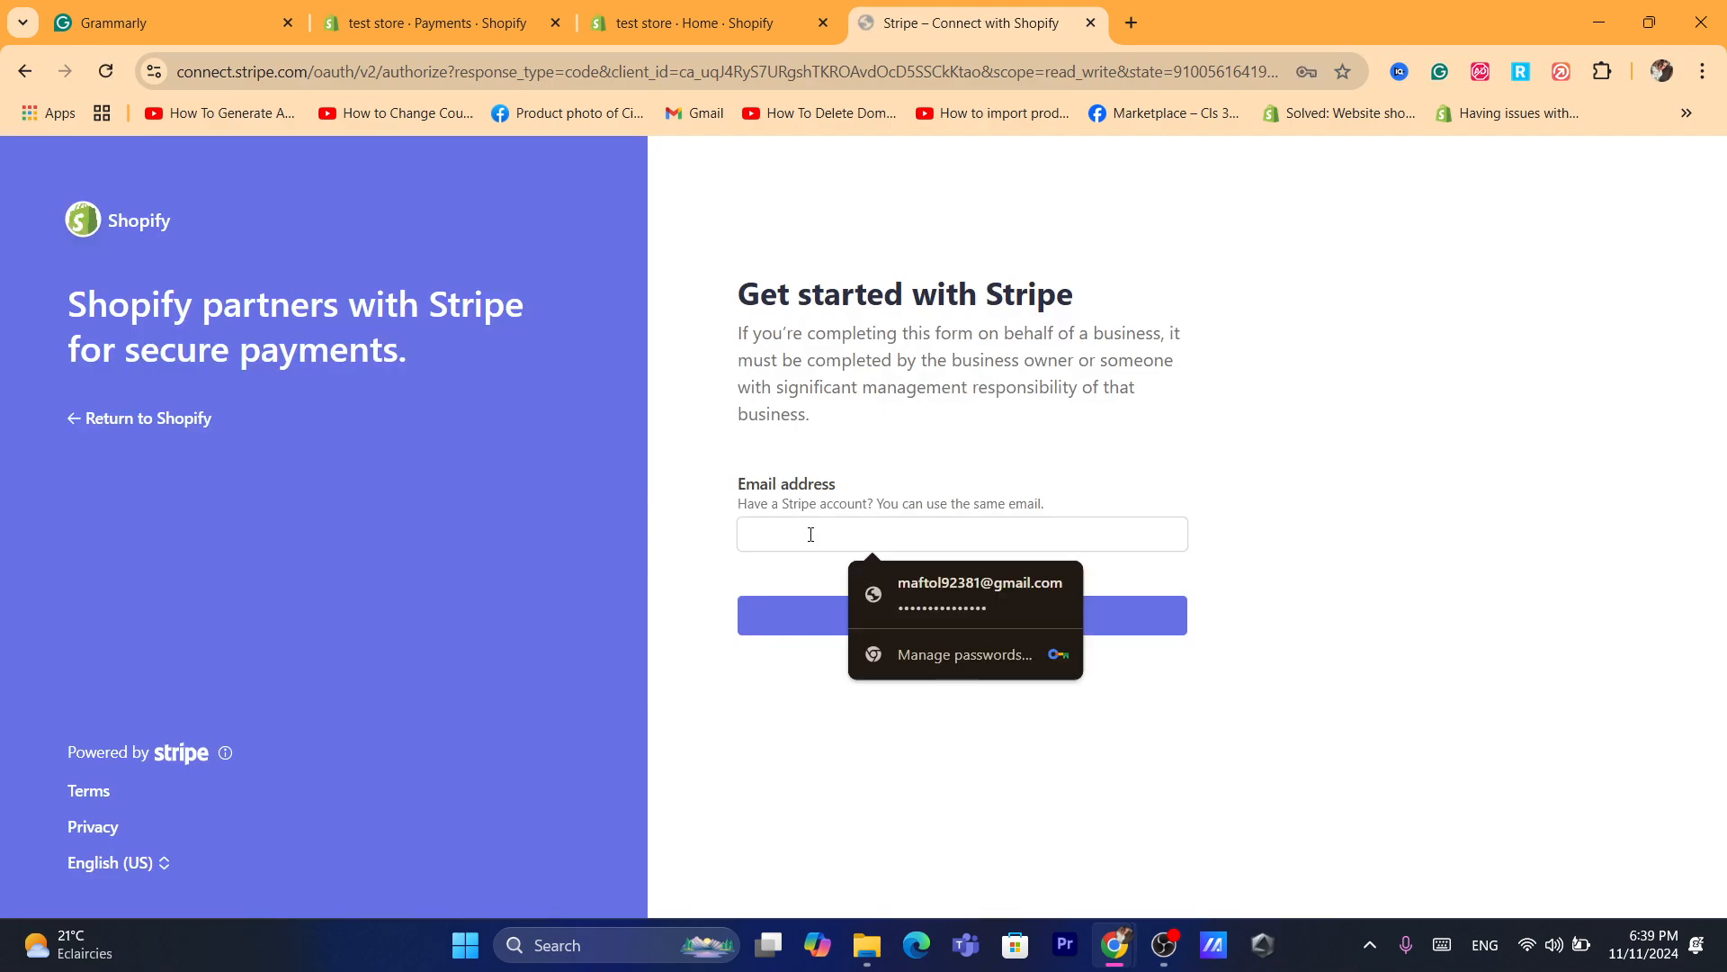
pyautogui.click(931, 583)
pyautogui.write('****')
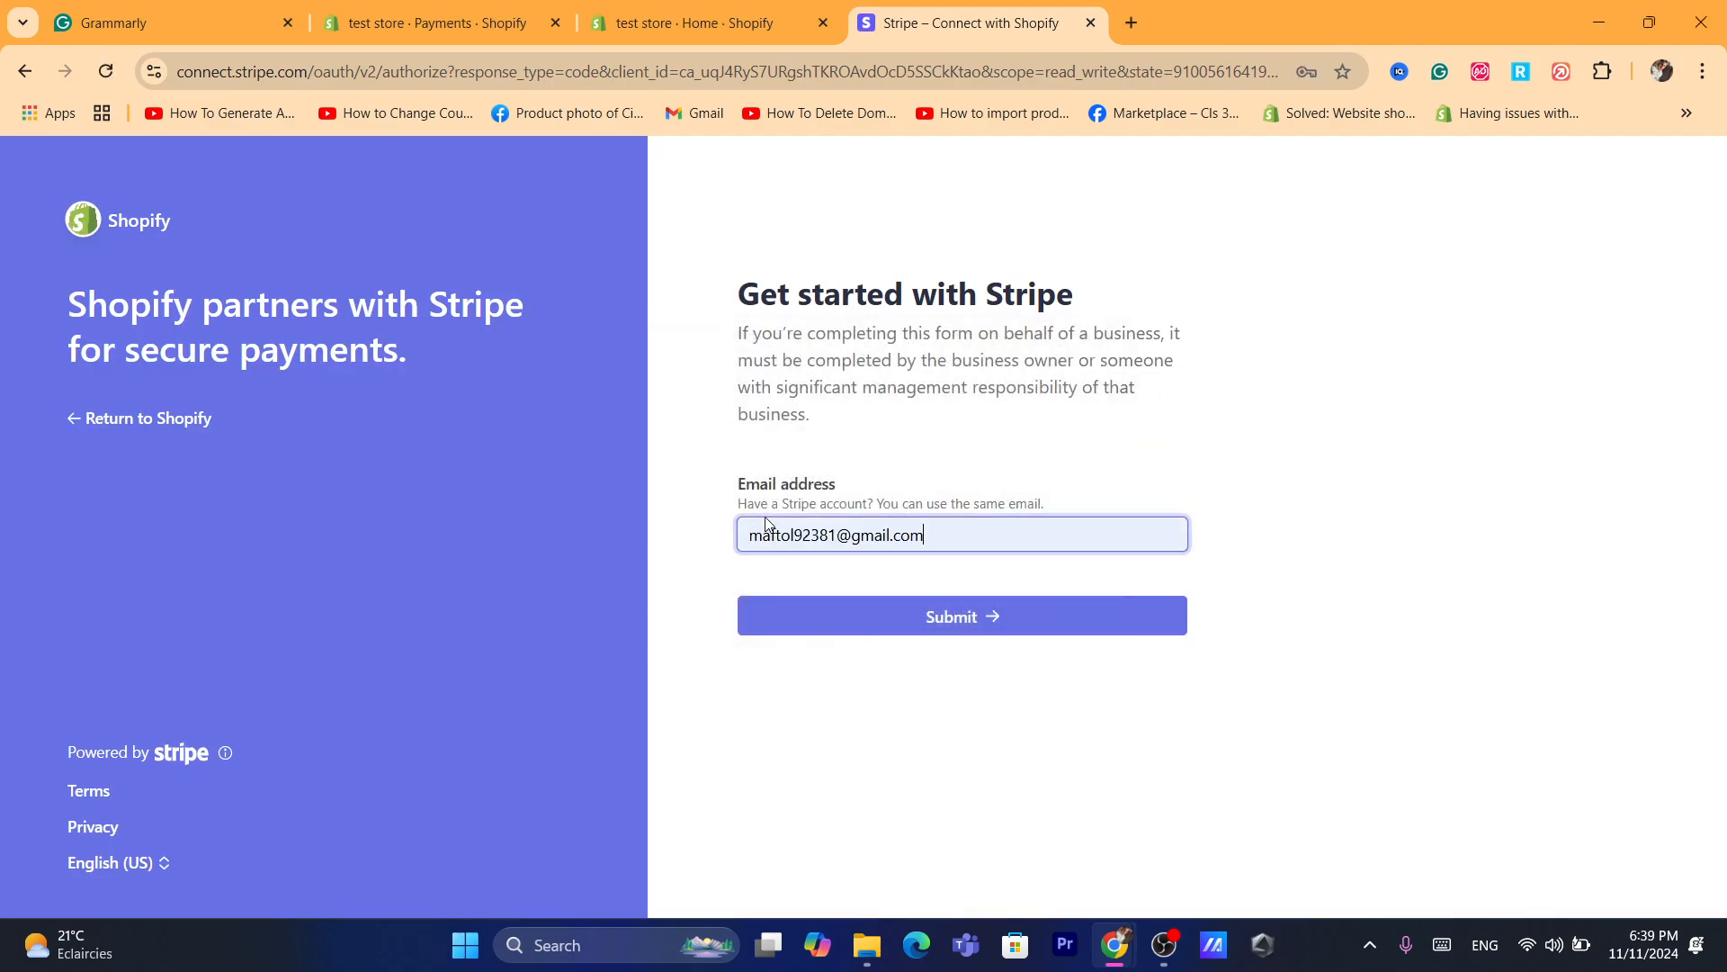
pyautogui.click(958, 625)
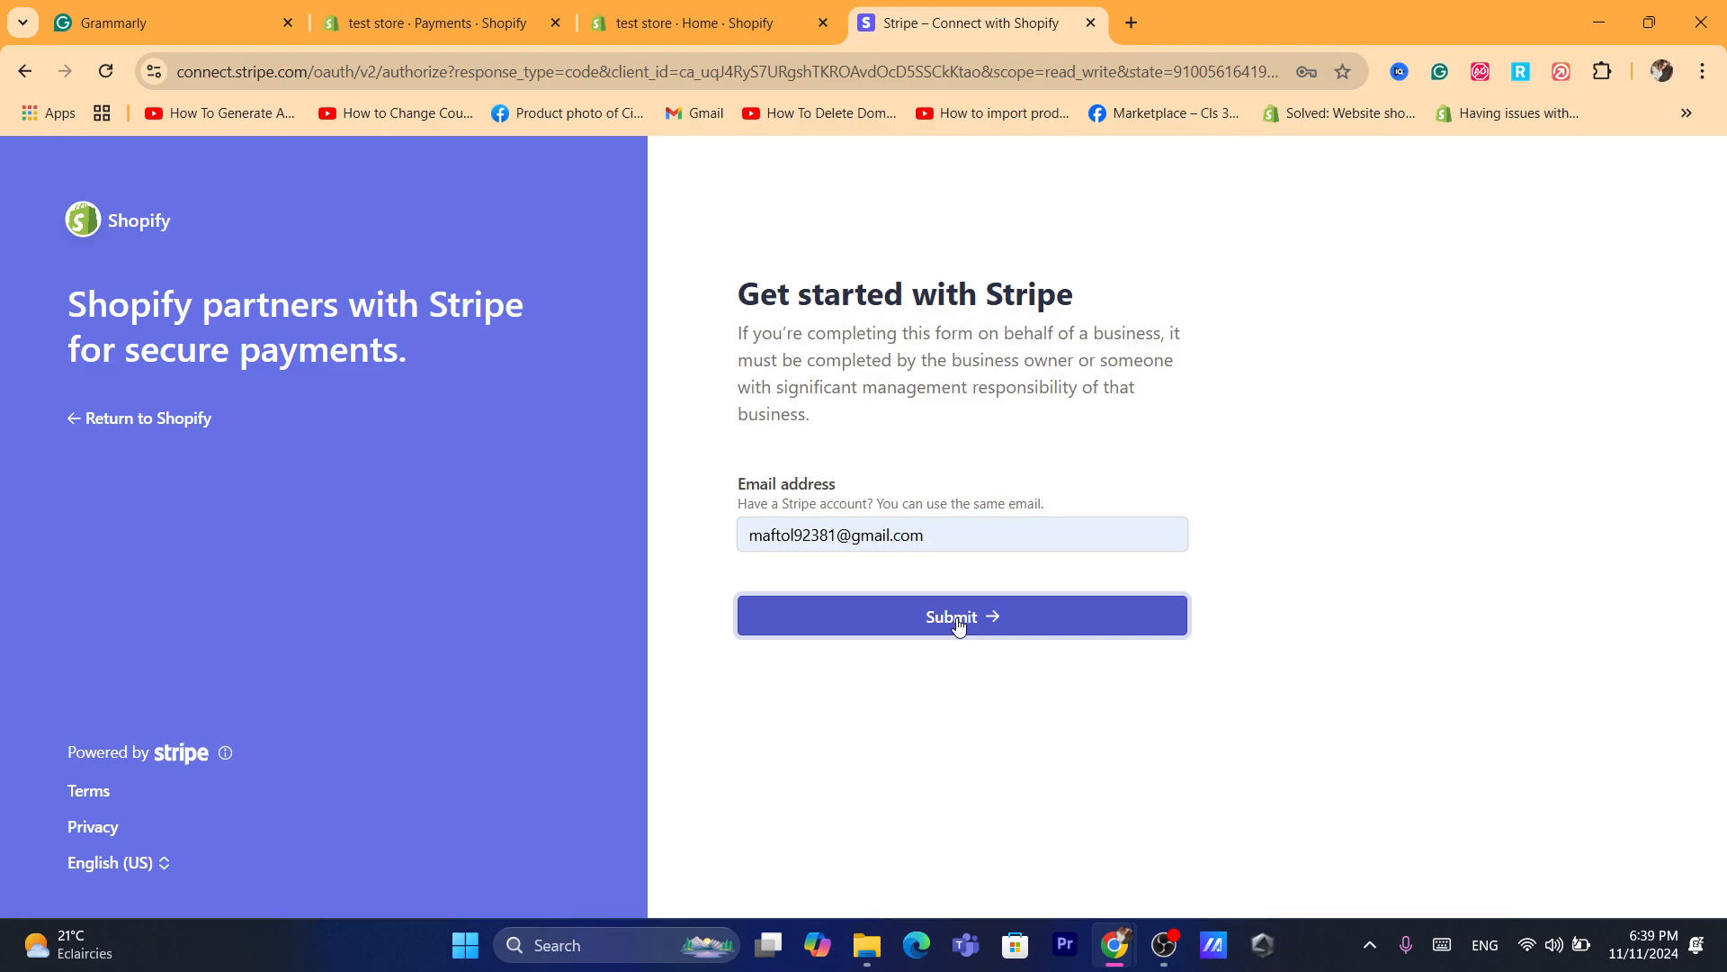
# Fill in the saved Stripe password and submit the login
pyautogui.tripleClick(916, 295)
pyautogui.click(871, 520)
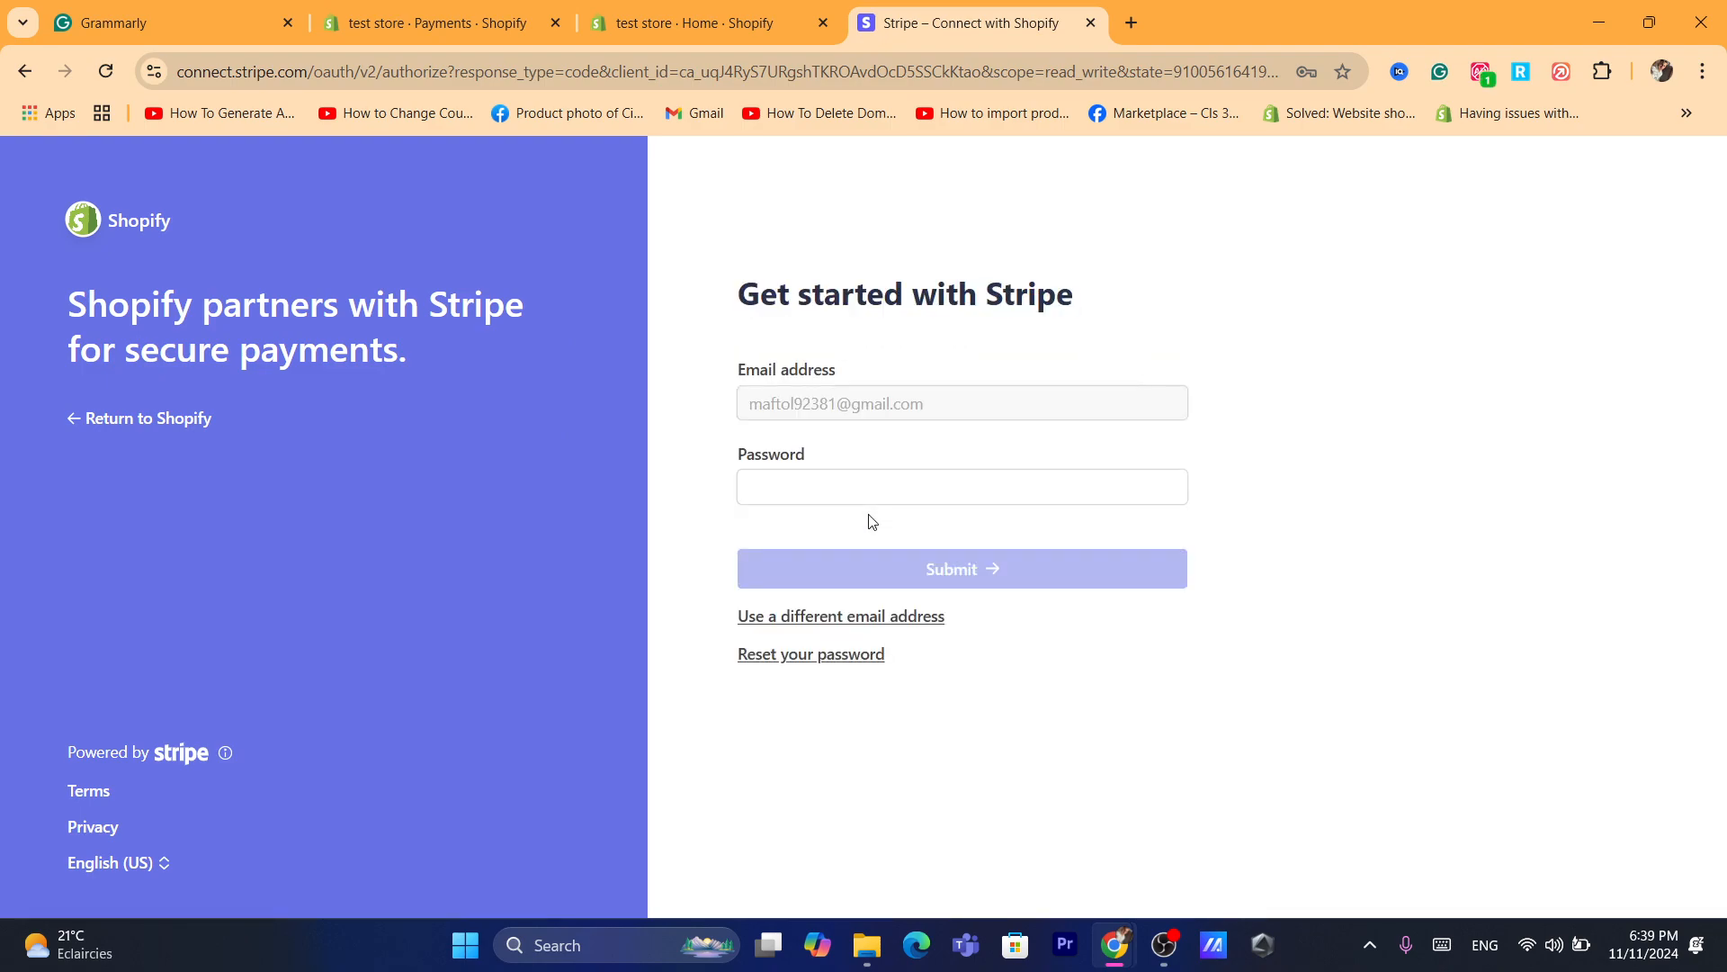
pyautogui.click(822, 488)
pyautogui.click(943, 542)
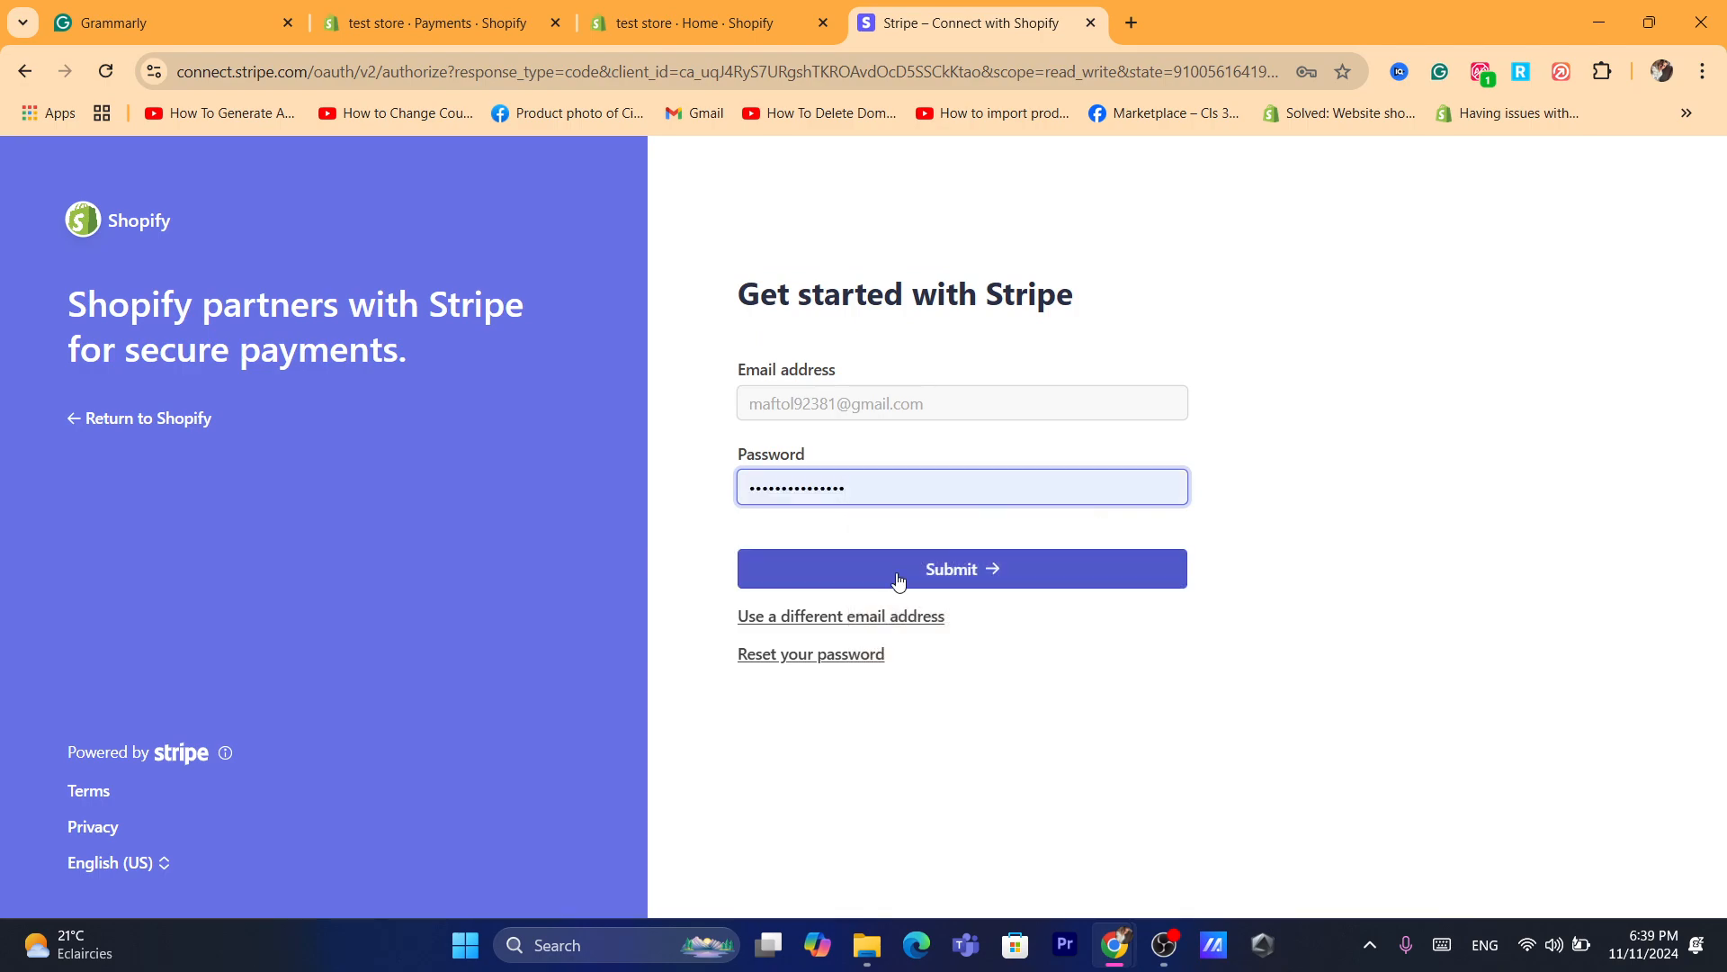
pyautogui.click(898, 576)
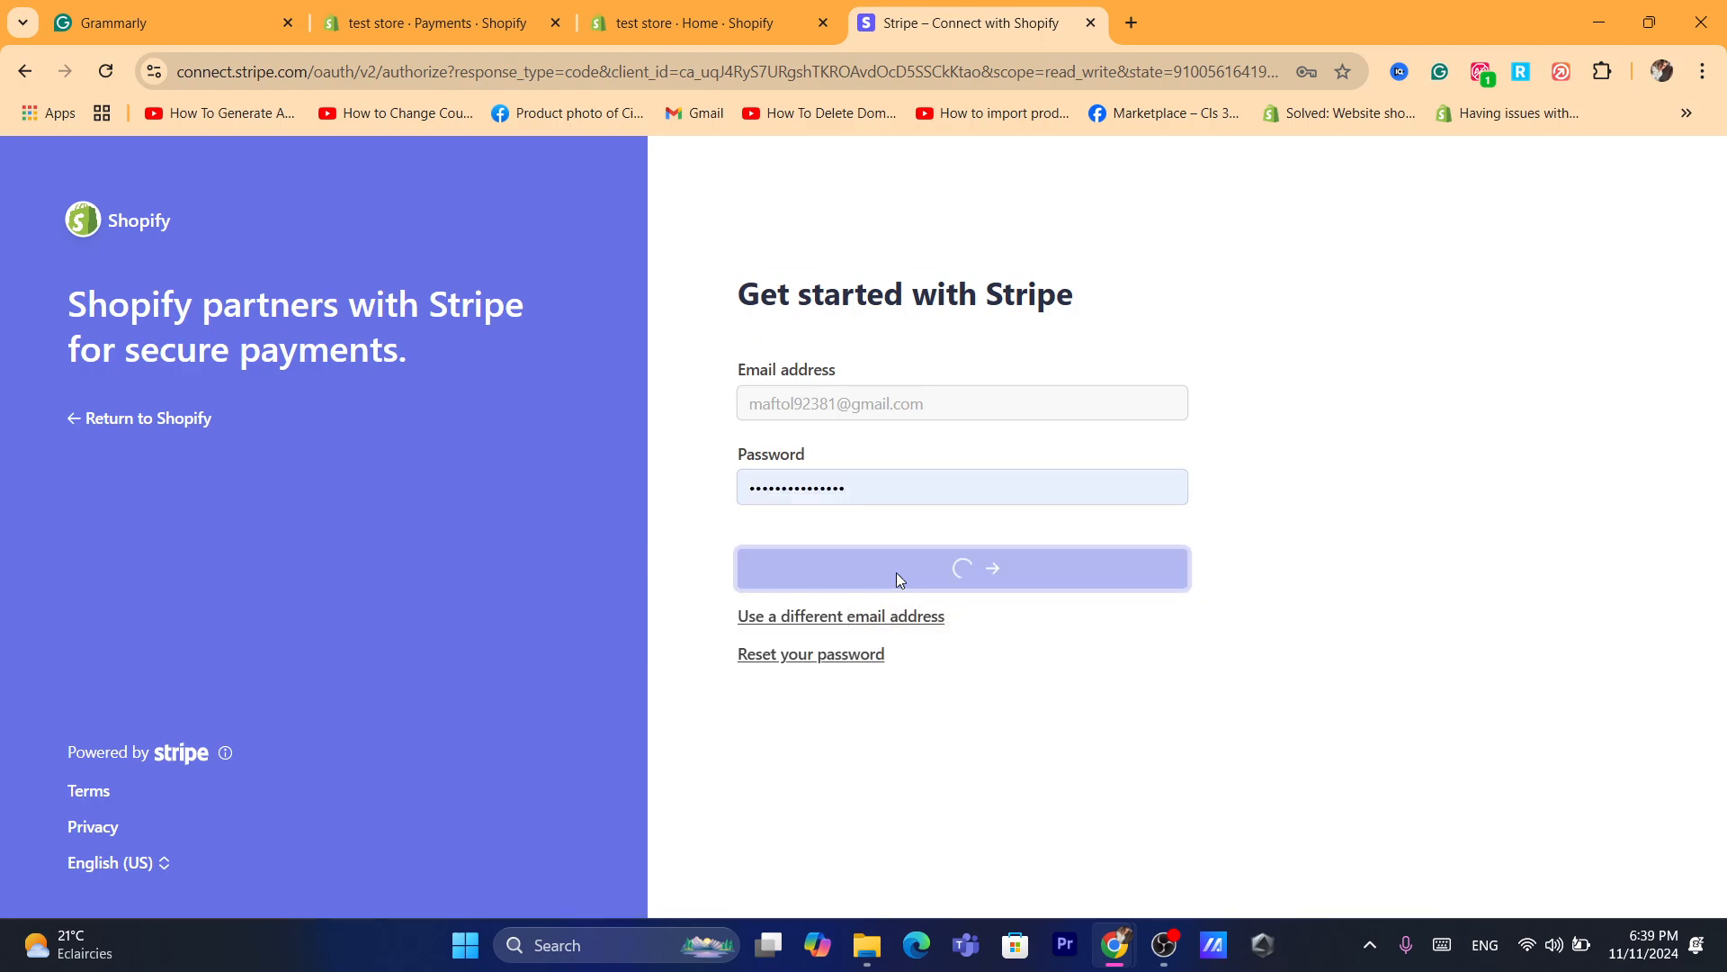
# Enter the SMS verification code on the Verify your login page
pyautogui.click(1131, 22)
pyautogui.click(1009, 11)
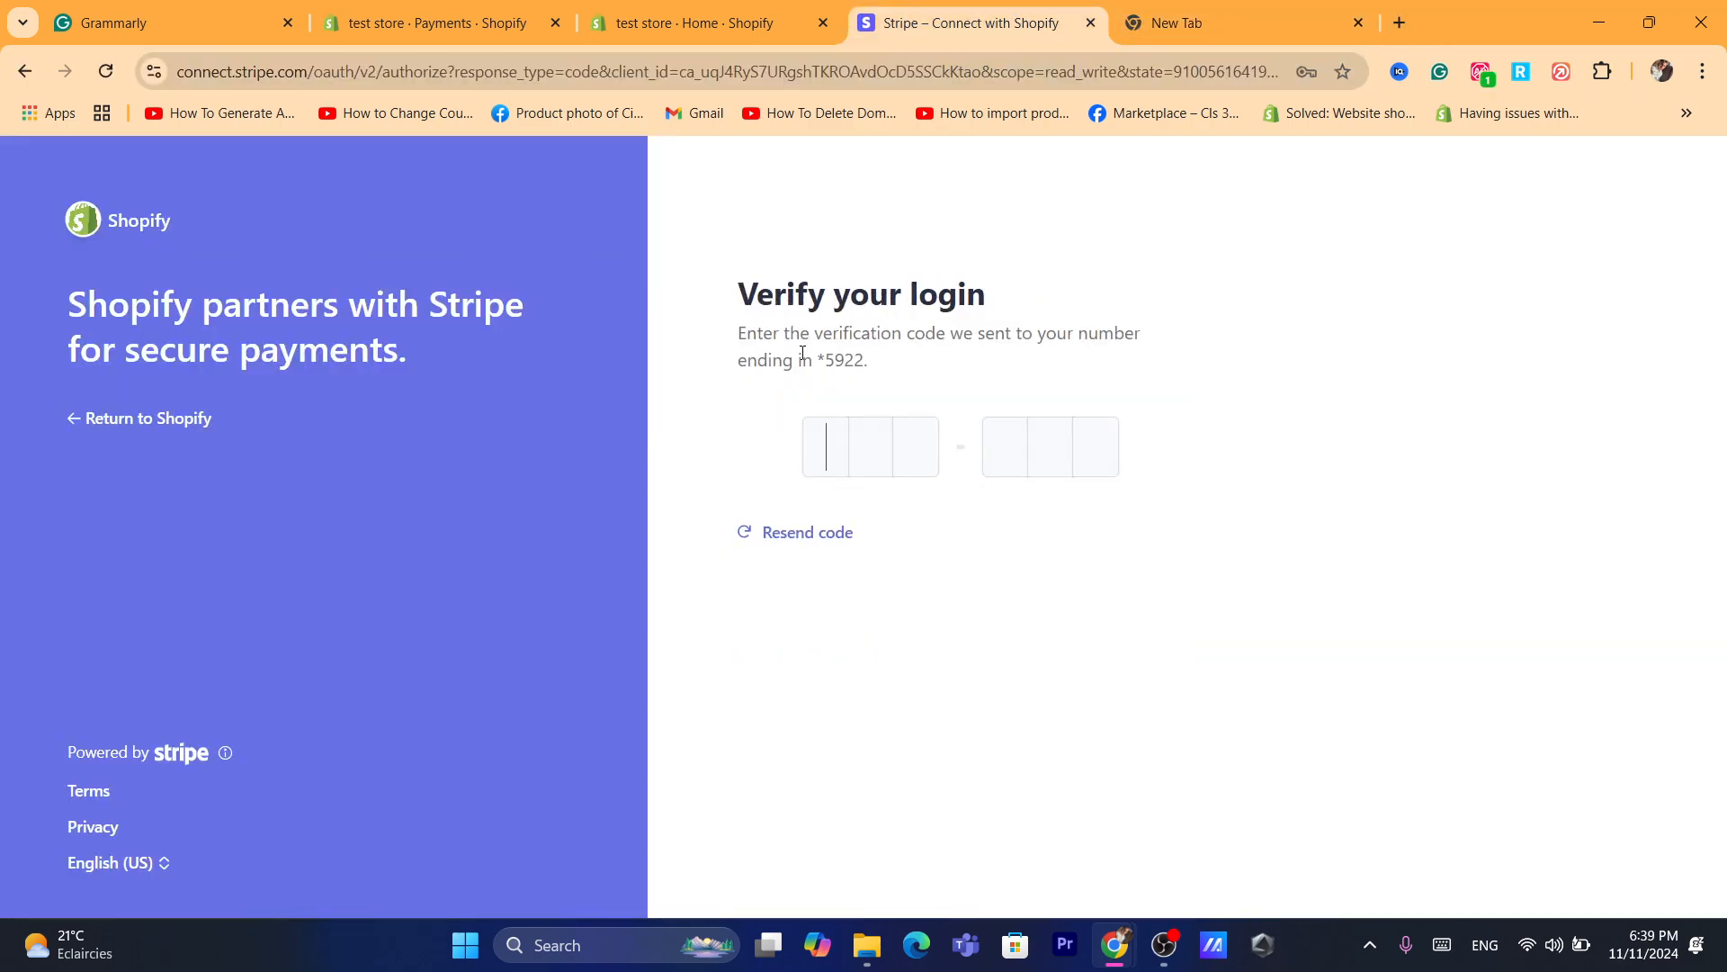
pyautogui.click(810, 462)
pyautogui.tripleClick(789, 336)
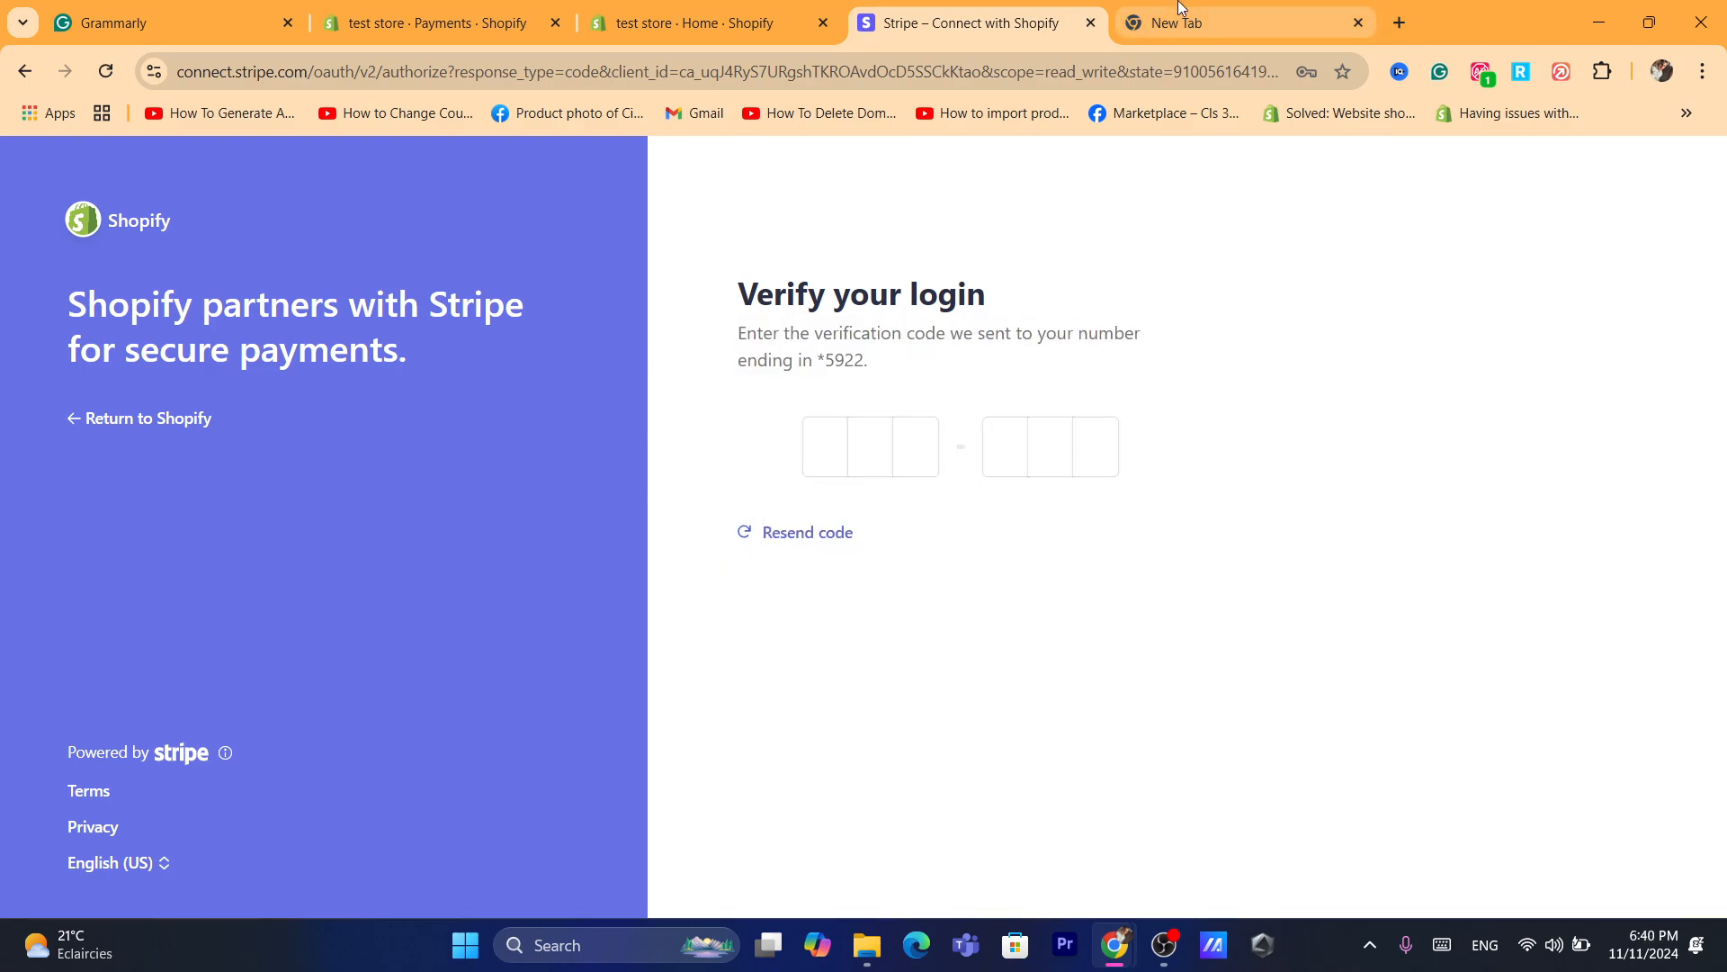
pyautogui.moveTo(1182, 7)
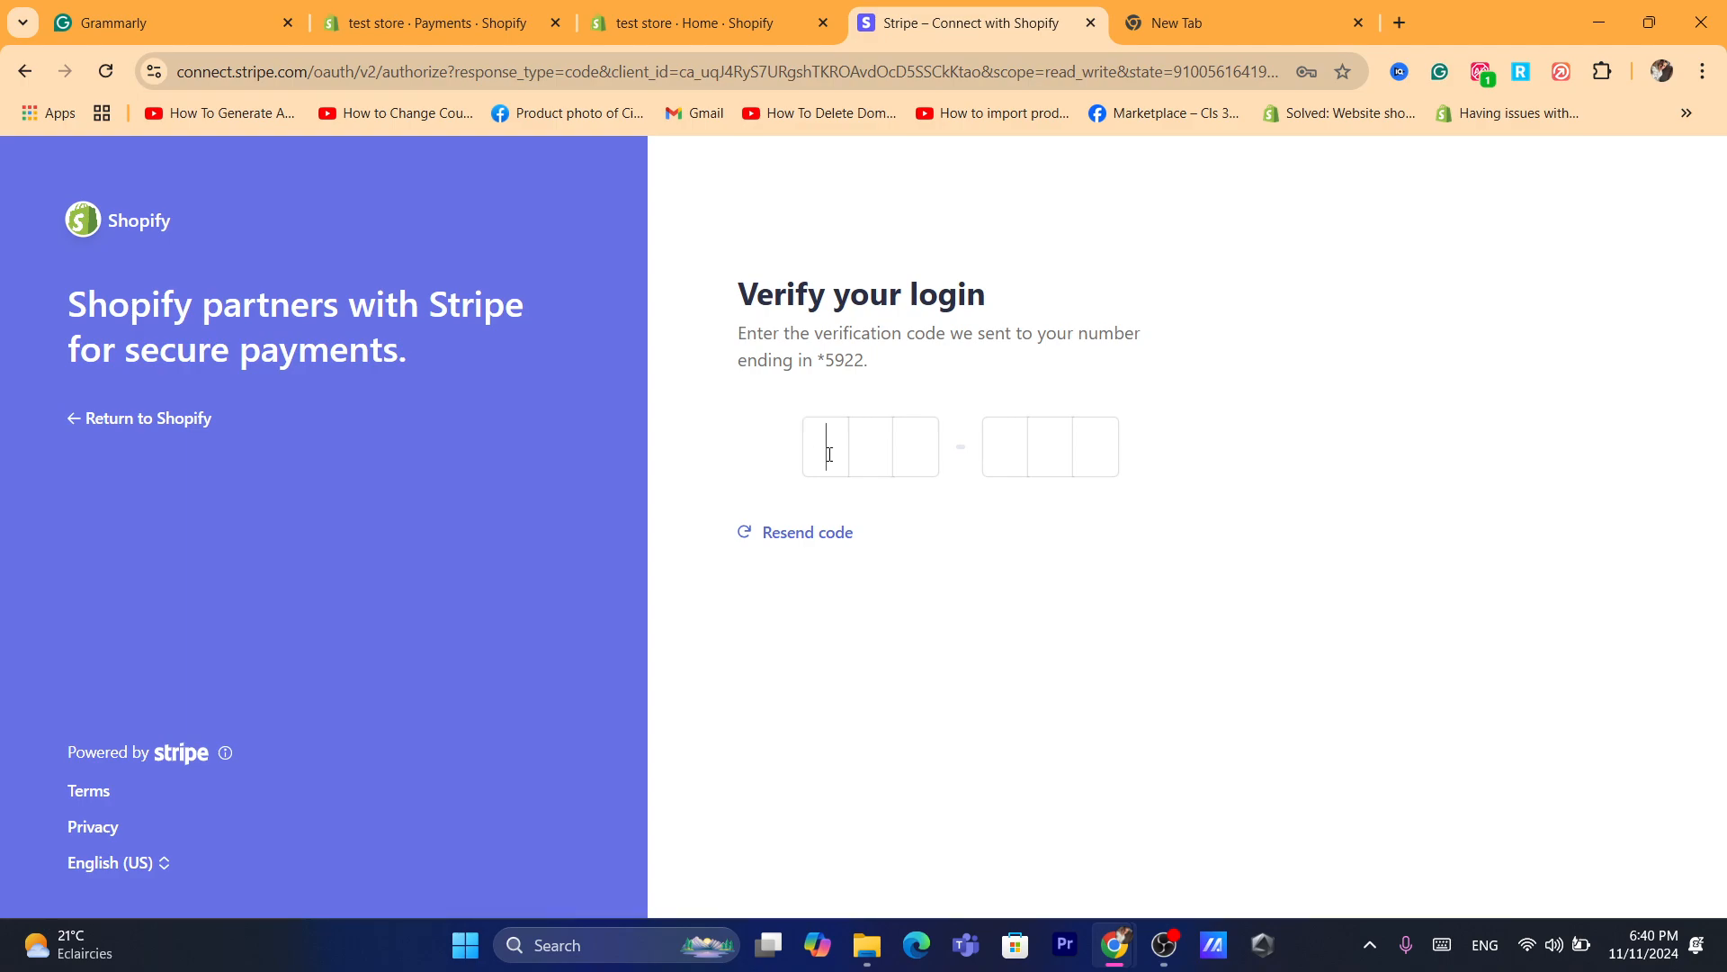
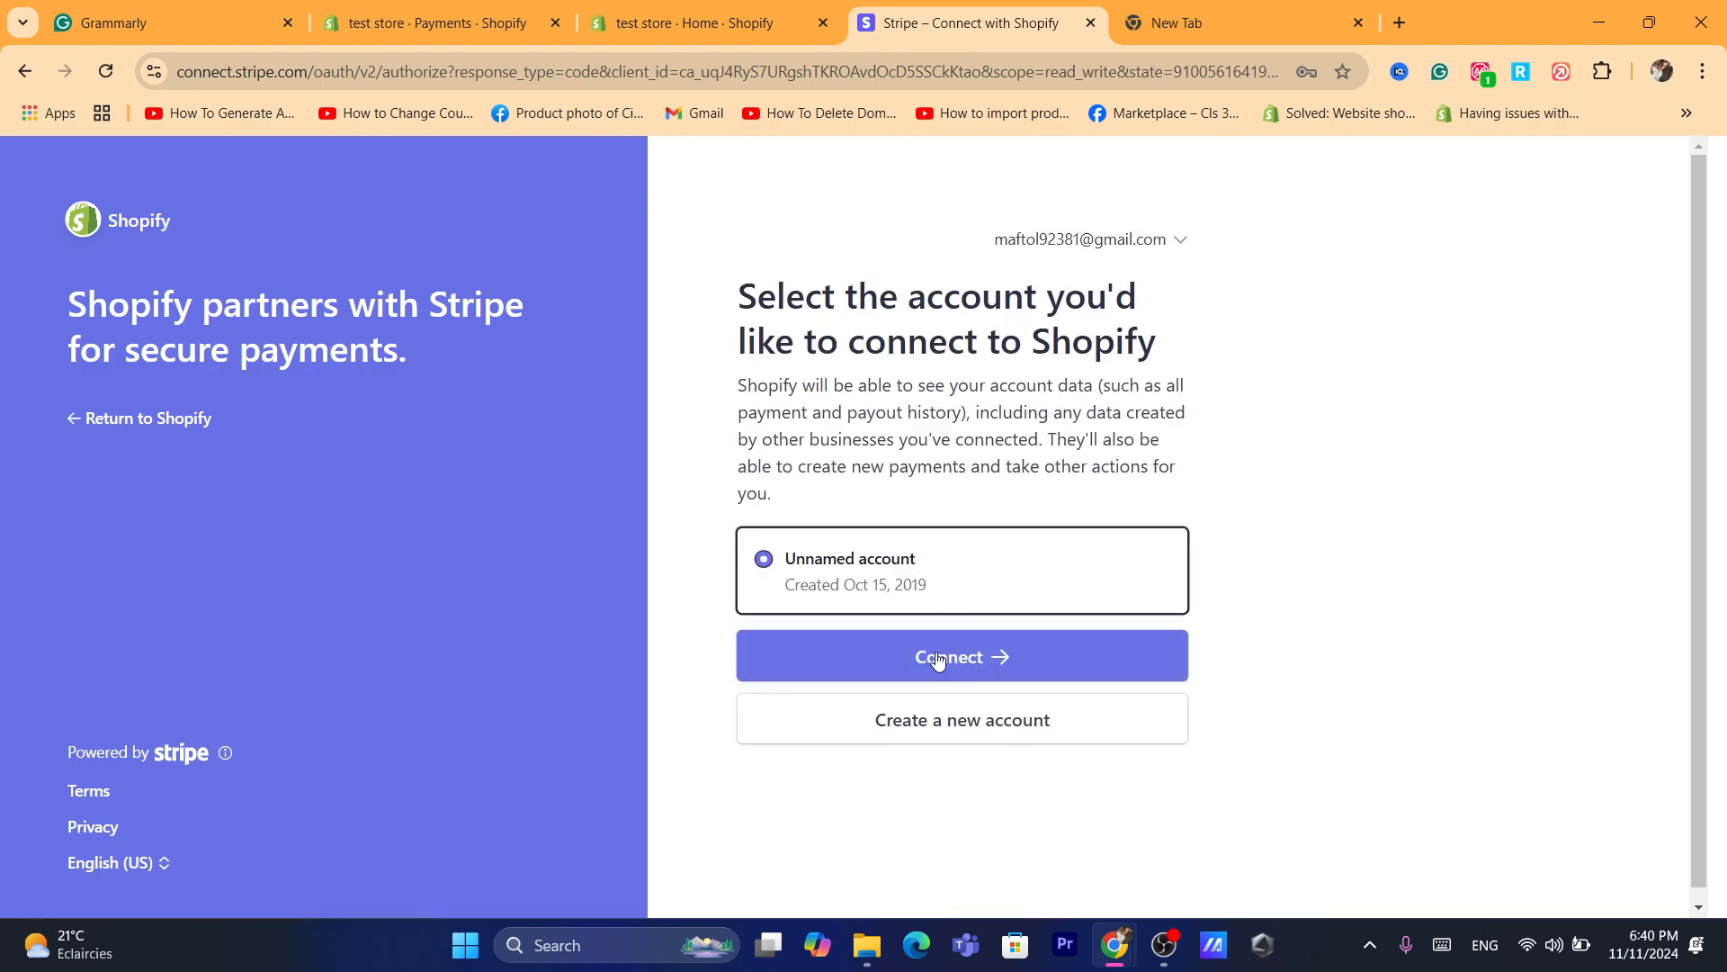
# Keep 'Create a new business' selected on the saved-information page and continue
pyautogui.click(971, 737)
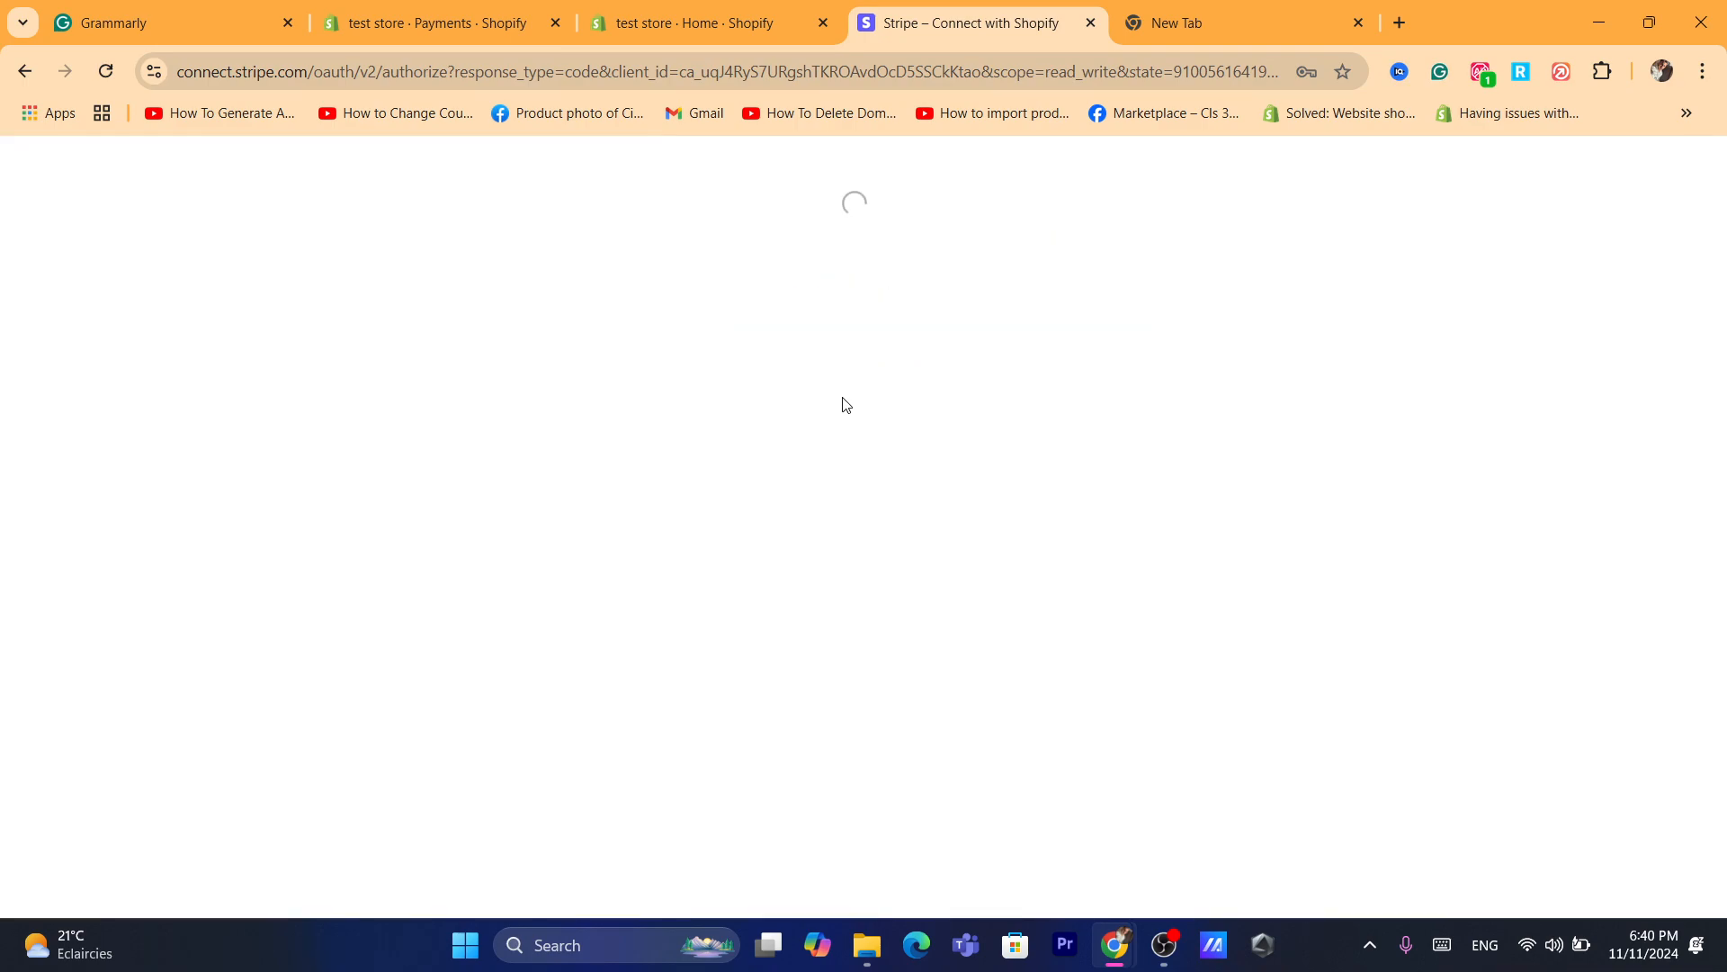
pyautogui.click(909, 72)
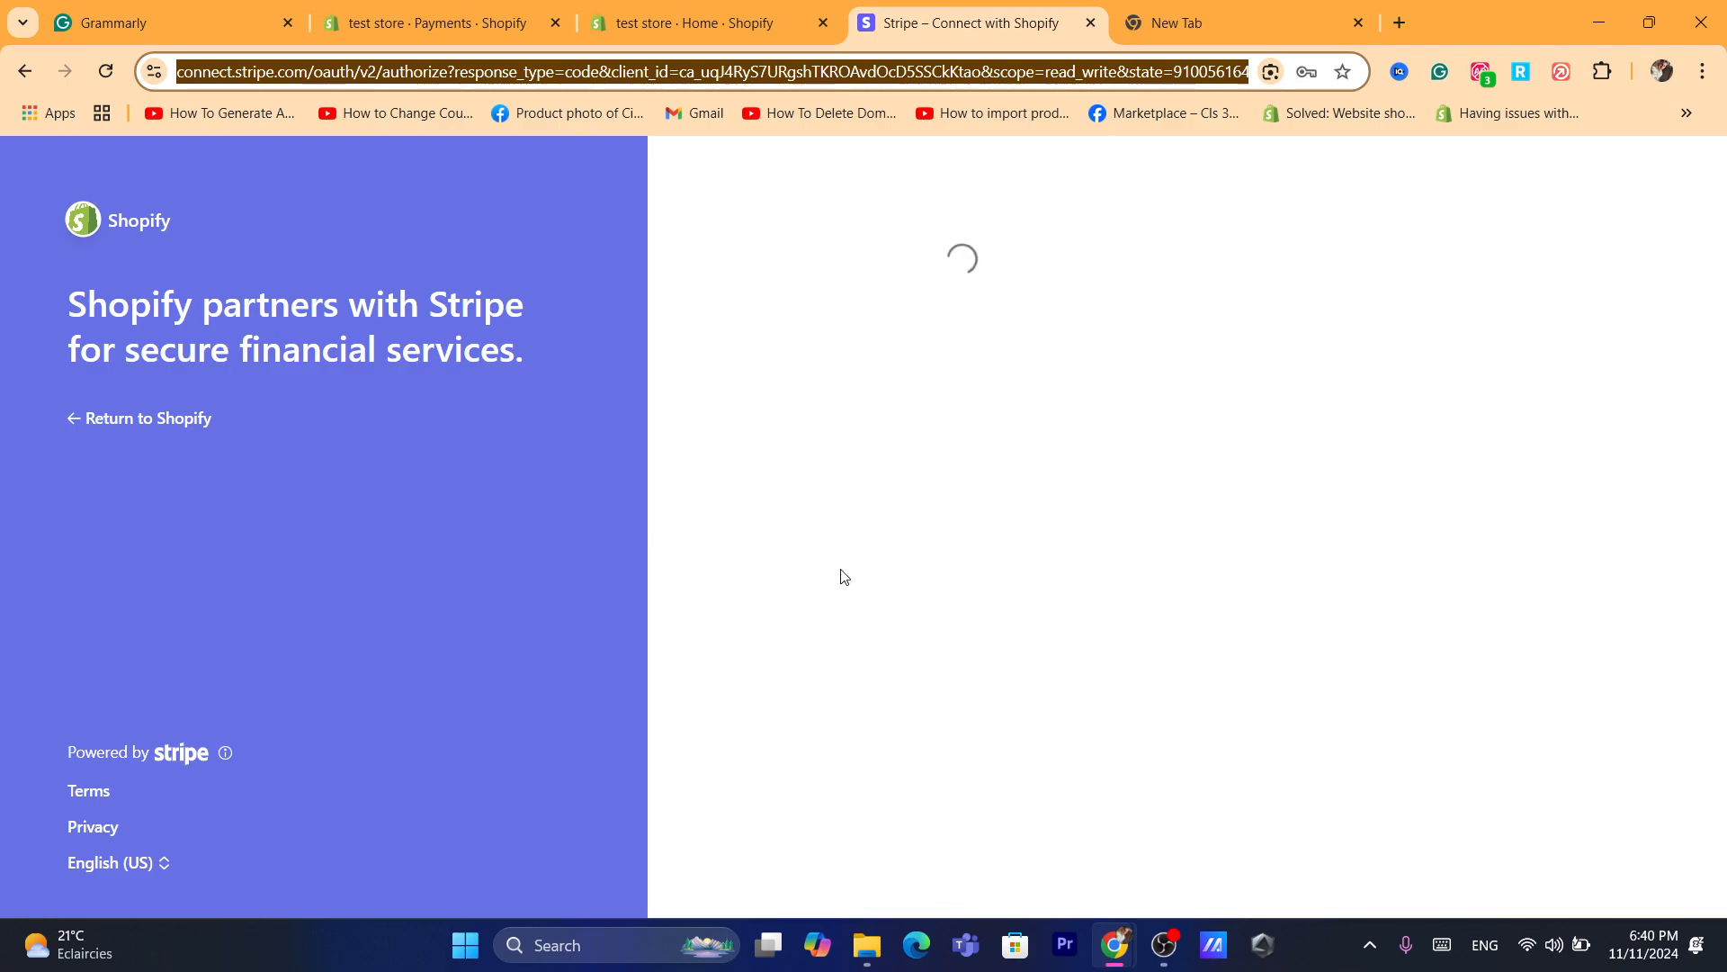
pyautogui.tripleClick(982, 71)
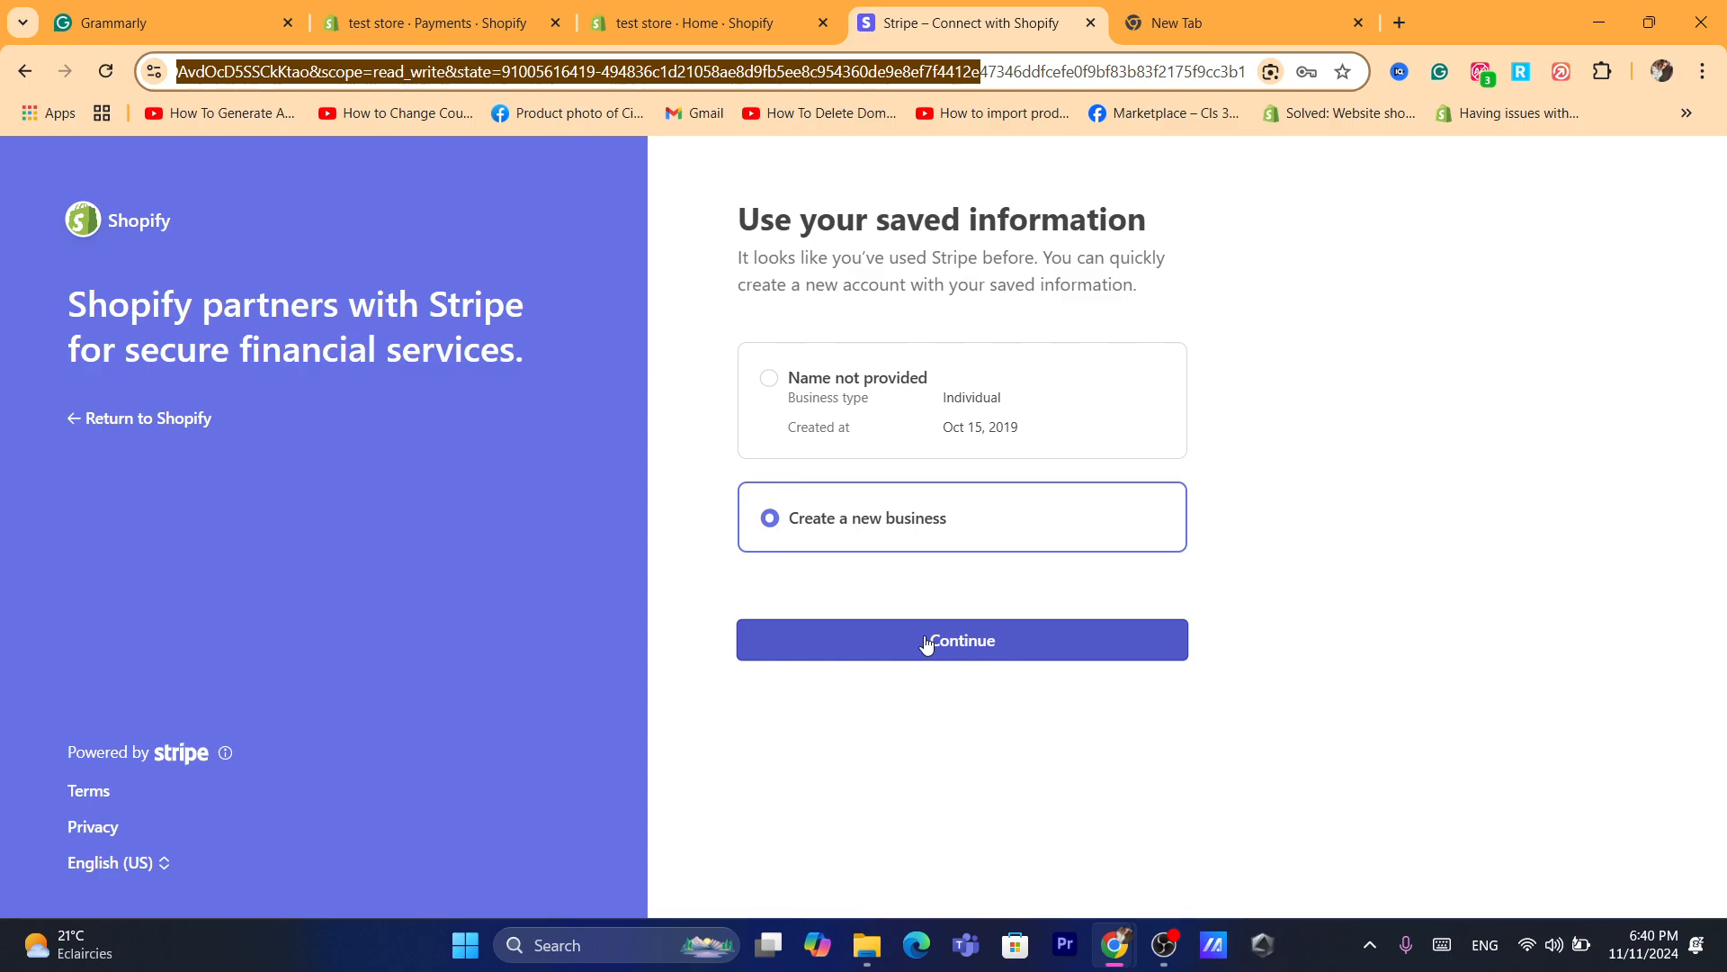
pyautogui.tripleClick(917, 220)
pyautogui.click(880, 272)
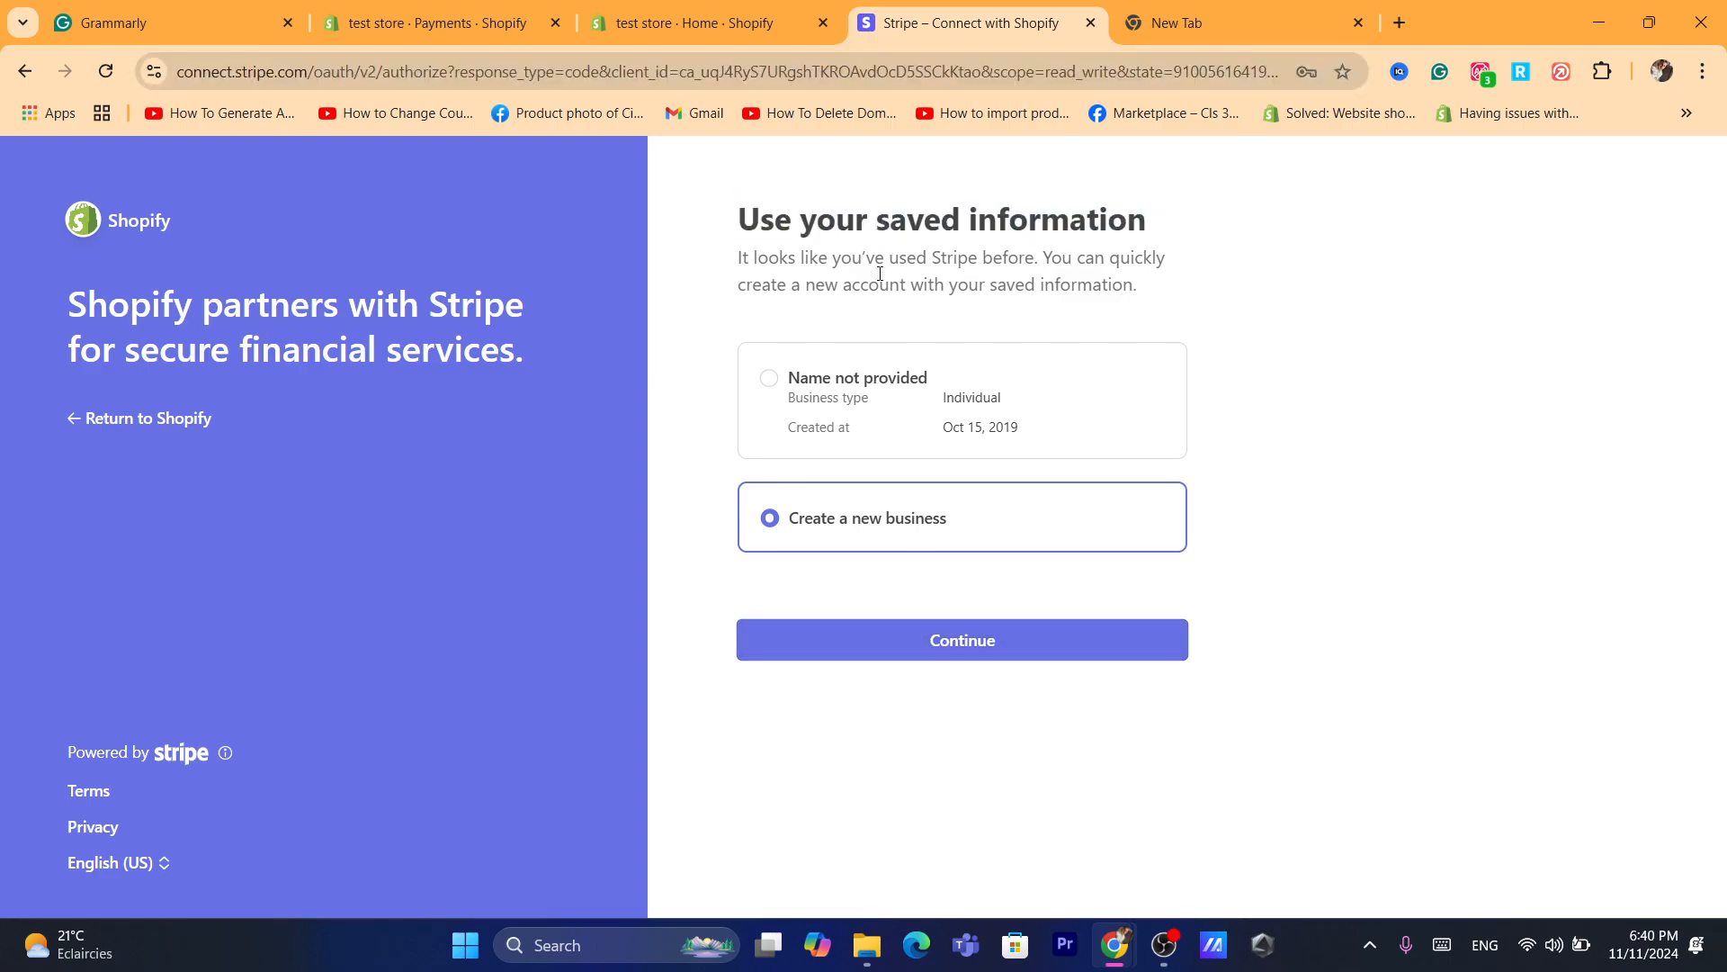
pyautogui.tripleClick(880, 273)
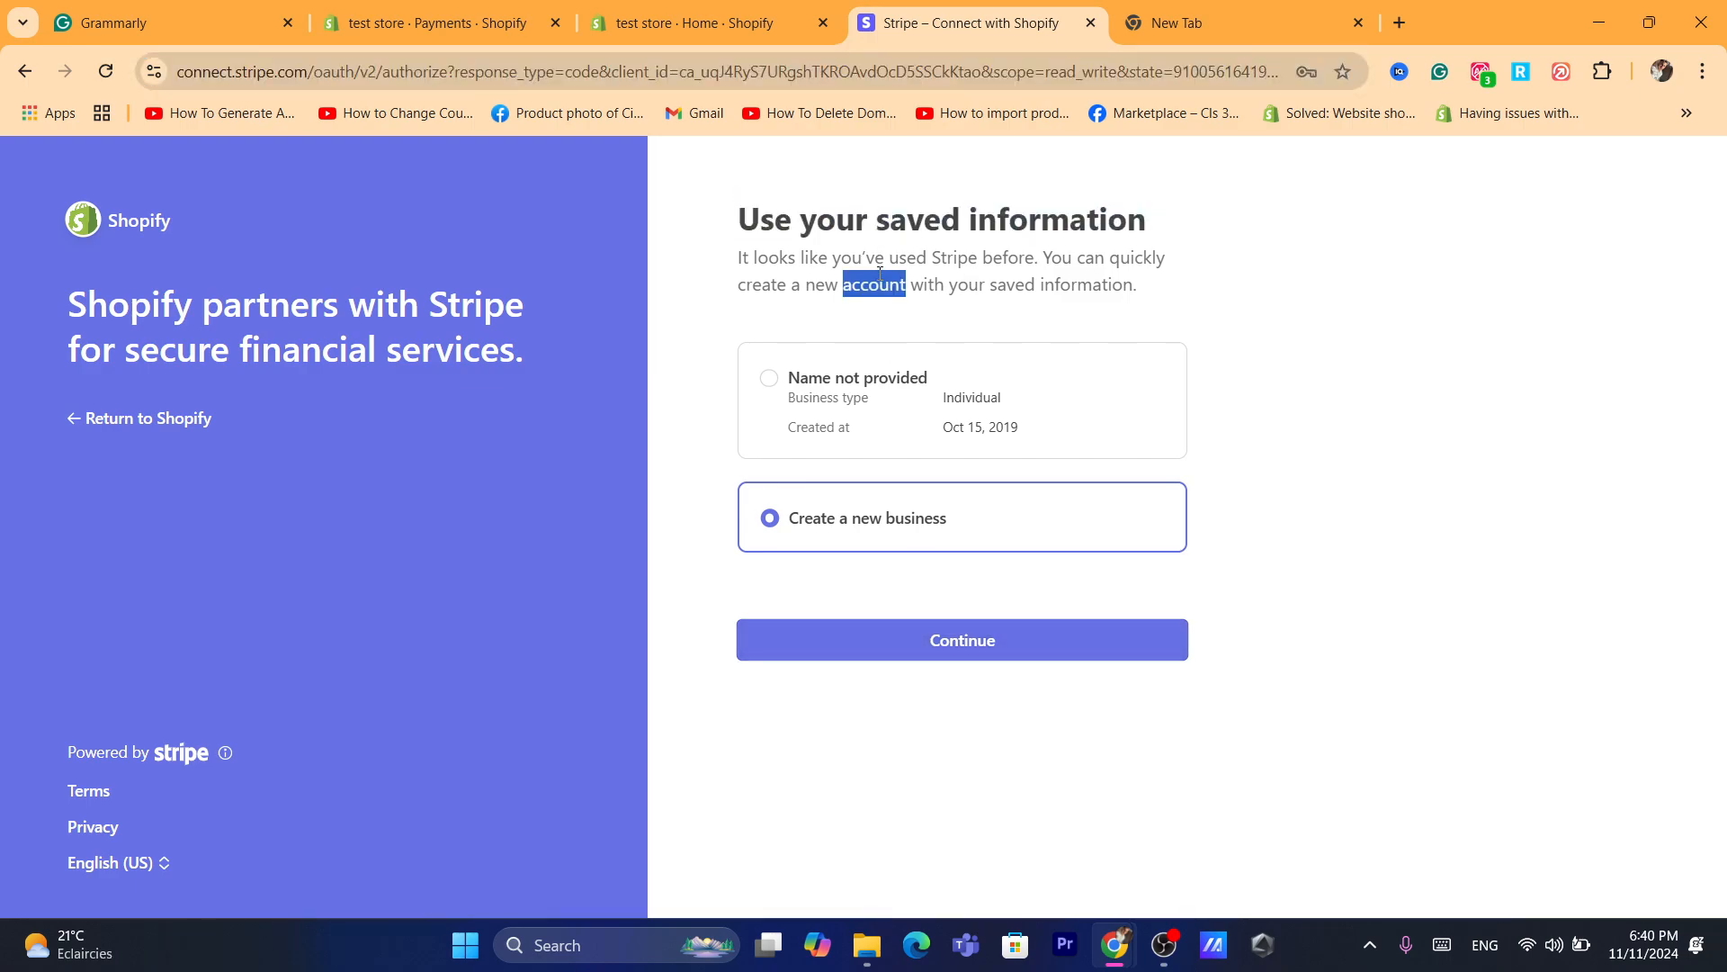
pyautogui.click(960, 639)
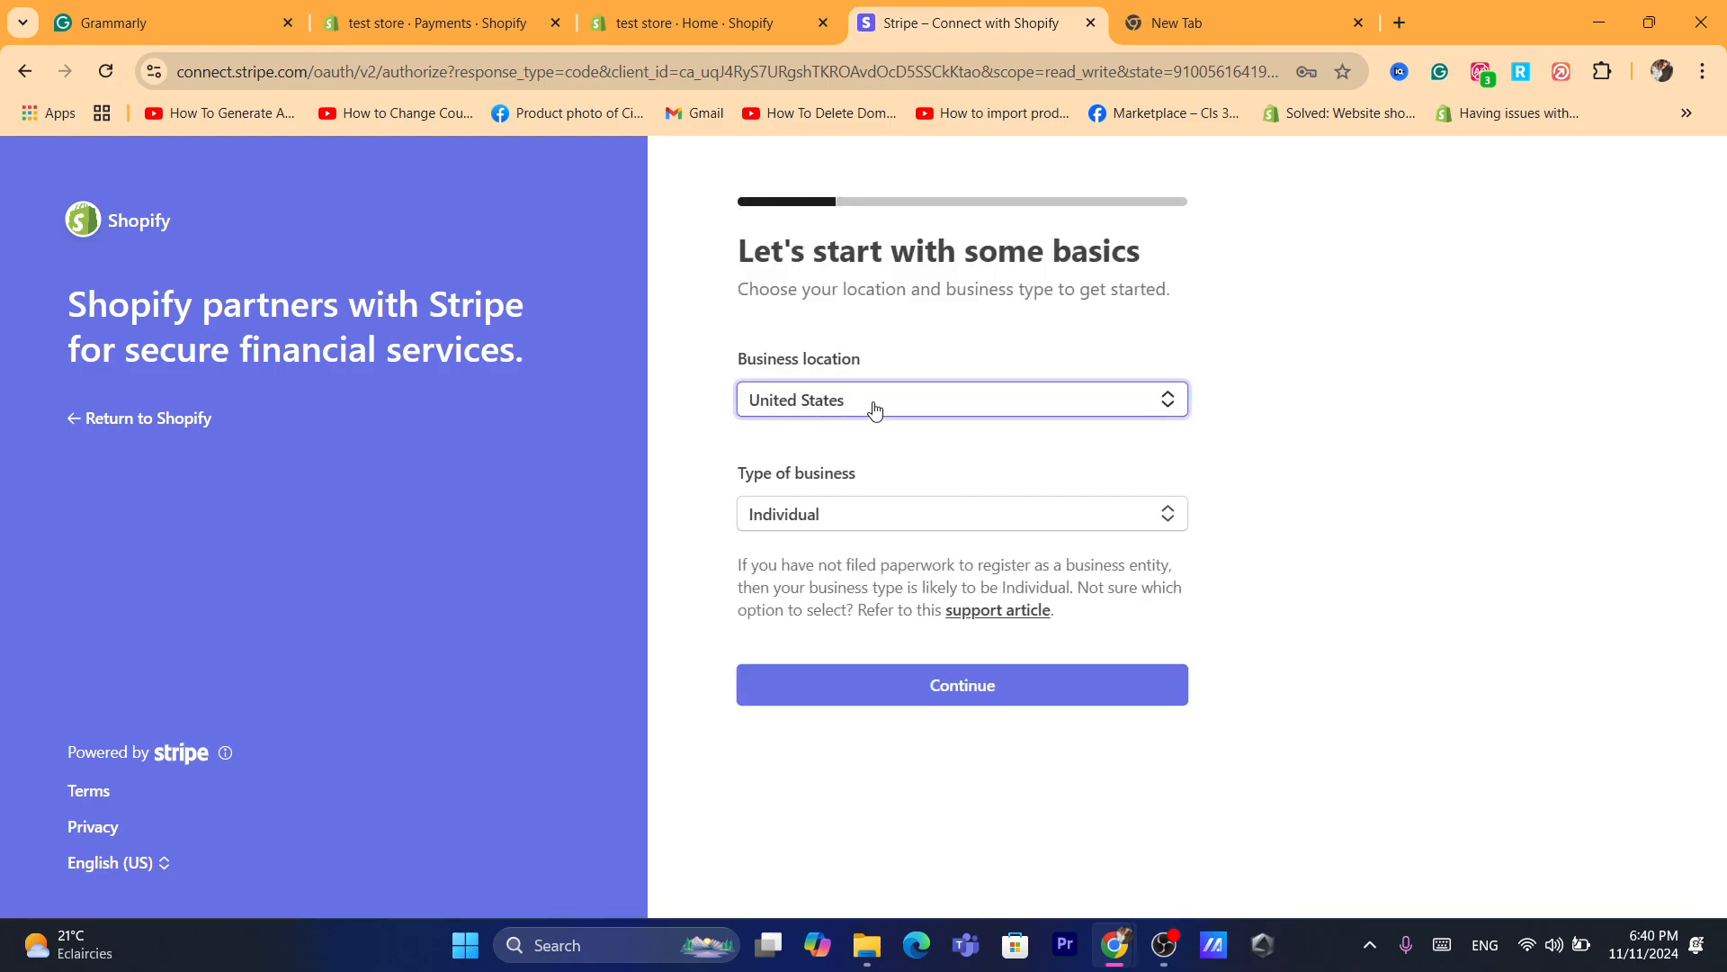
pyautogui.tripleClick(765, 365)
pyautogui.click(917, 350)
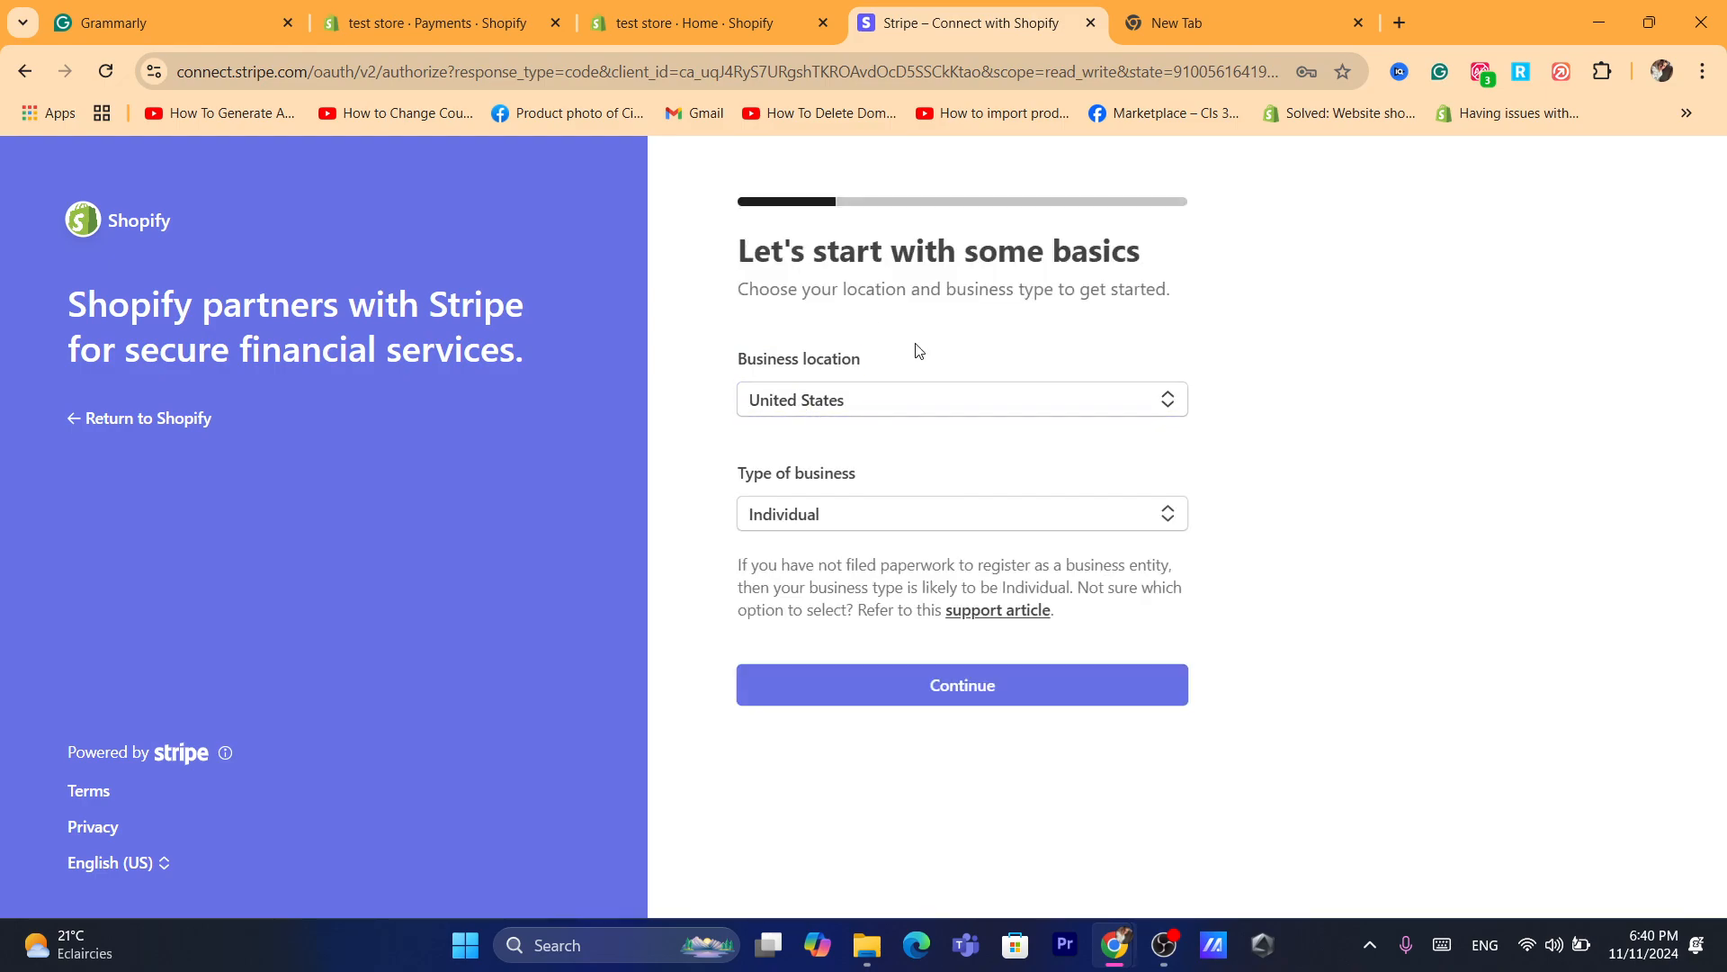
pyautogui.tripleClick(796, 362)
pyautogui.tripleClick(877, 359)
pyautogui.tripleClick(812, 365)
pyautogui.click(827, 415)
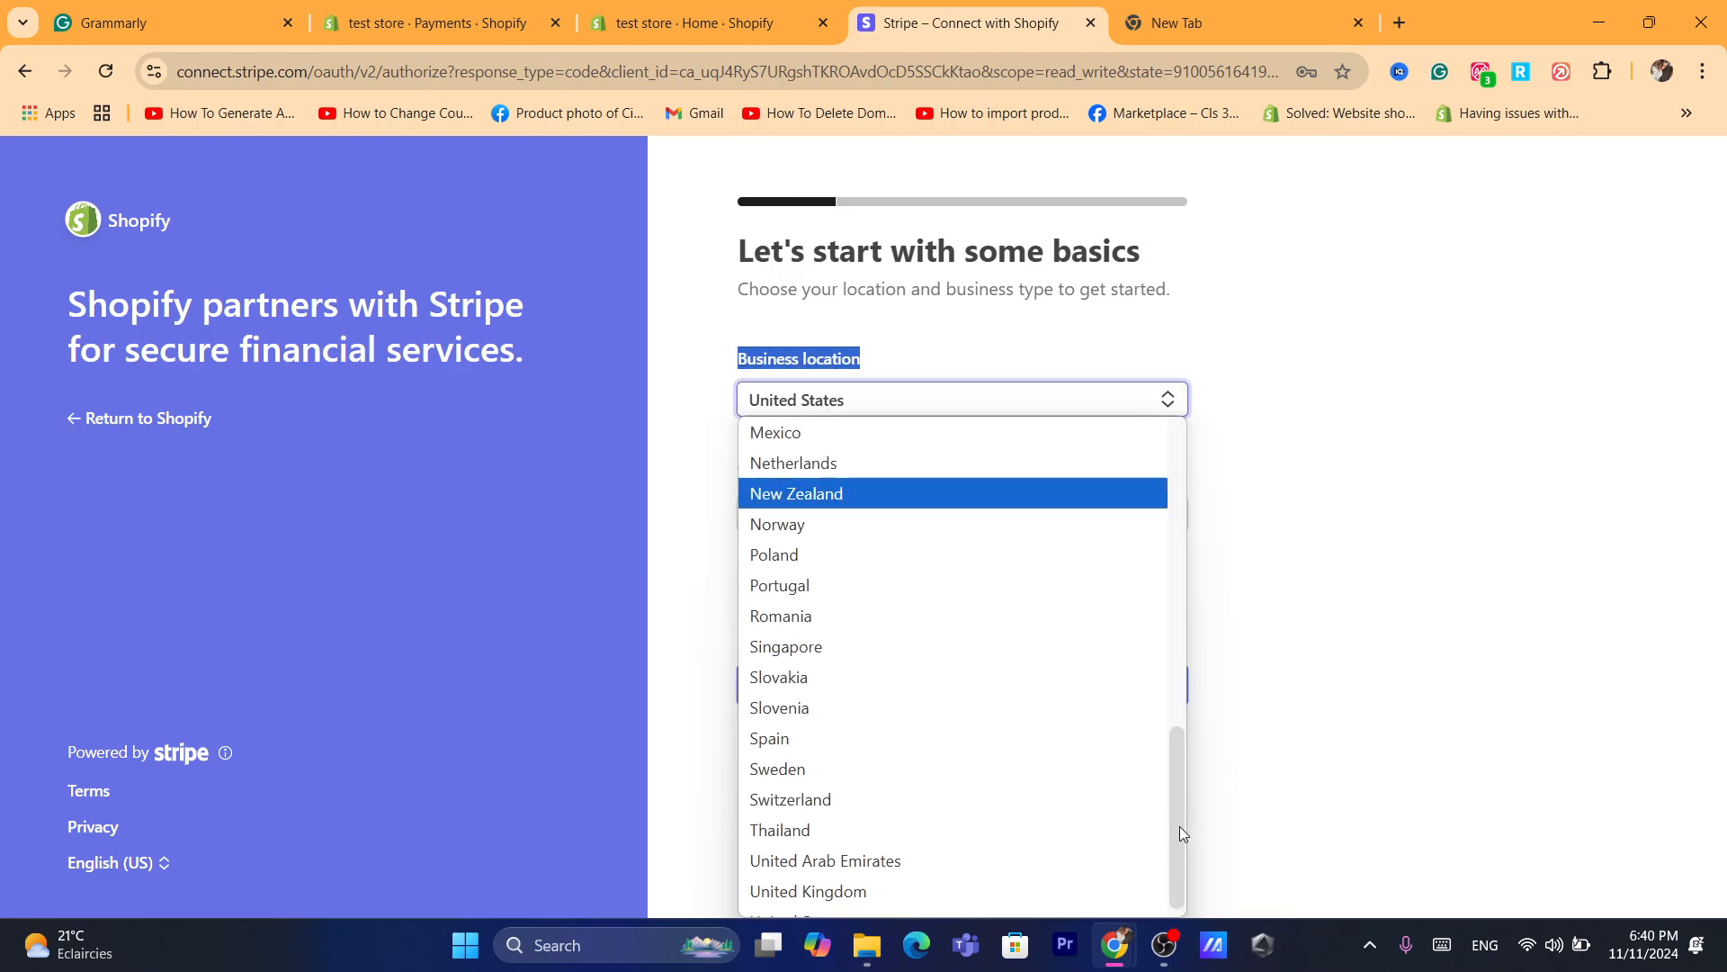
pyautogui.moveTo(1179, 826); pyautogui.dragTo(1178, 862)
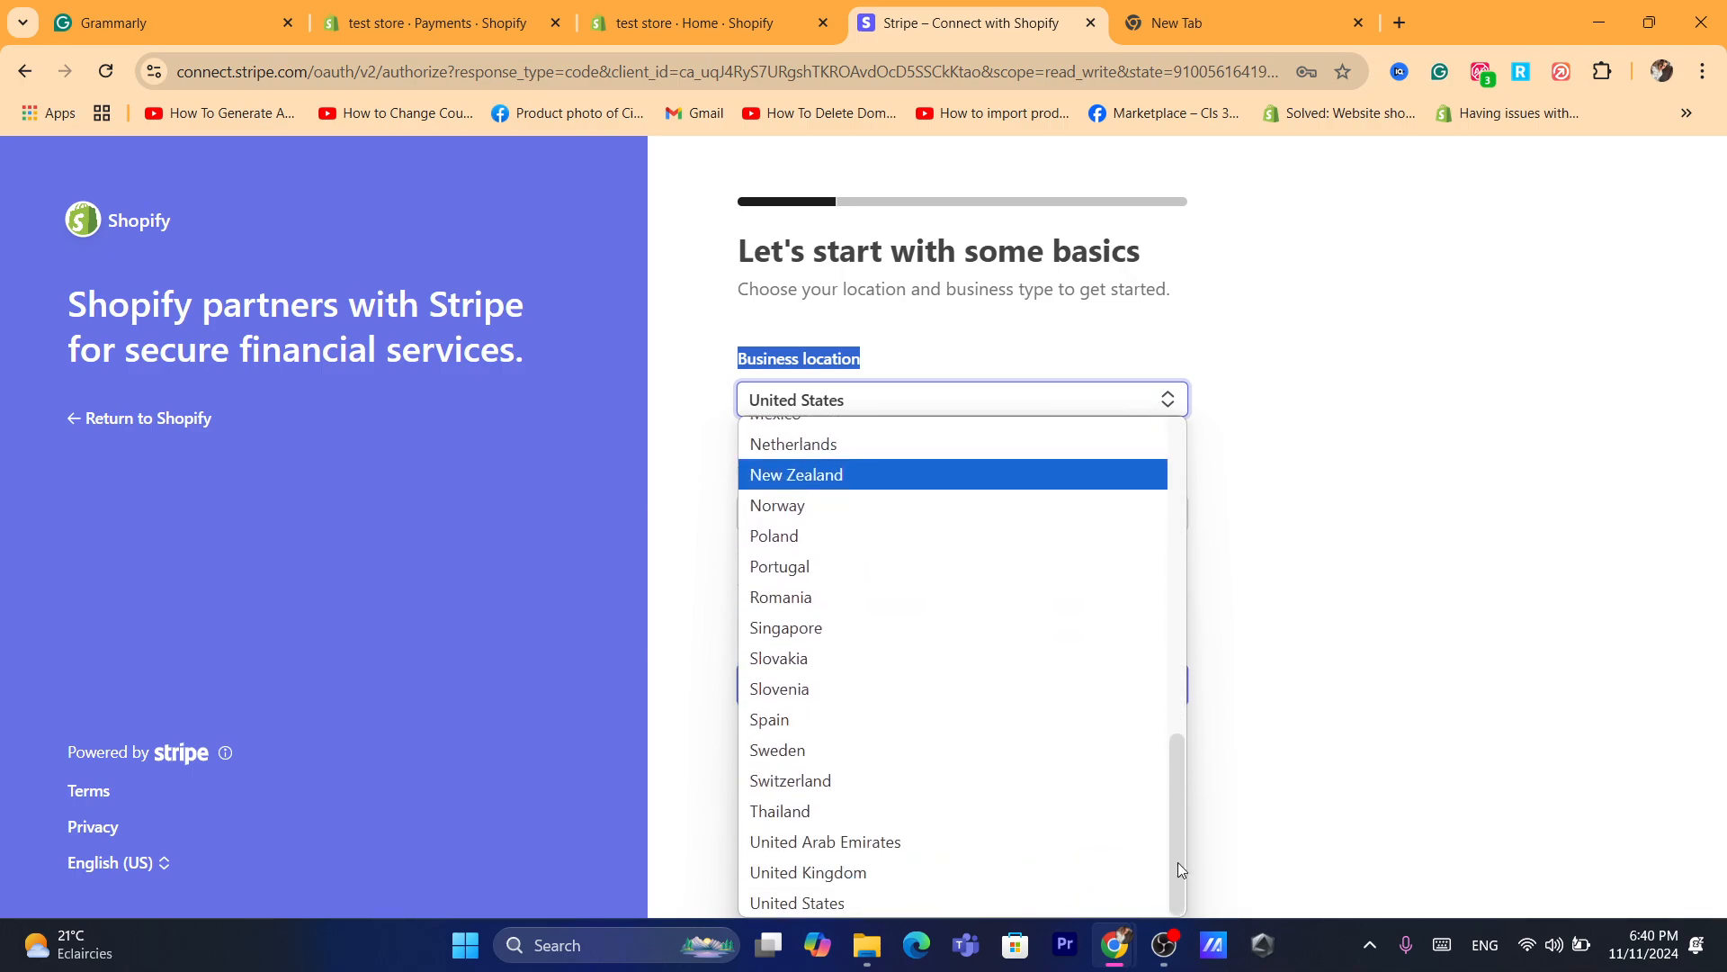
pyautogui.click(1242, 767)
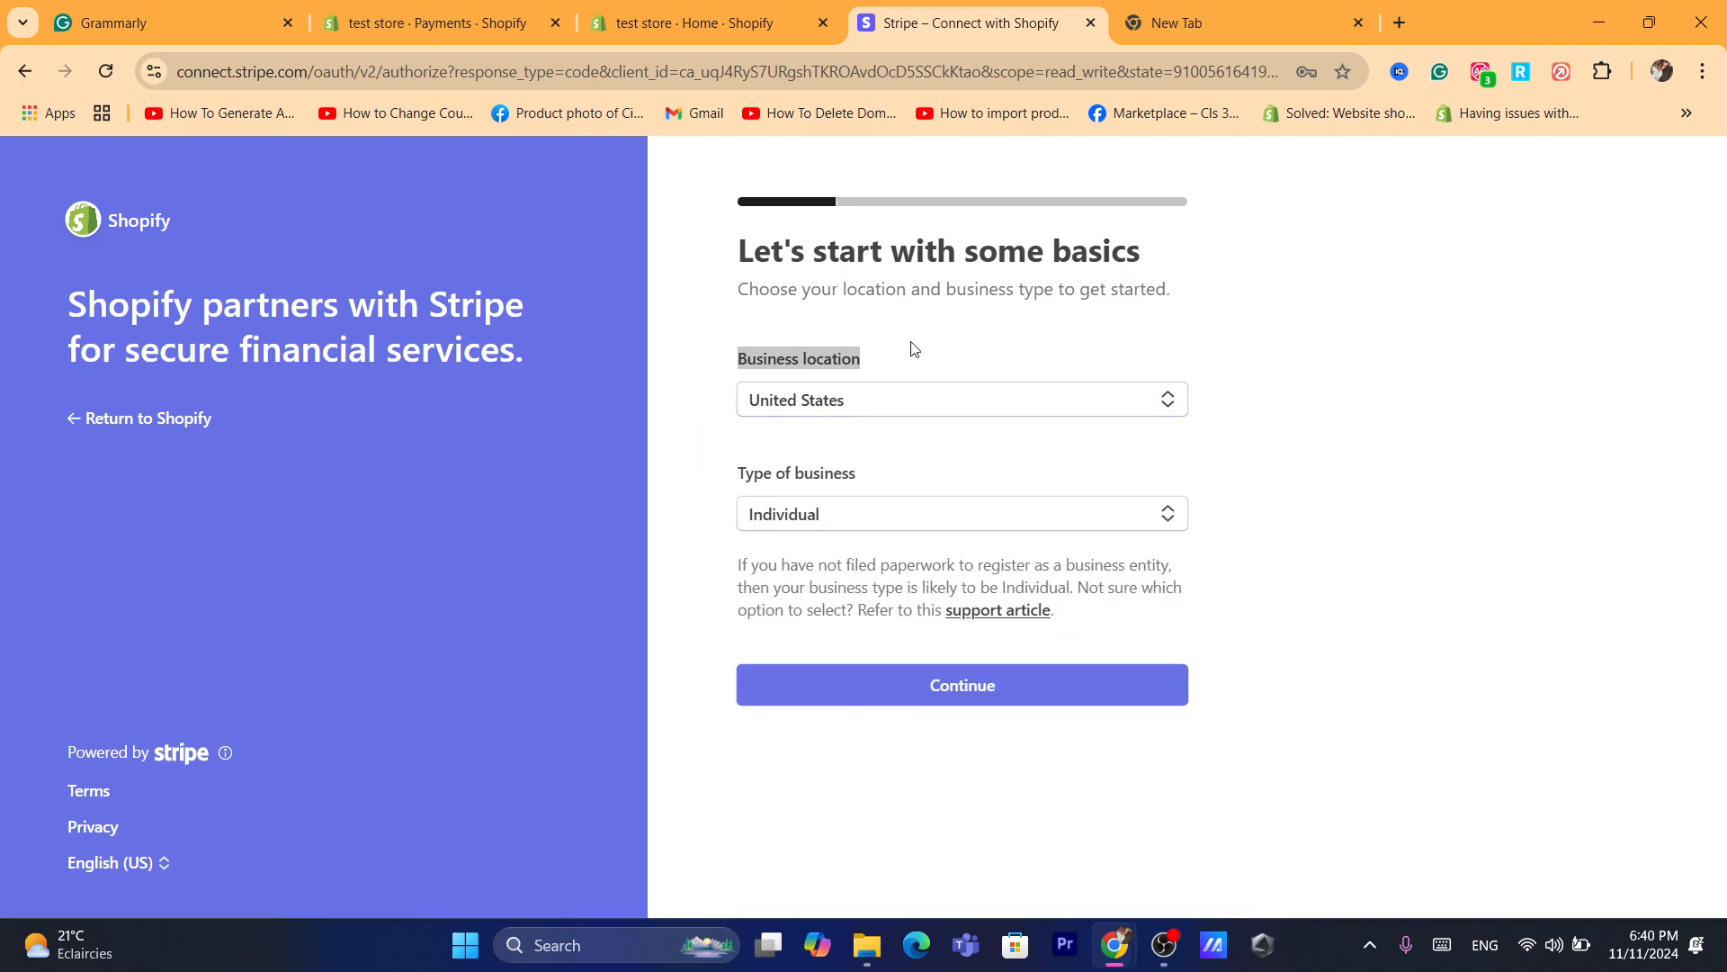
pyautogui.click(1151, 22)
pyautogui.click(1122, 79)
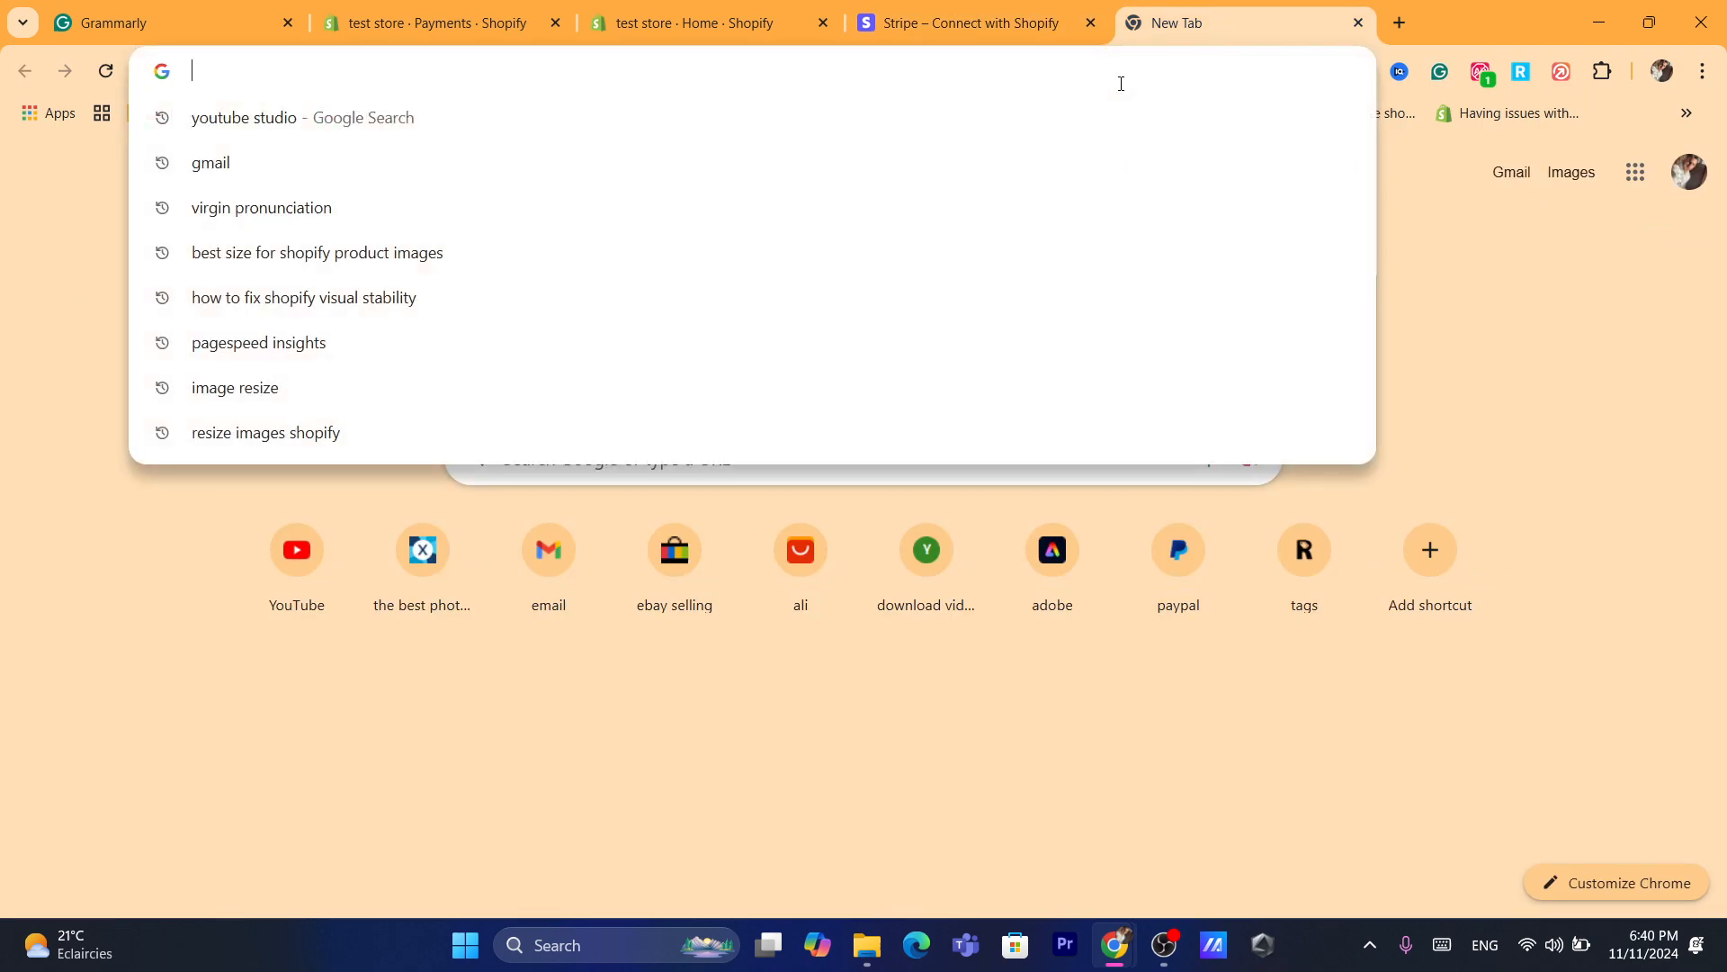
pyautogui.write('lcc')
pyautogui.press('Return')
pyautogui.click(1022, 12)
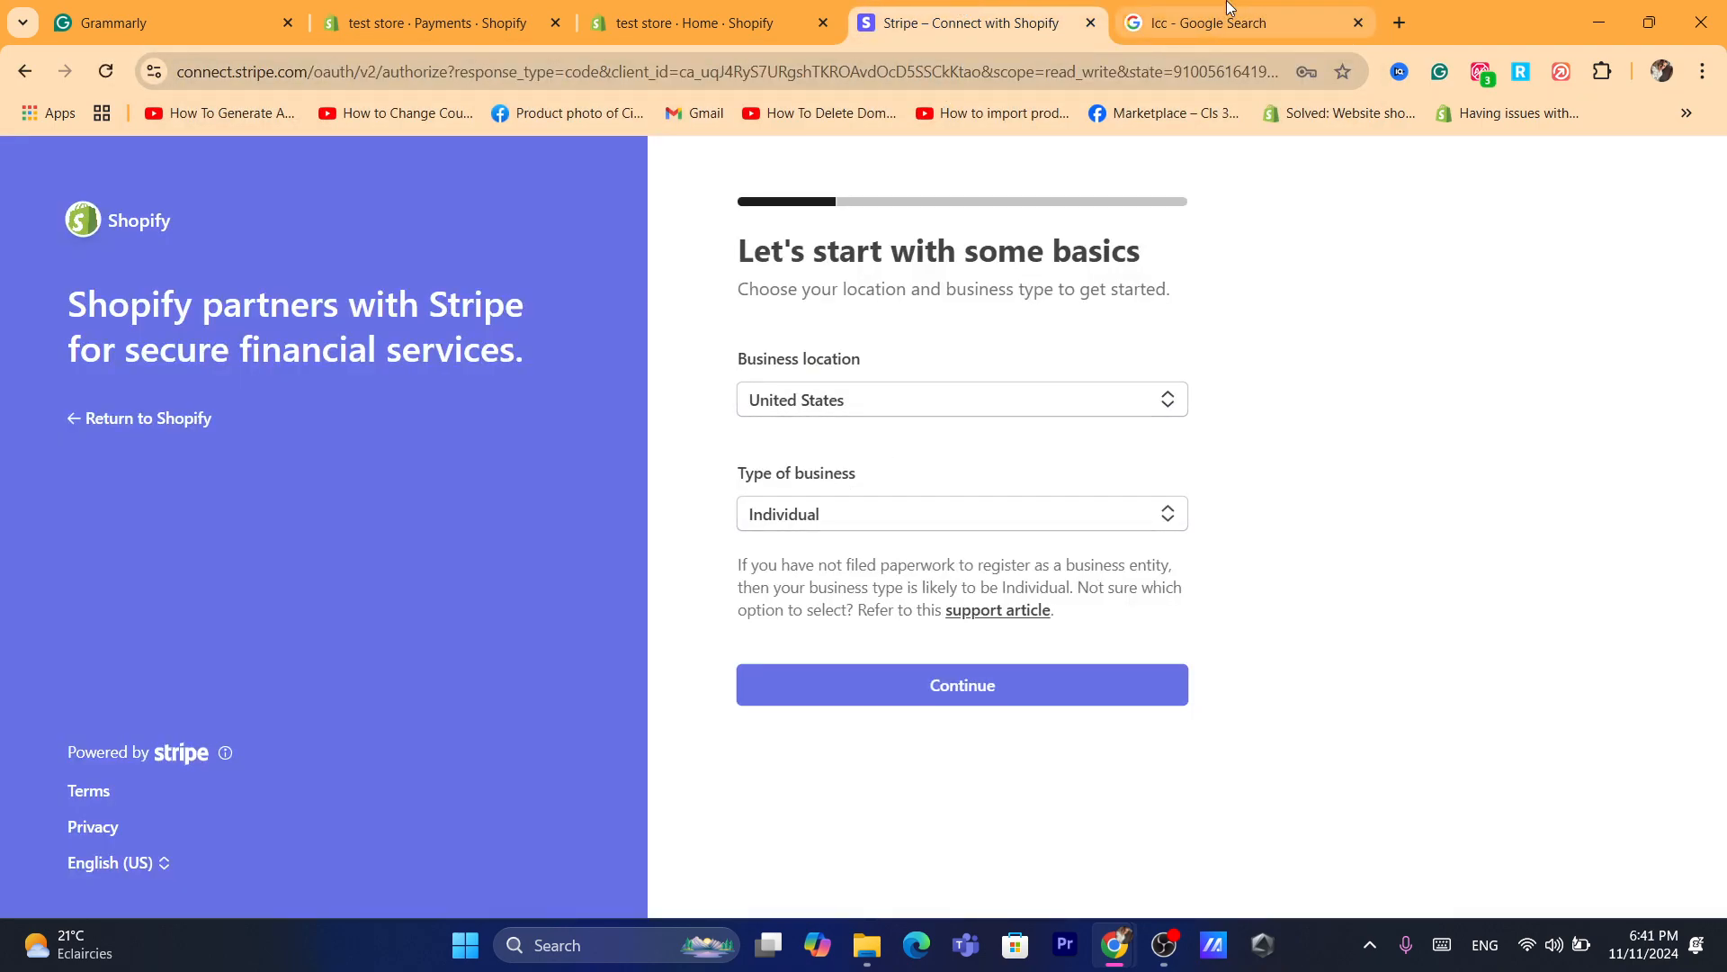
pyautogui.click(1242, 22)
pyautogui.doubleClick(368, 187)
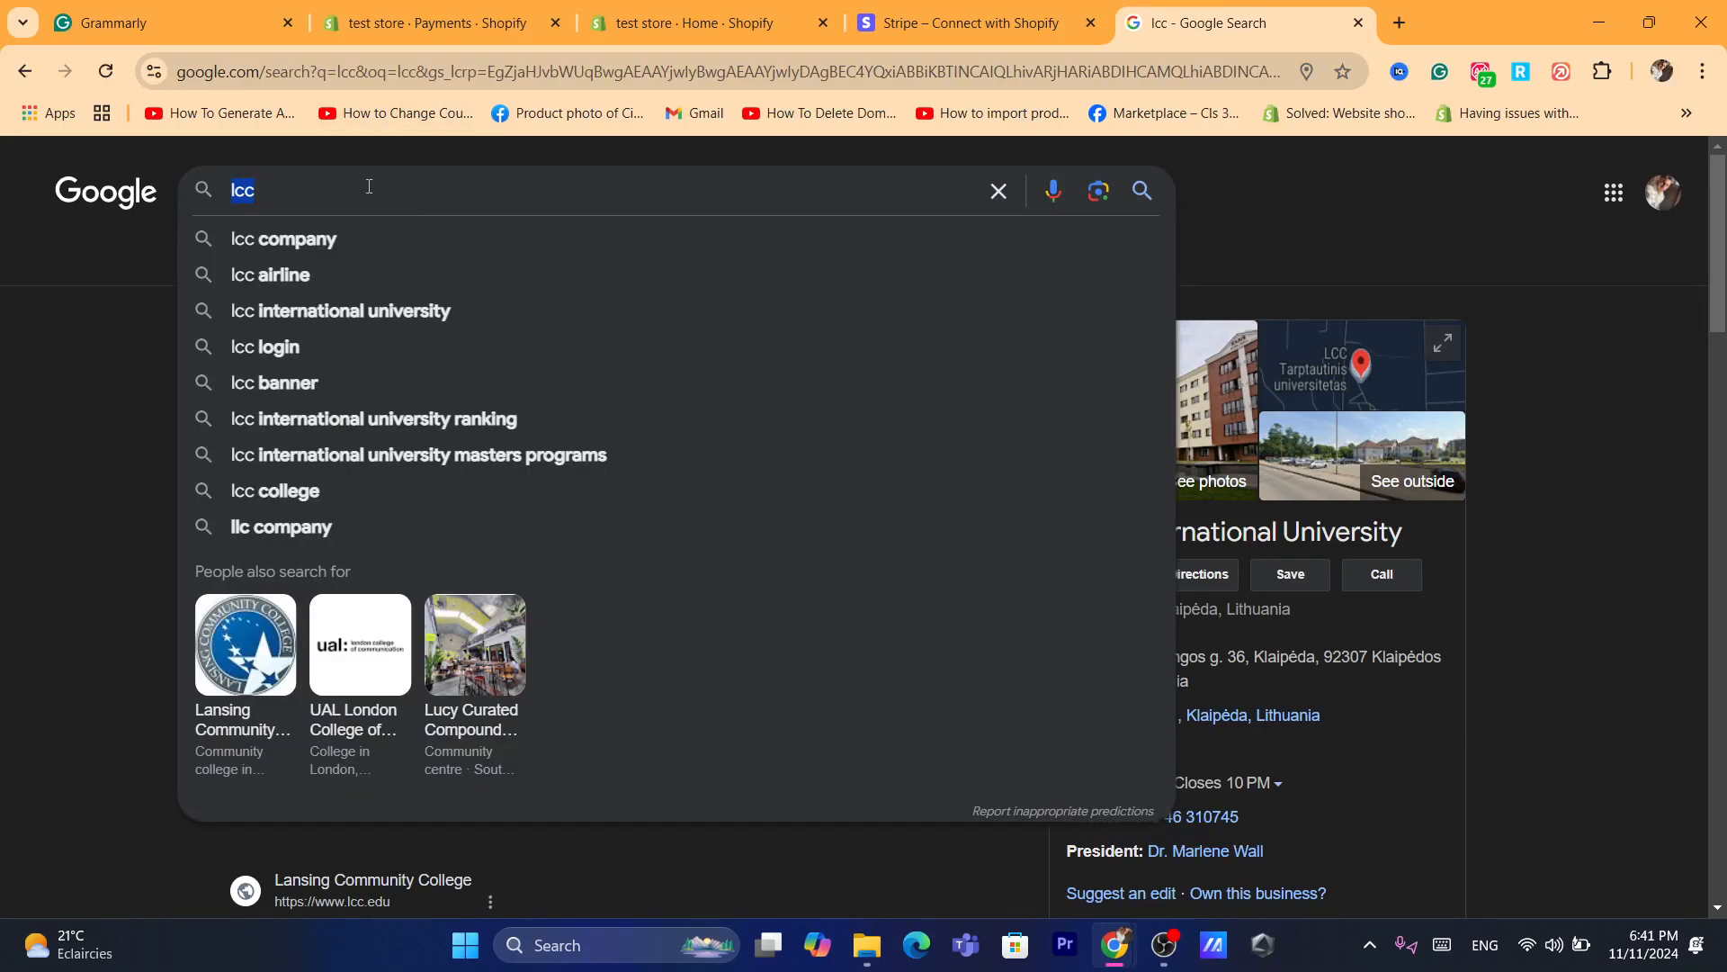
pyautogui.click(991, 83)
pyautogui.click(63, 401)
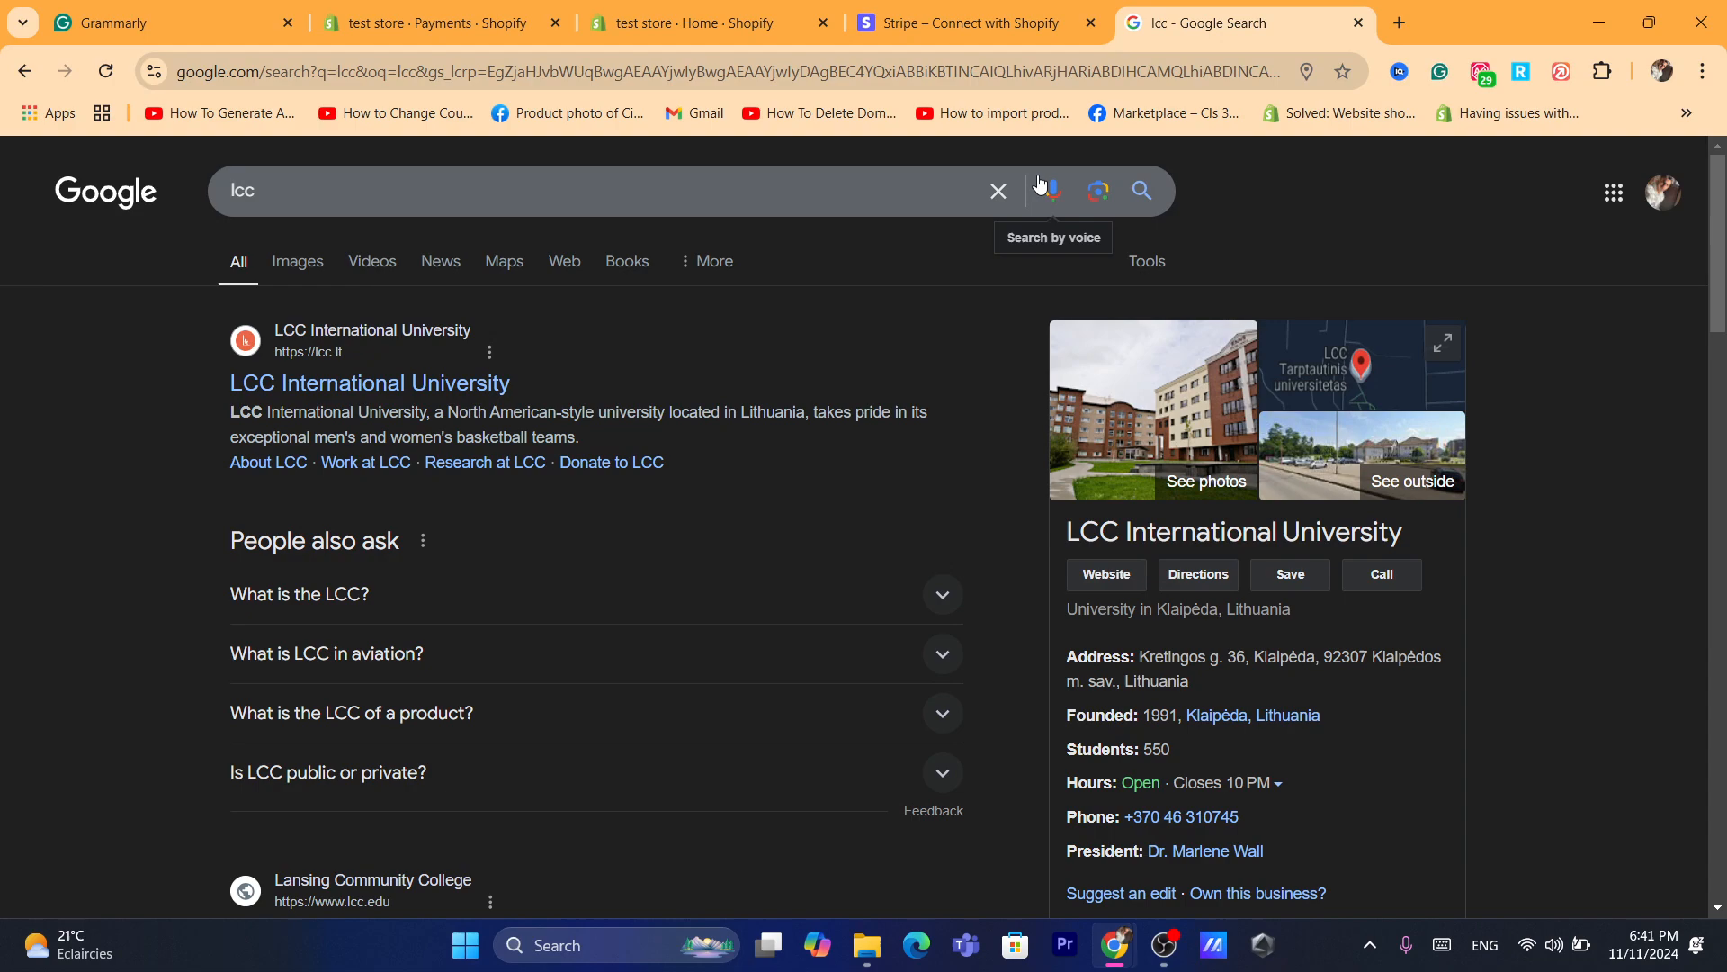
pyautogui.doubleClick(1073, 84)
pyautogui.click(978, 9)
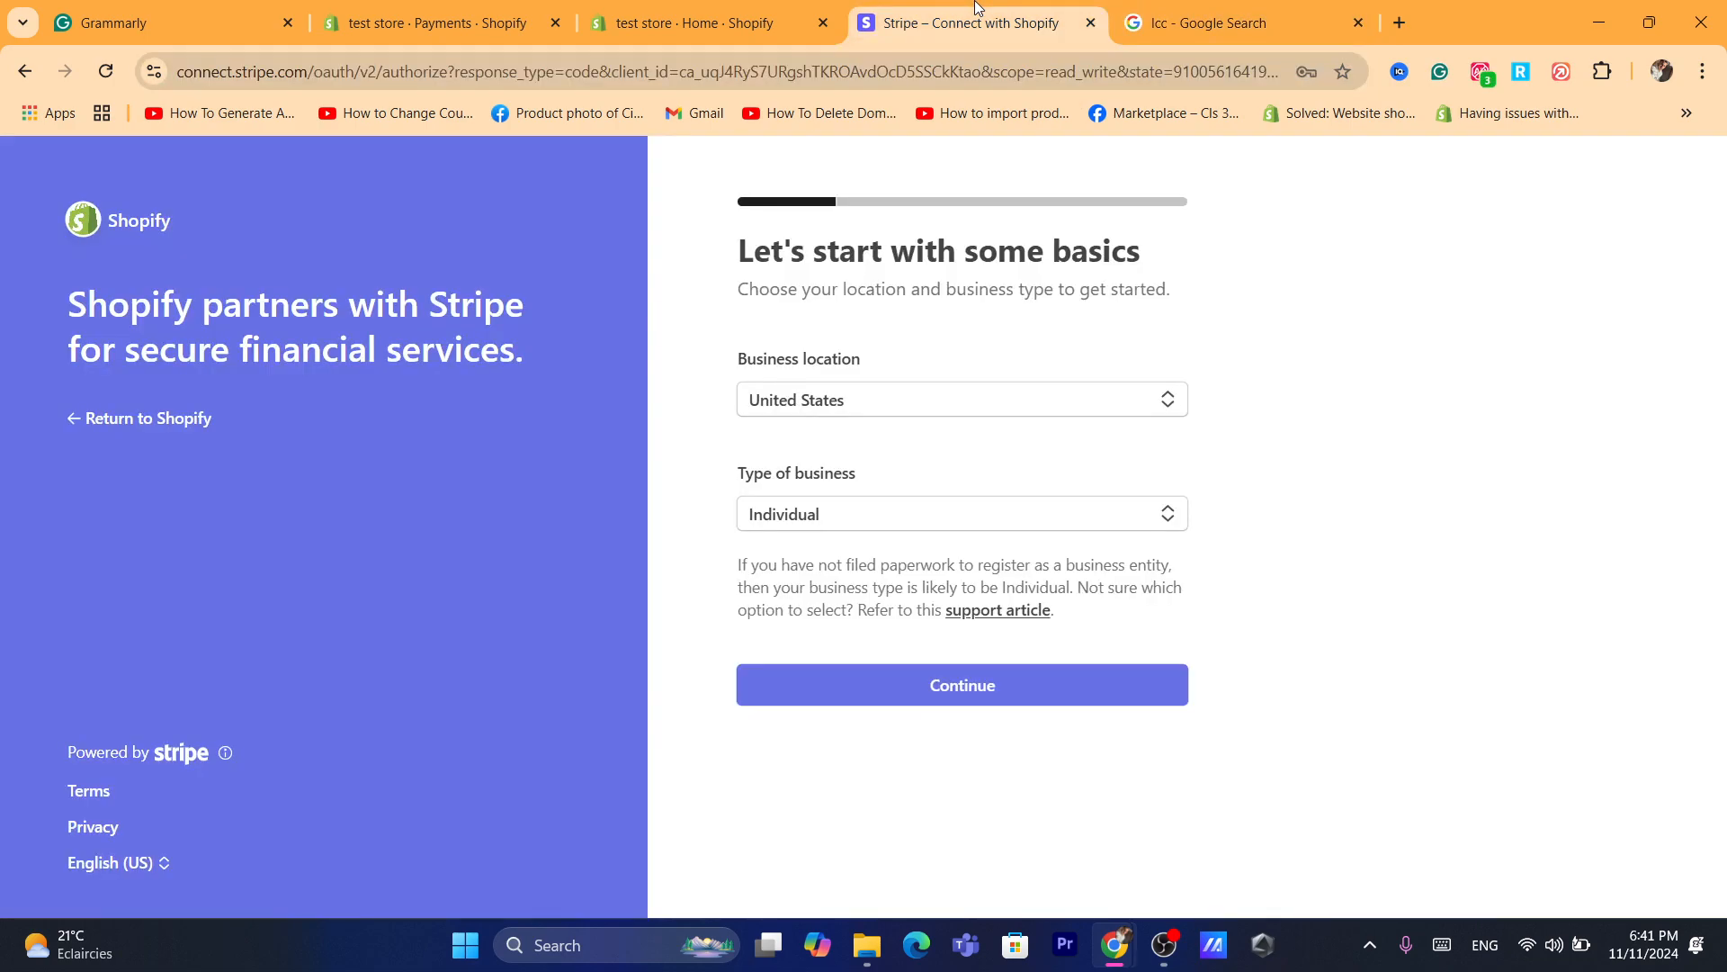
pyautogui.tripleClick(829, 478)
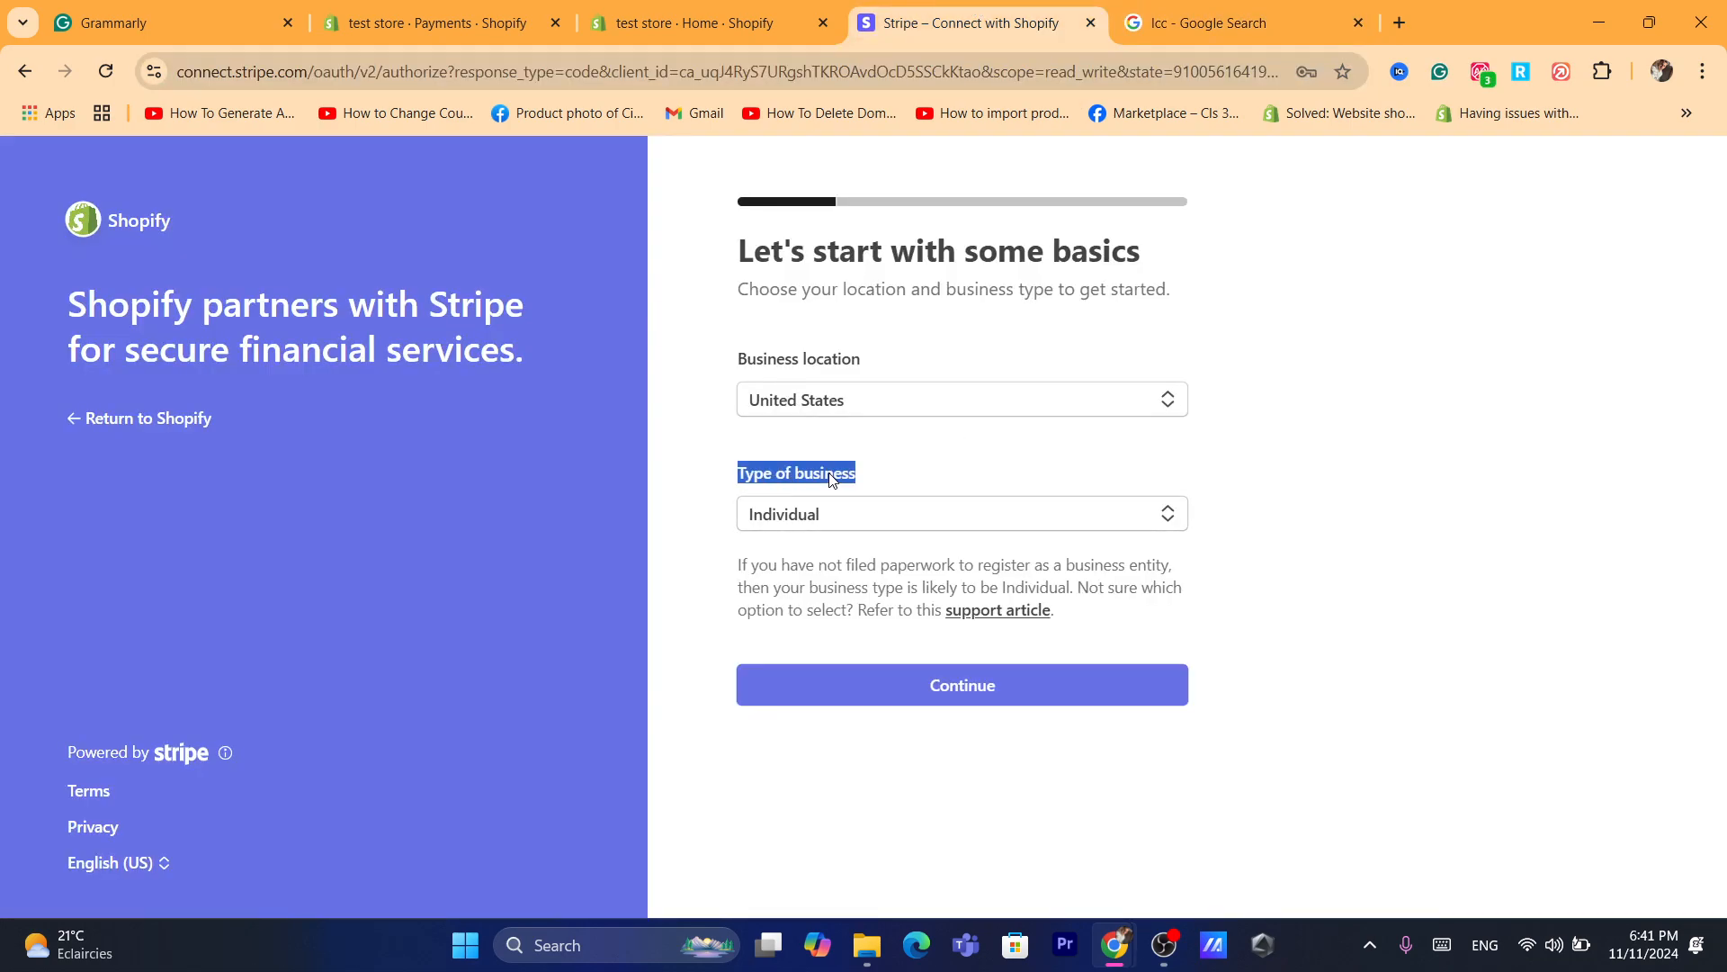
pyautogui.tripleClick(847, 276)
pyautogui.tripleClick(851, 256)
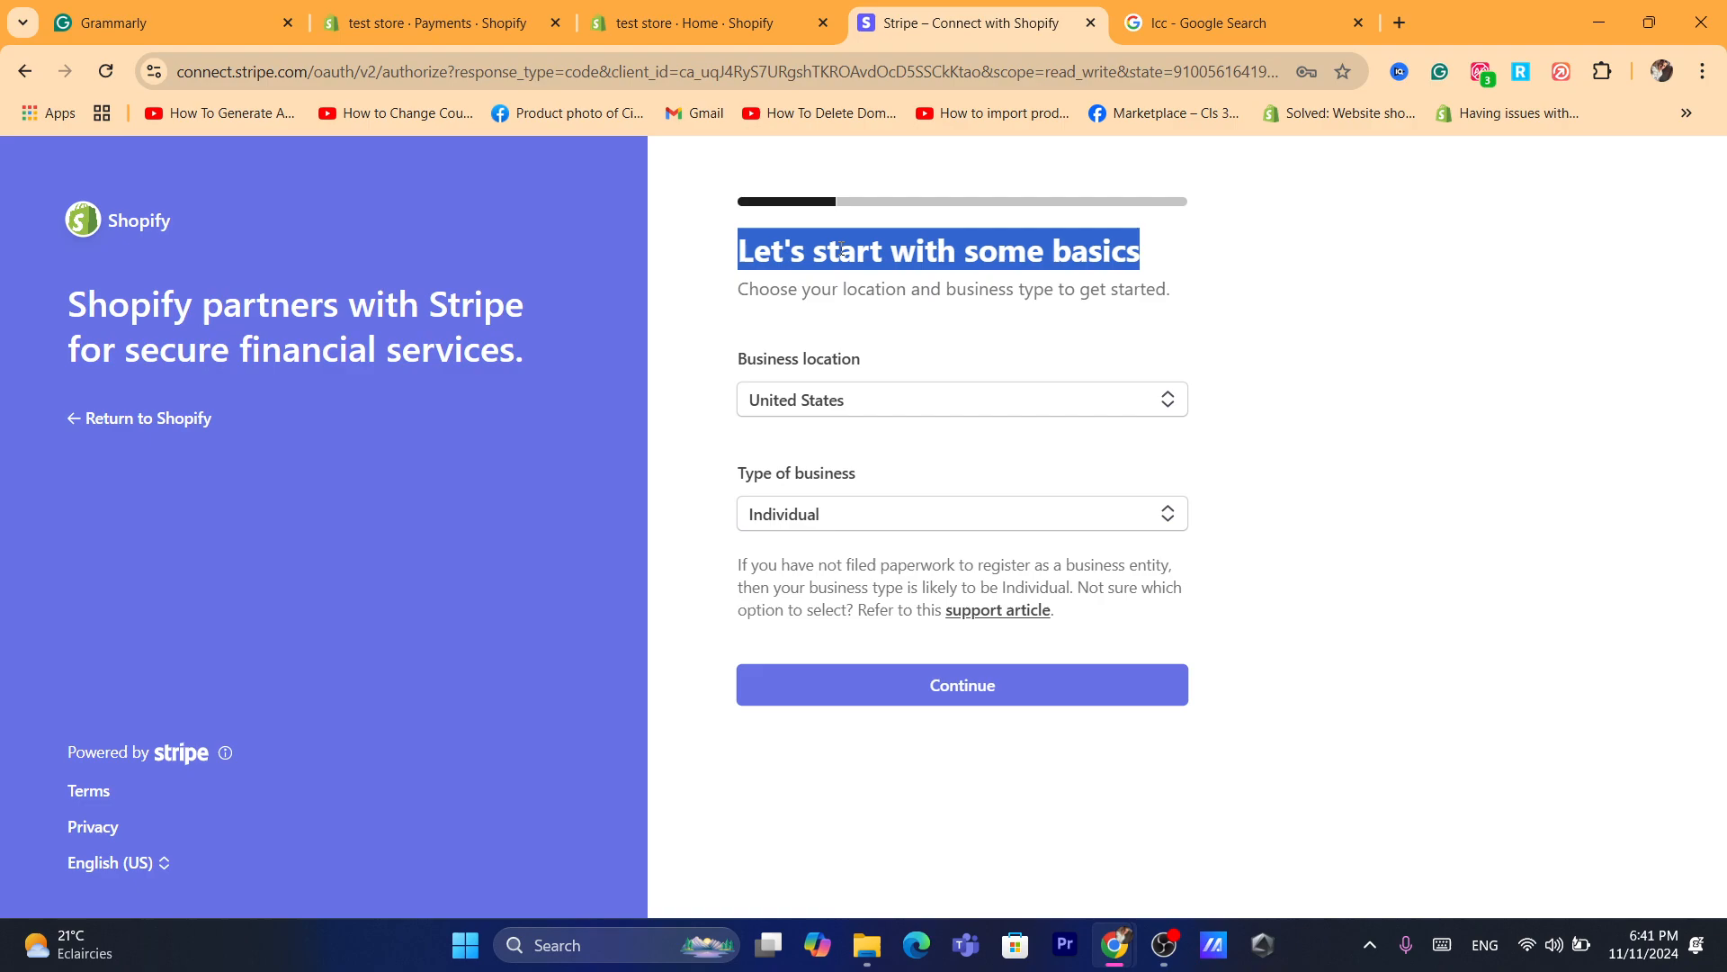
pyautogui.click(856, 389)
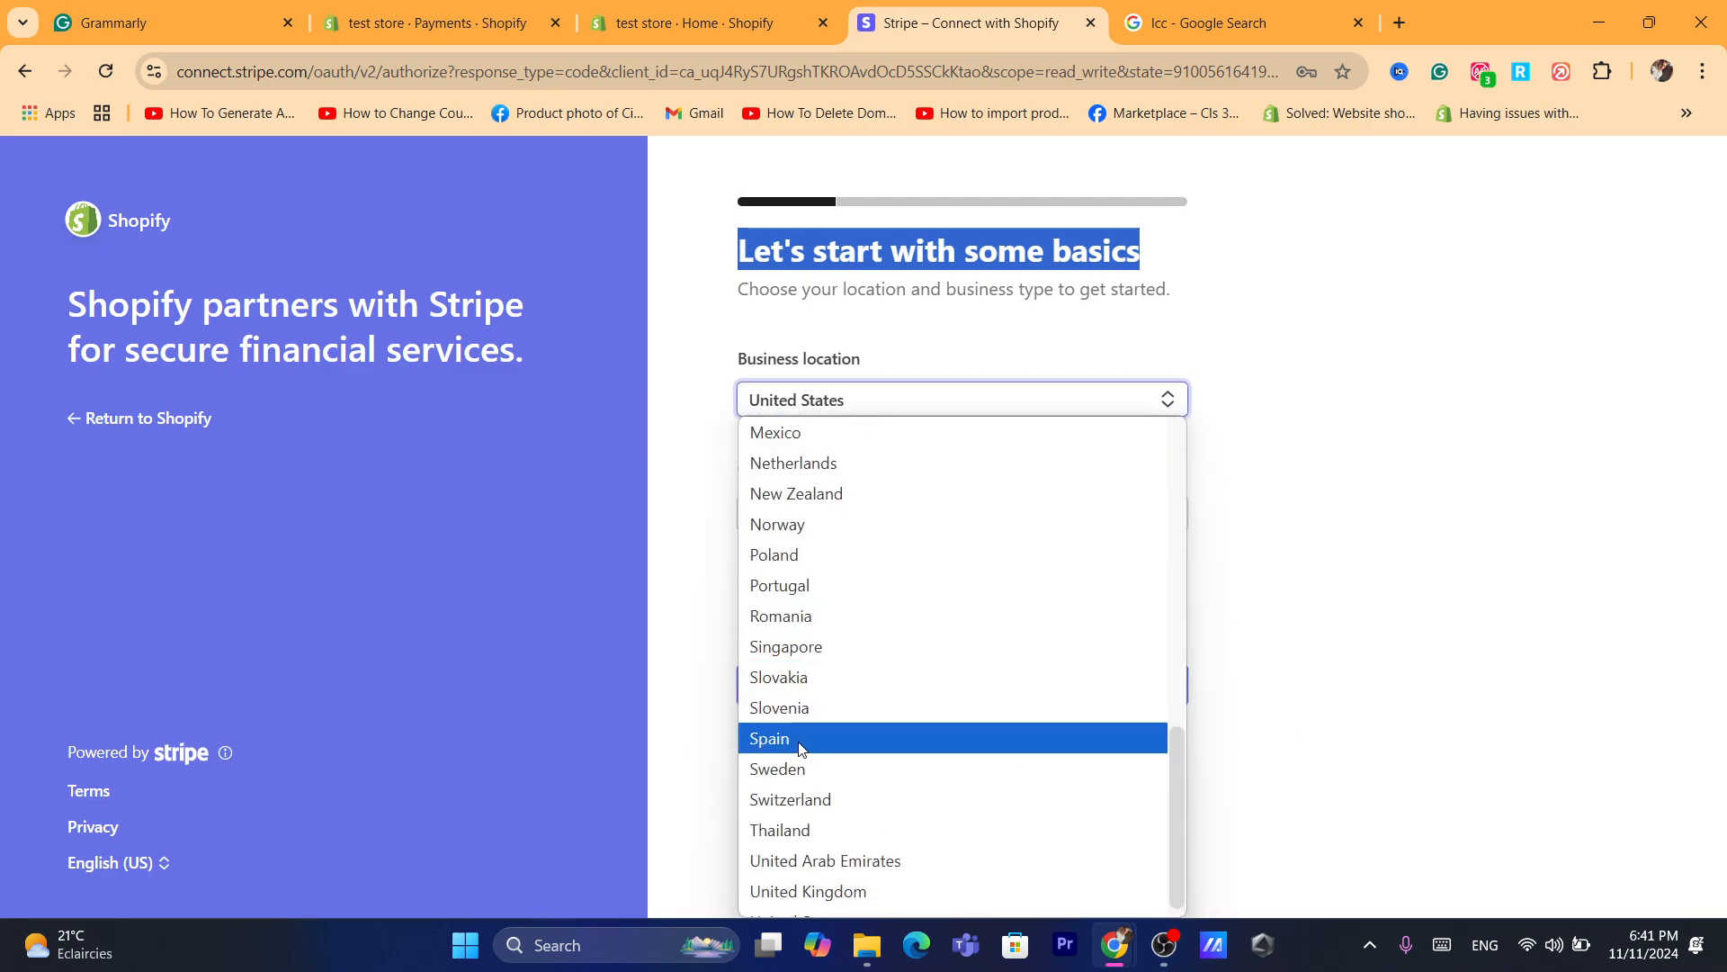
pyautogui.click(674, 521)
pyautogui.tripleClick(814, 317)
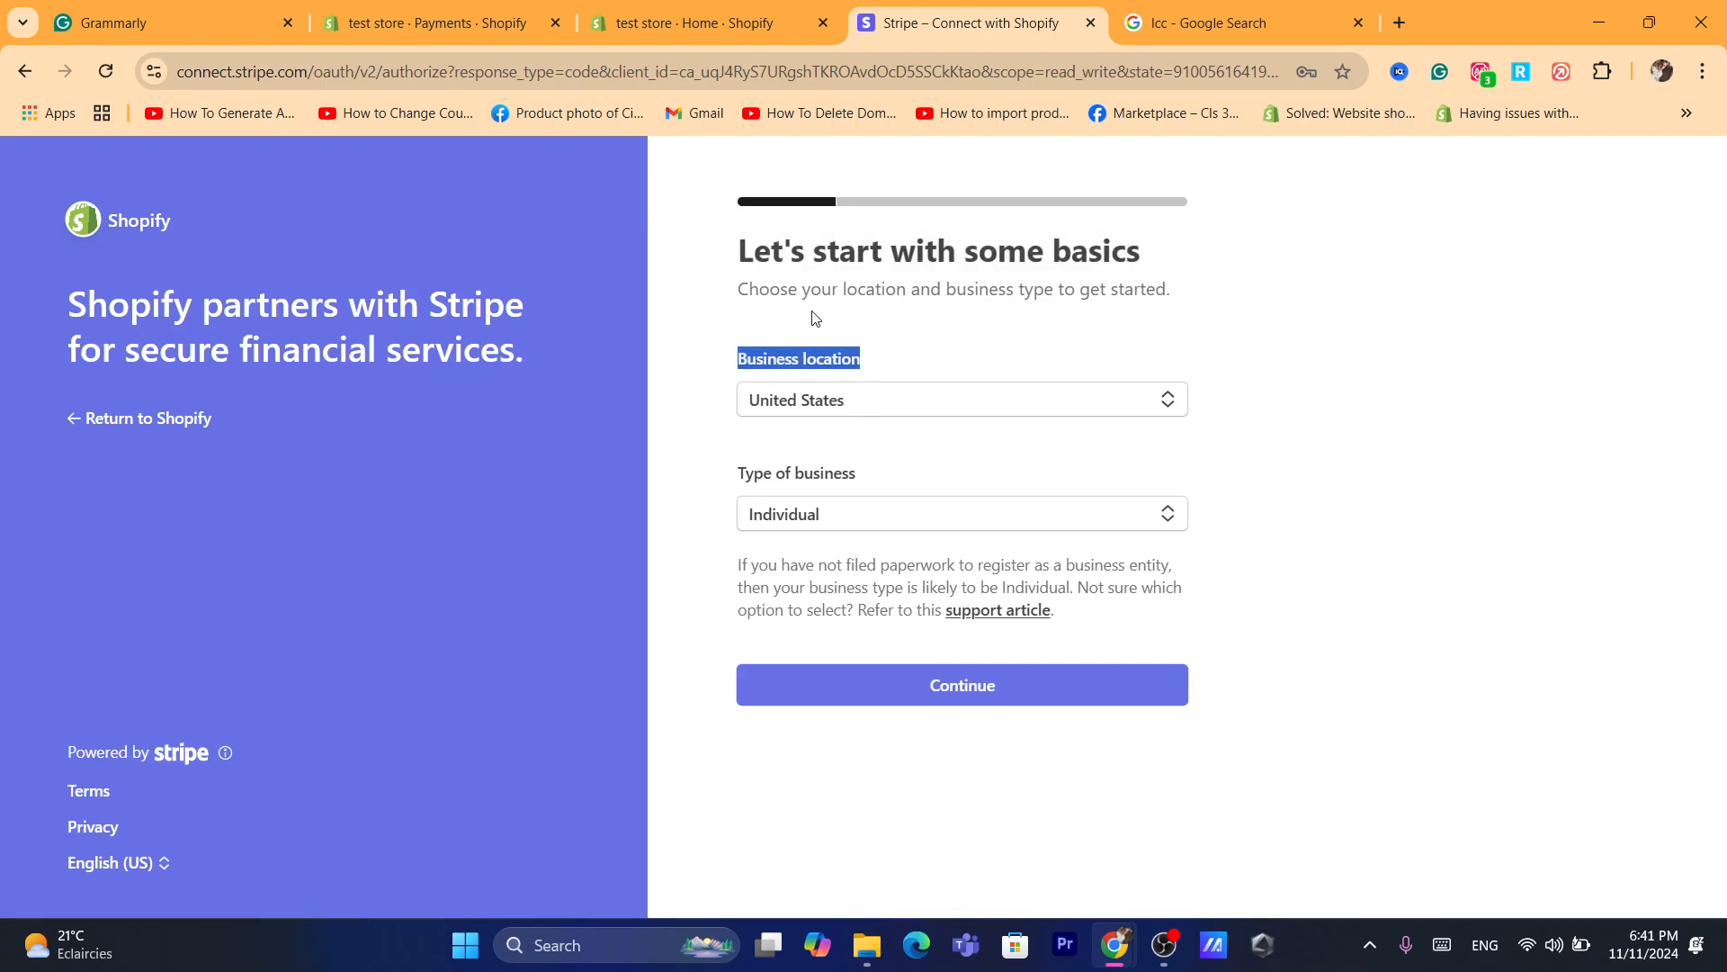
pyautogui.tripleClick(800, 289)
pyautogui.click(919, 285)
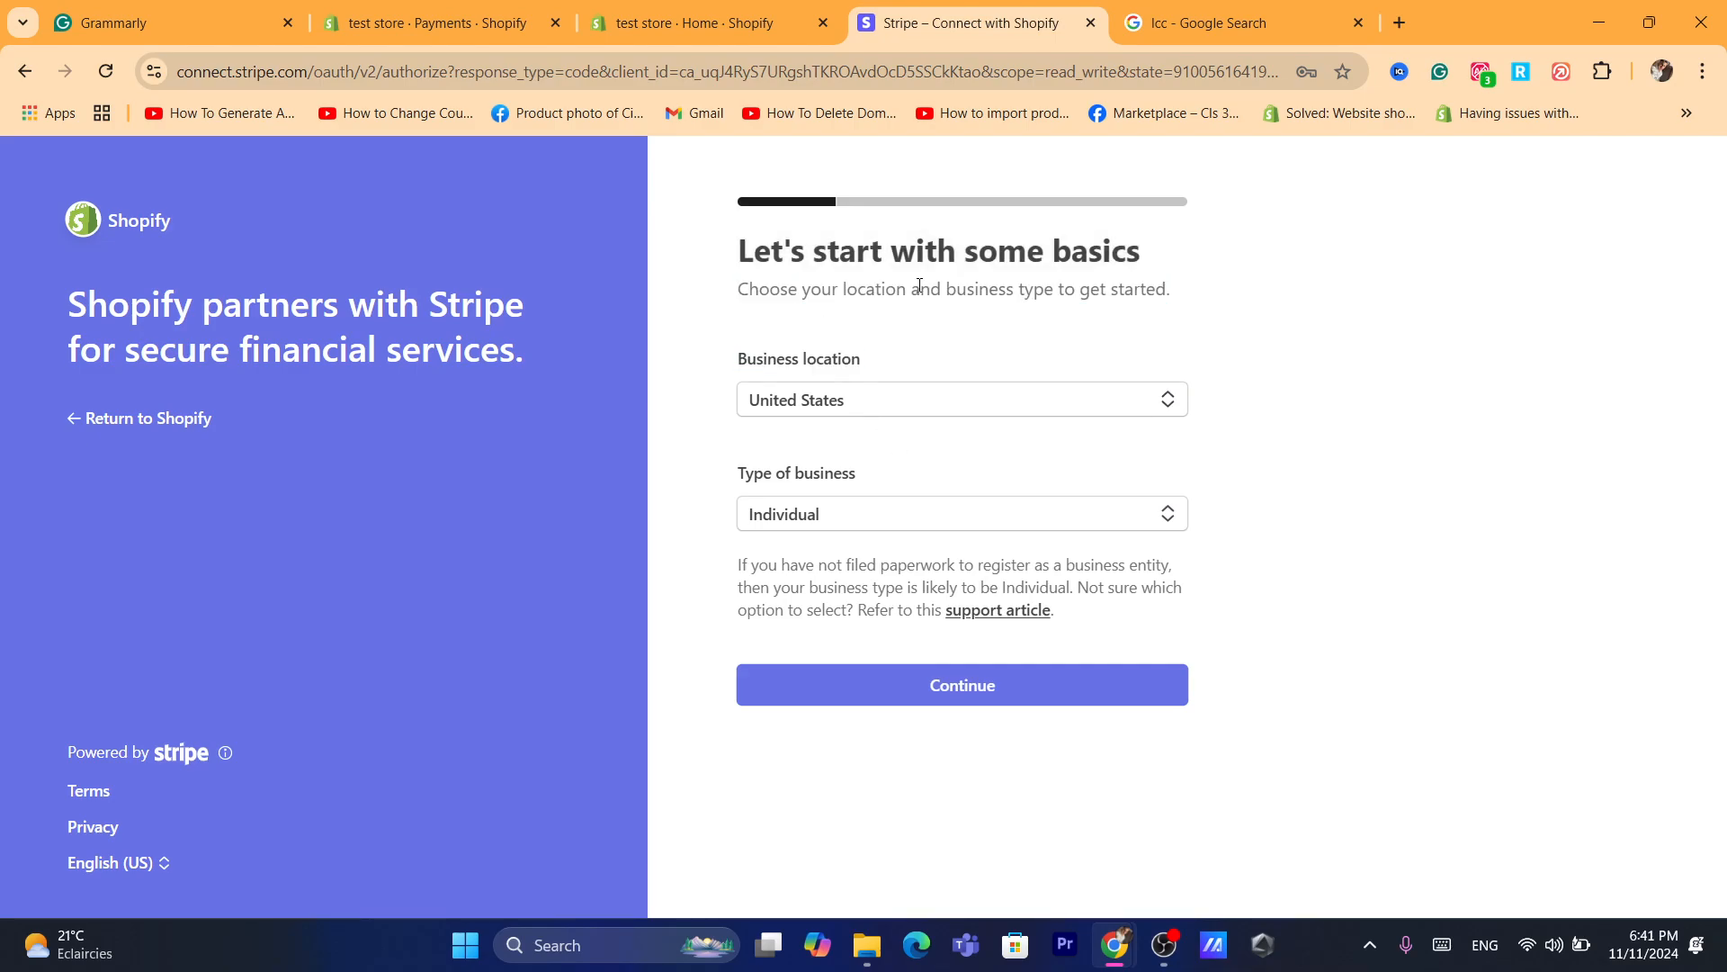
pyautogui.click(1179, 7)
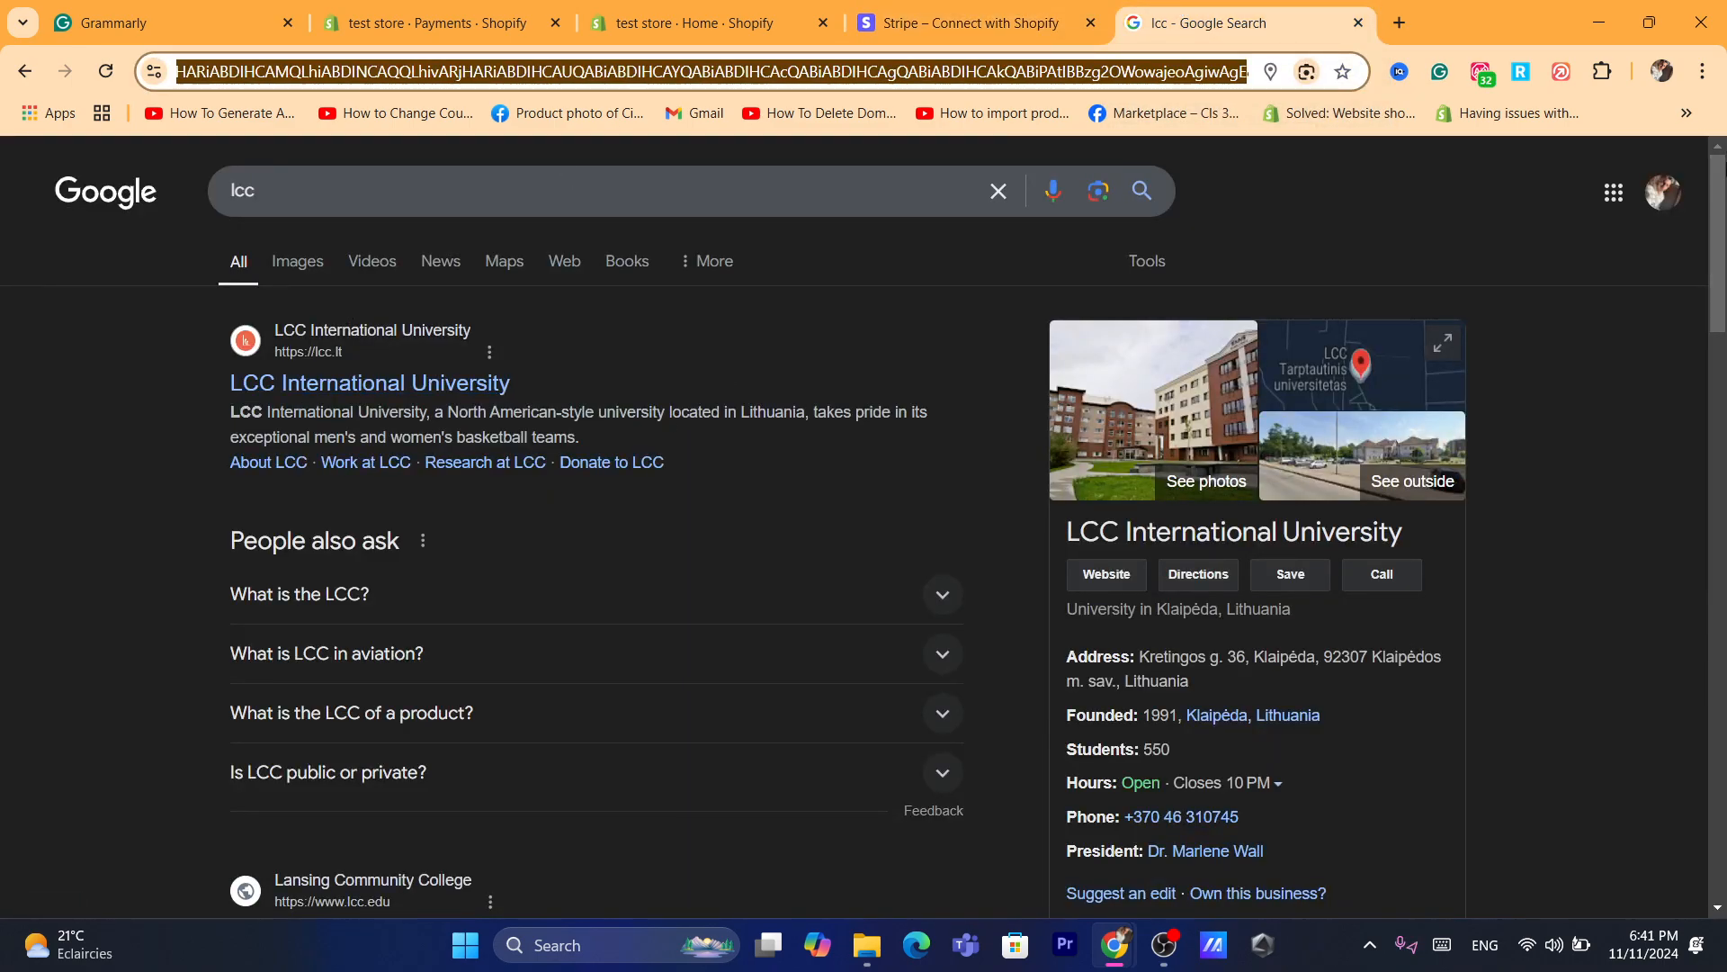
pyautogui.moveTo(1725, 225); pyautogui.dragTo(1724, 429)
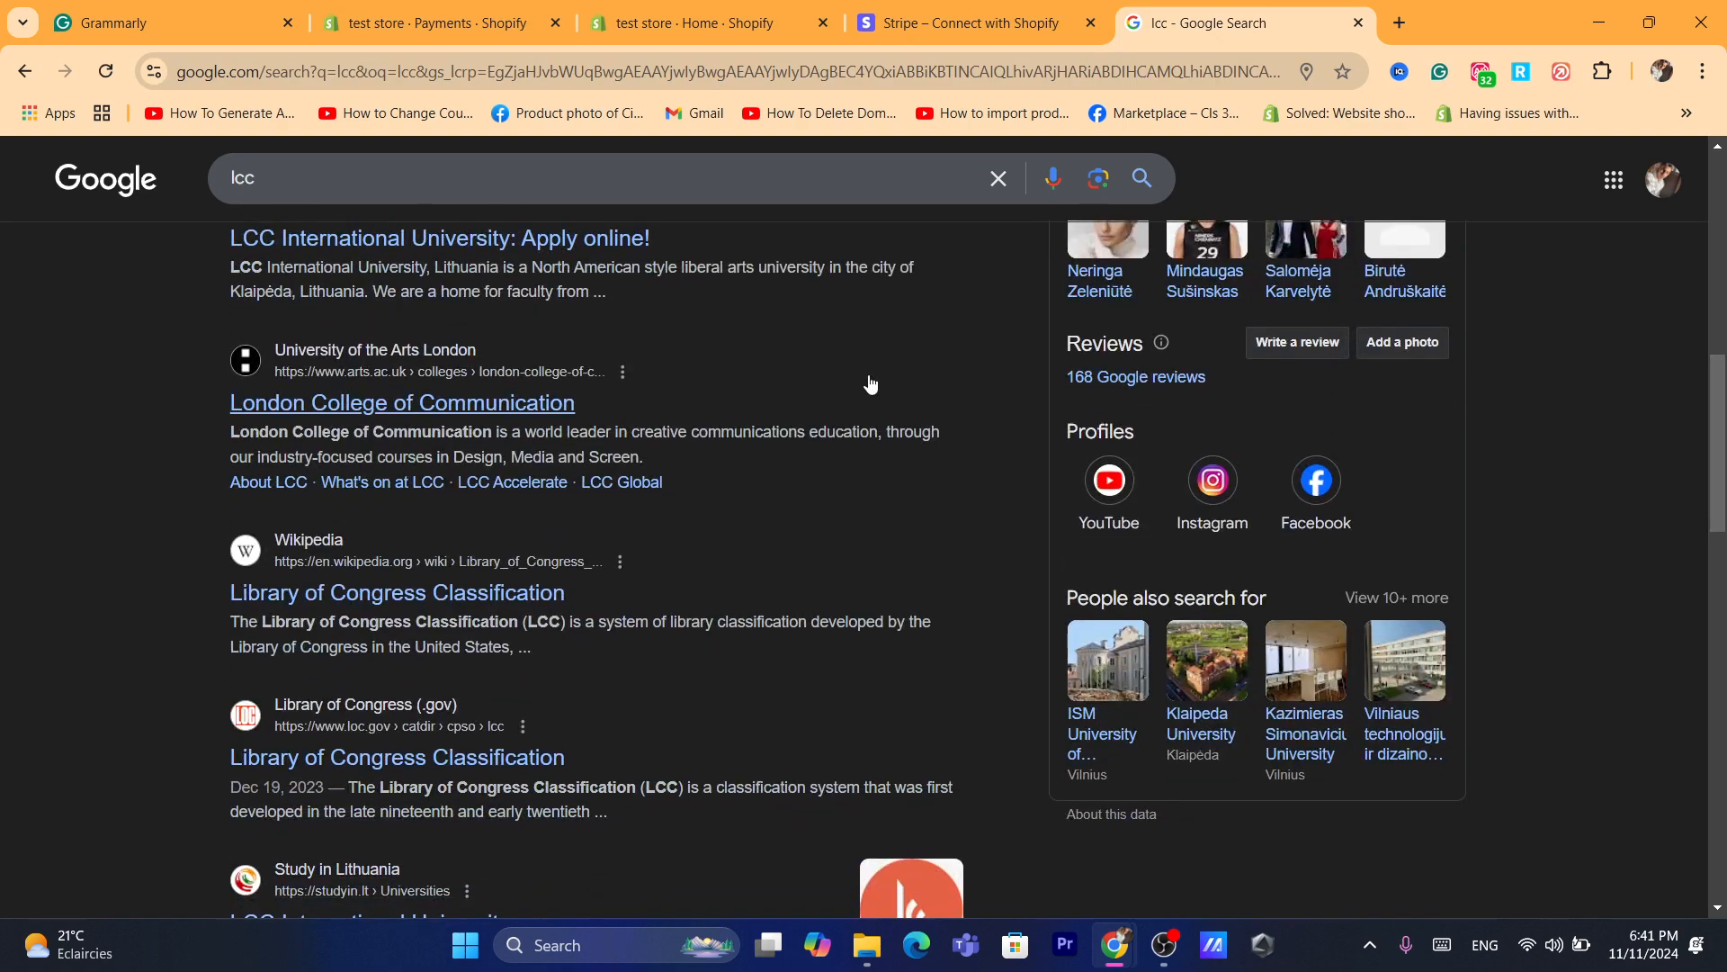
pyautogui.tripleClick(742, 444)
pyautogui.click(986, 12)
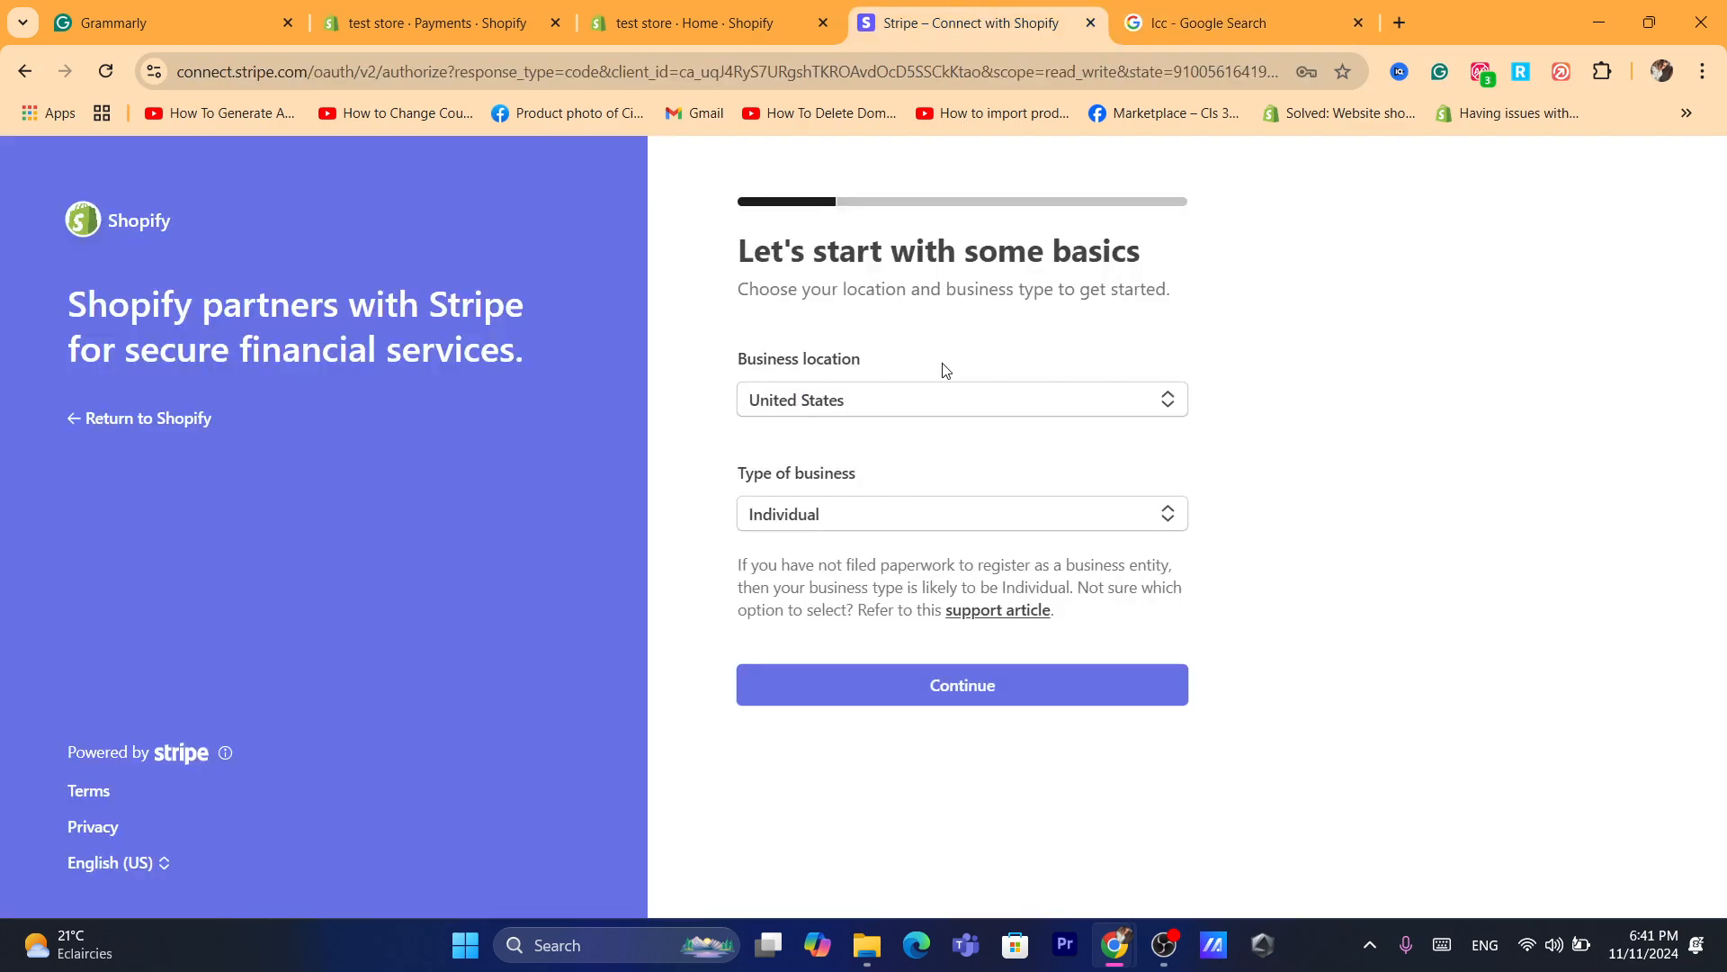
# Keep United States as business location, choose Individual as business type, and continue
pyautogui.click(832, 407)
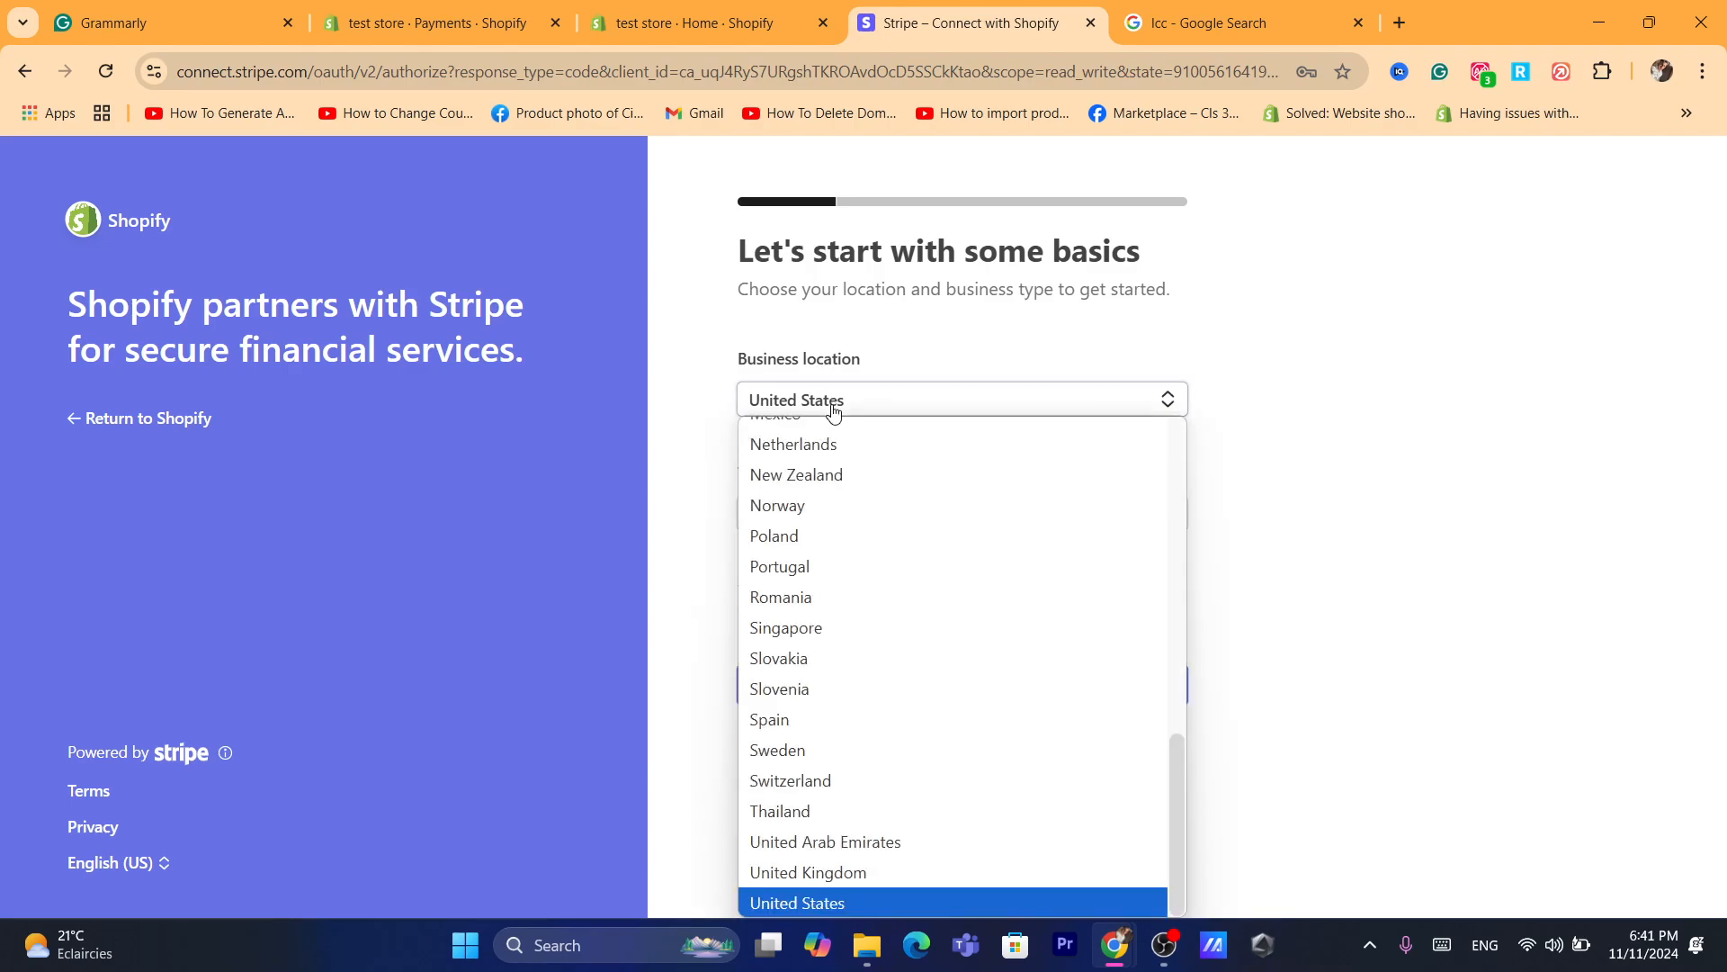
pyautogui.click(832, 409)
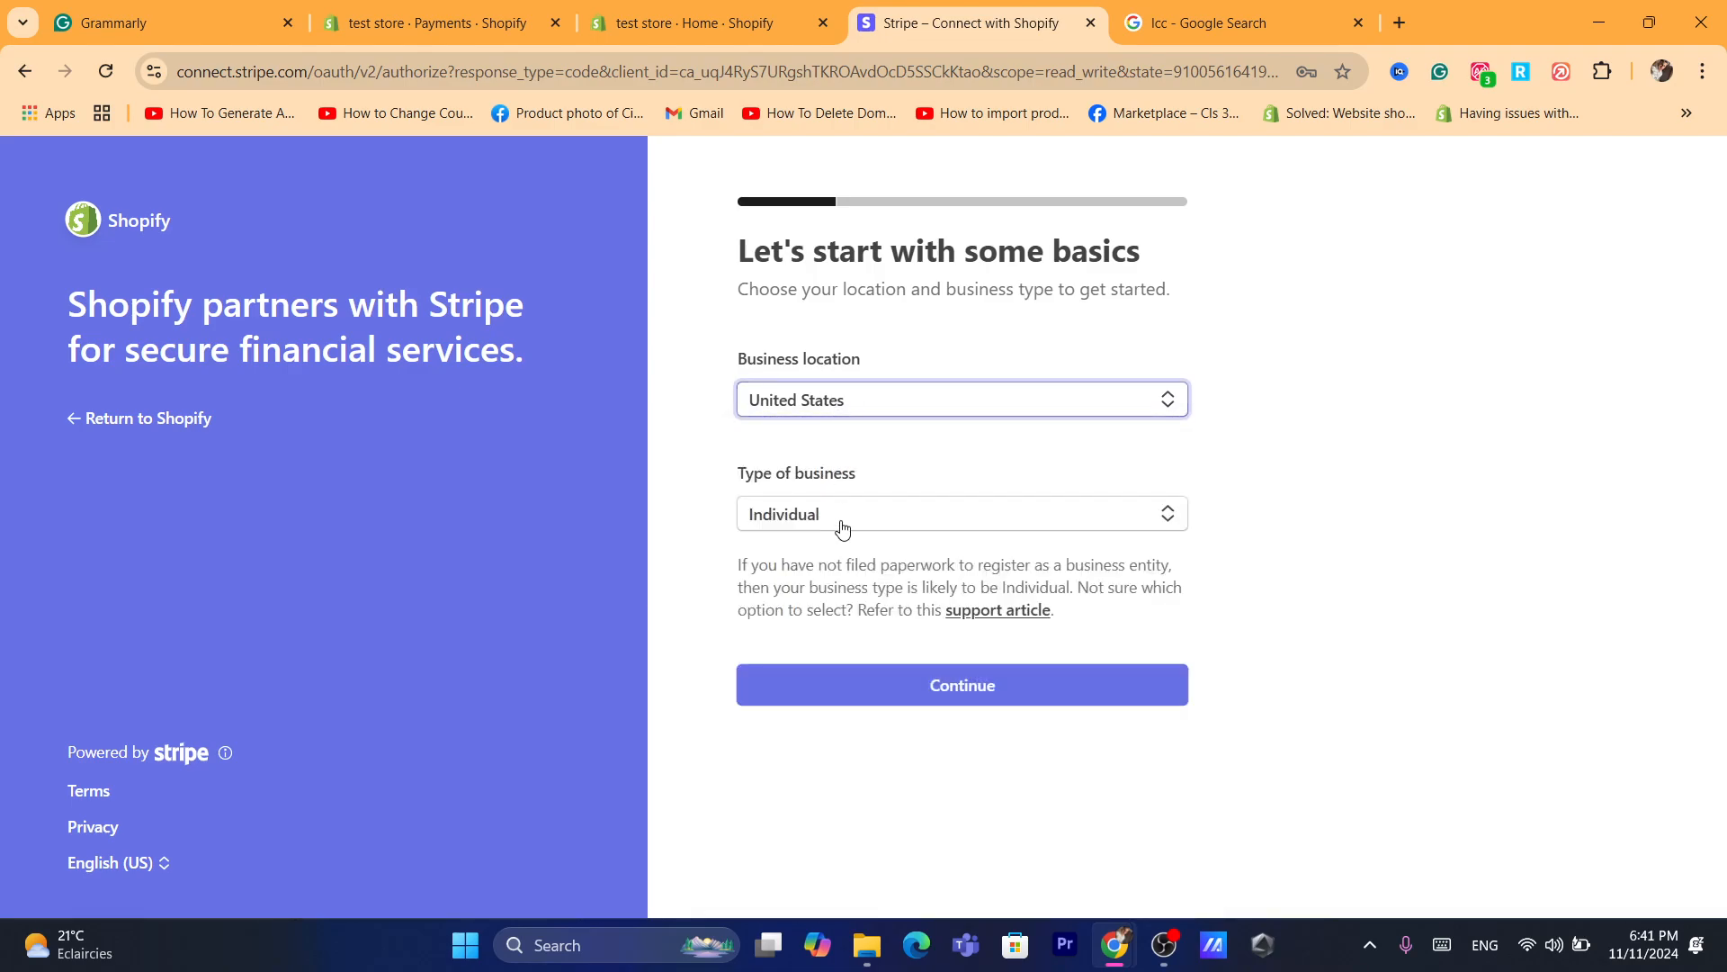
pyautogui.click(792, 516)
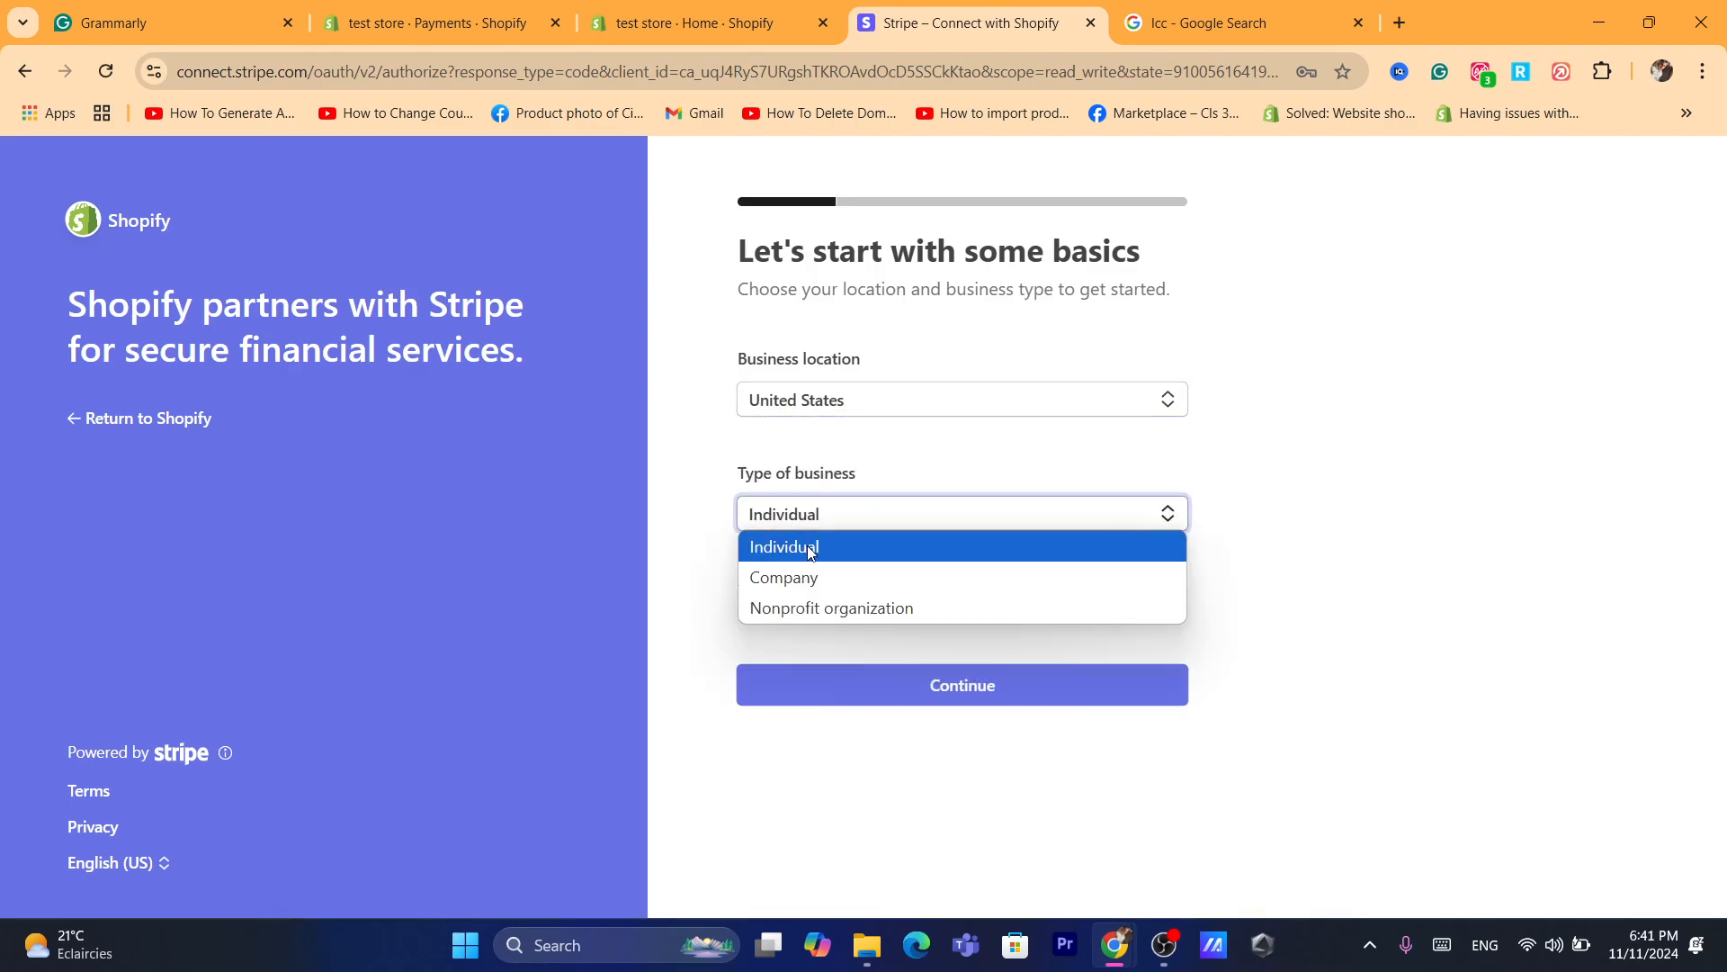
pyautogui.click(811, 550)
pyautogui.click(983, 694)
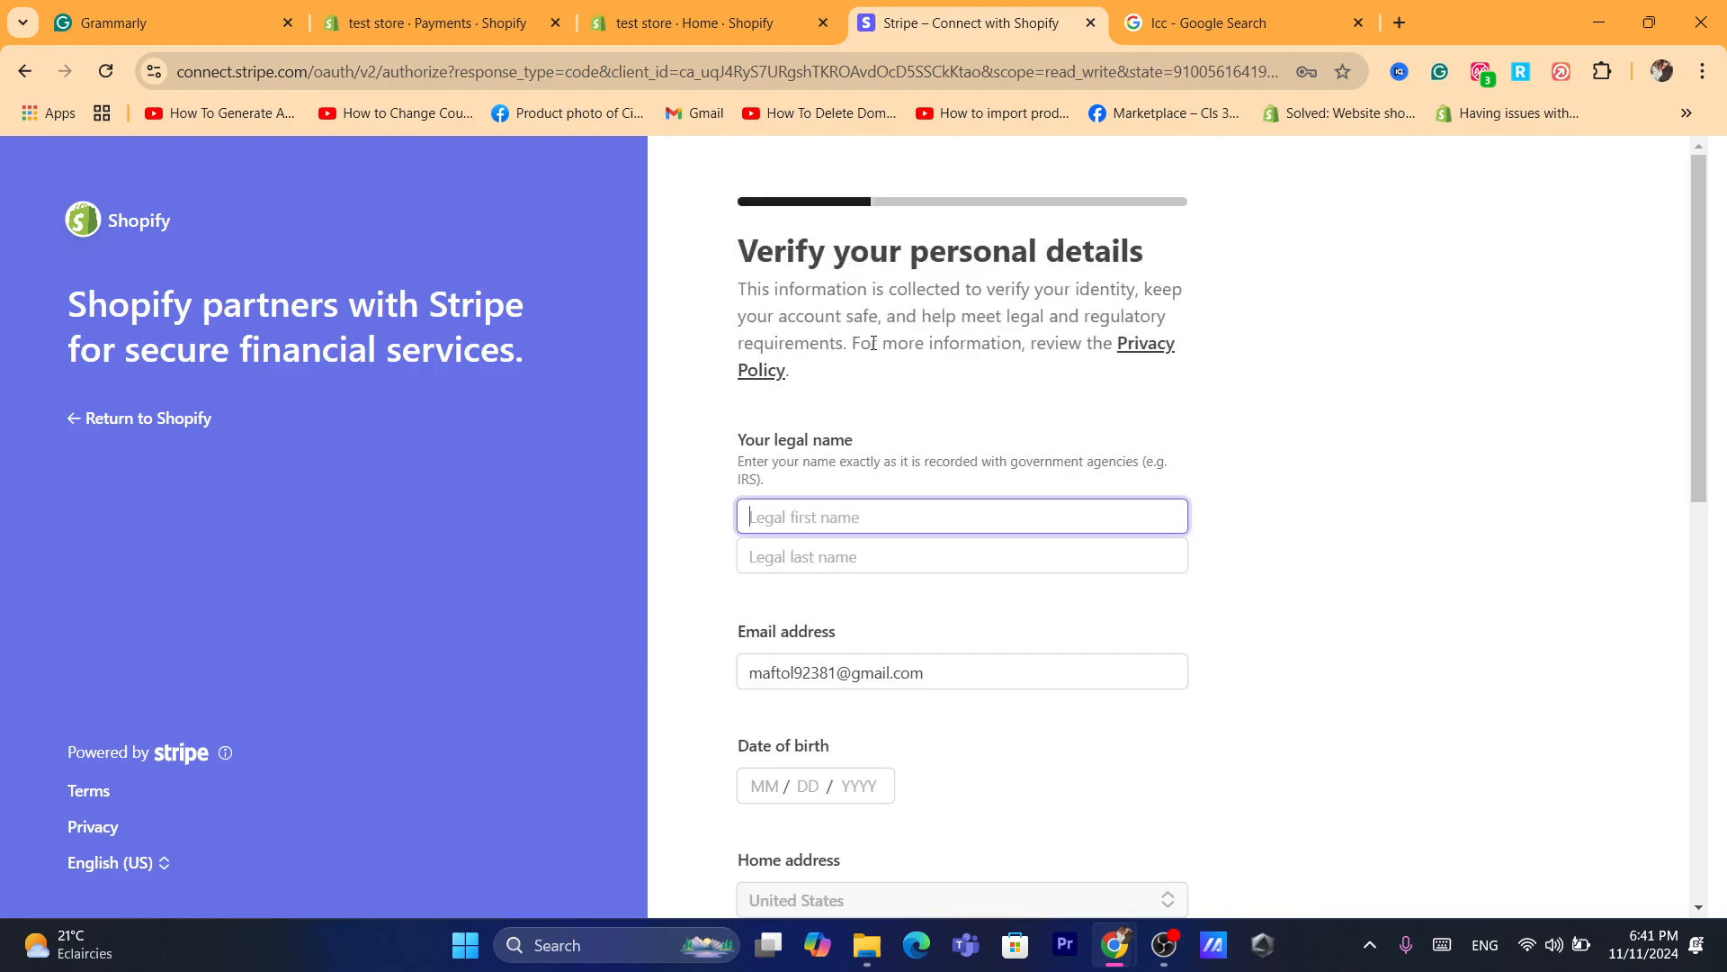
pyautogui.click(849, 514)
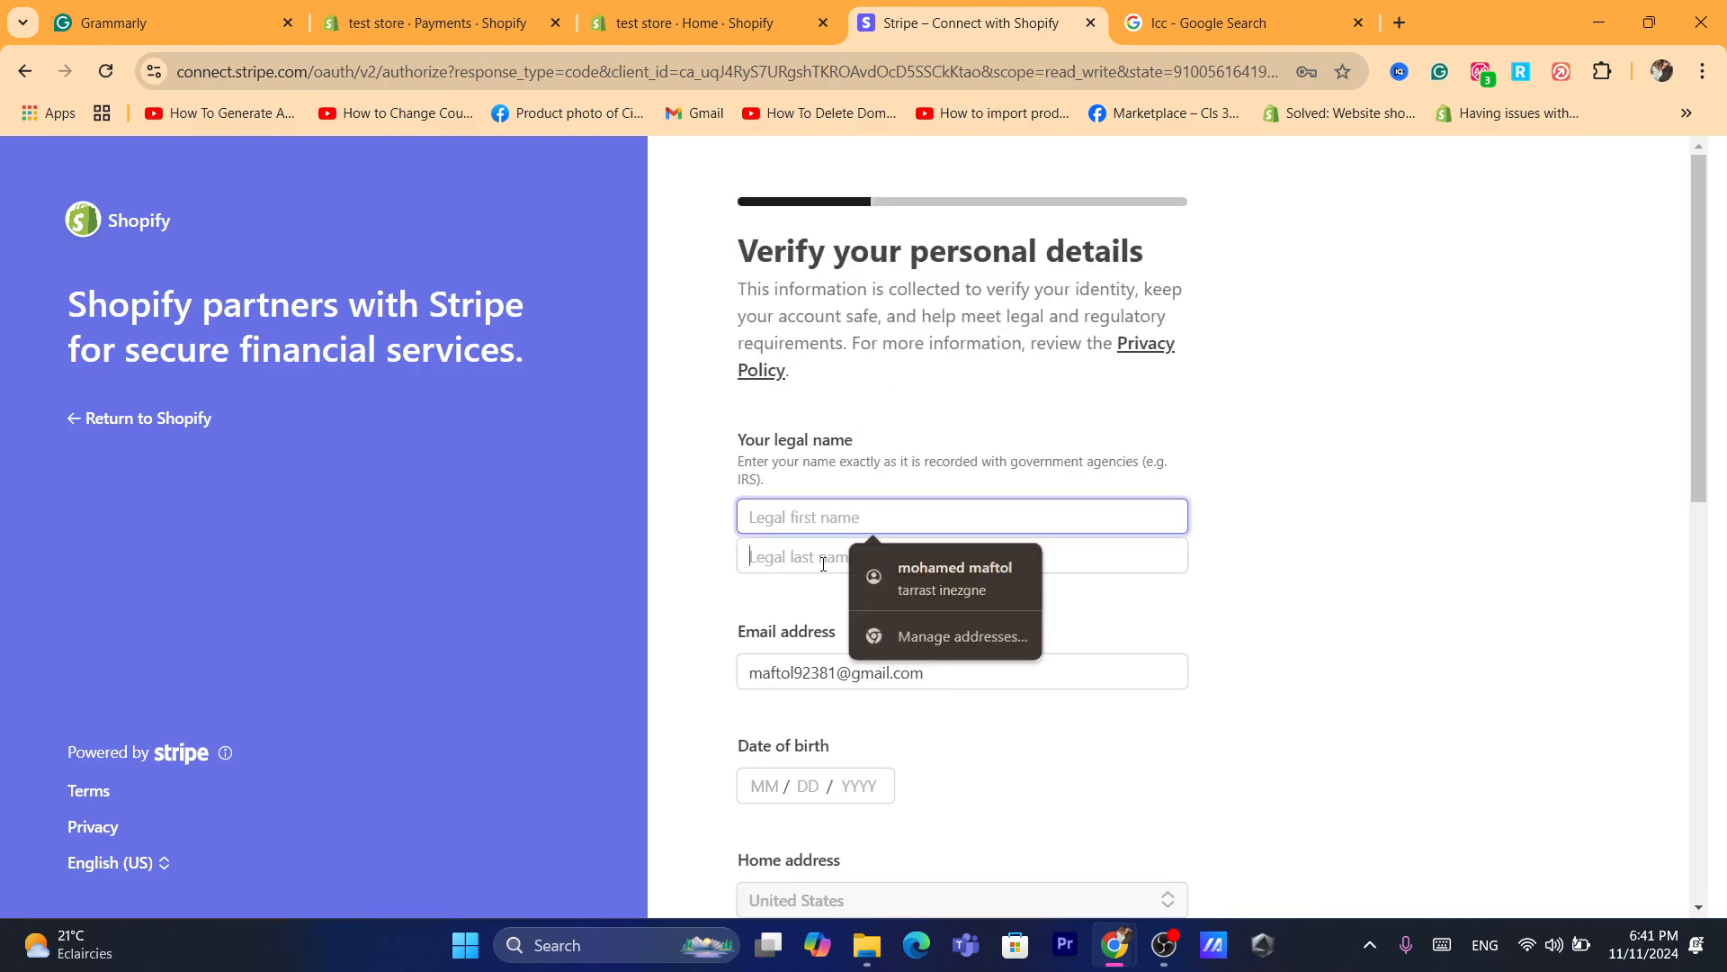
pyautogui.click(820, 555)
pyautogui.click(810, 523)
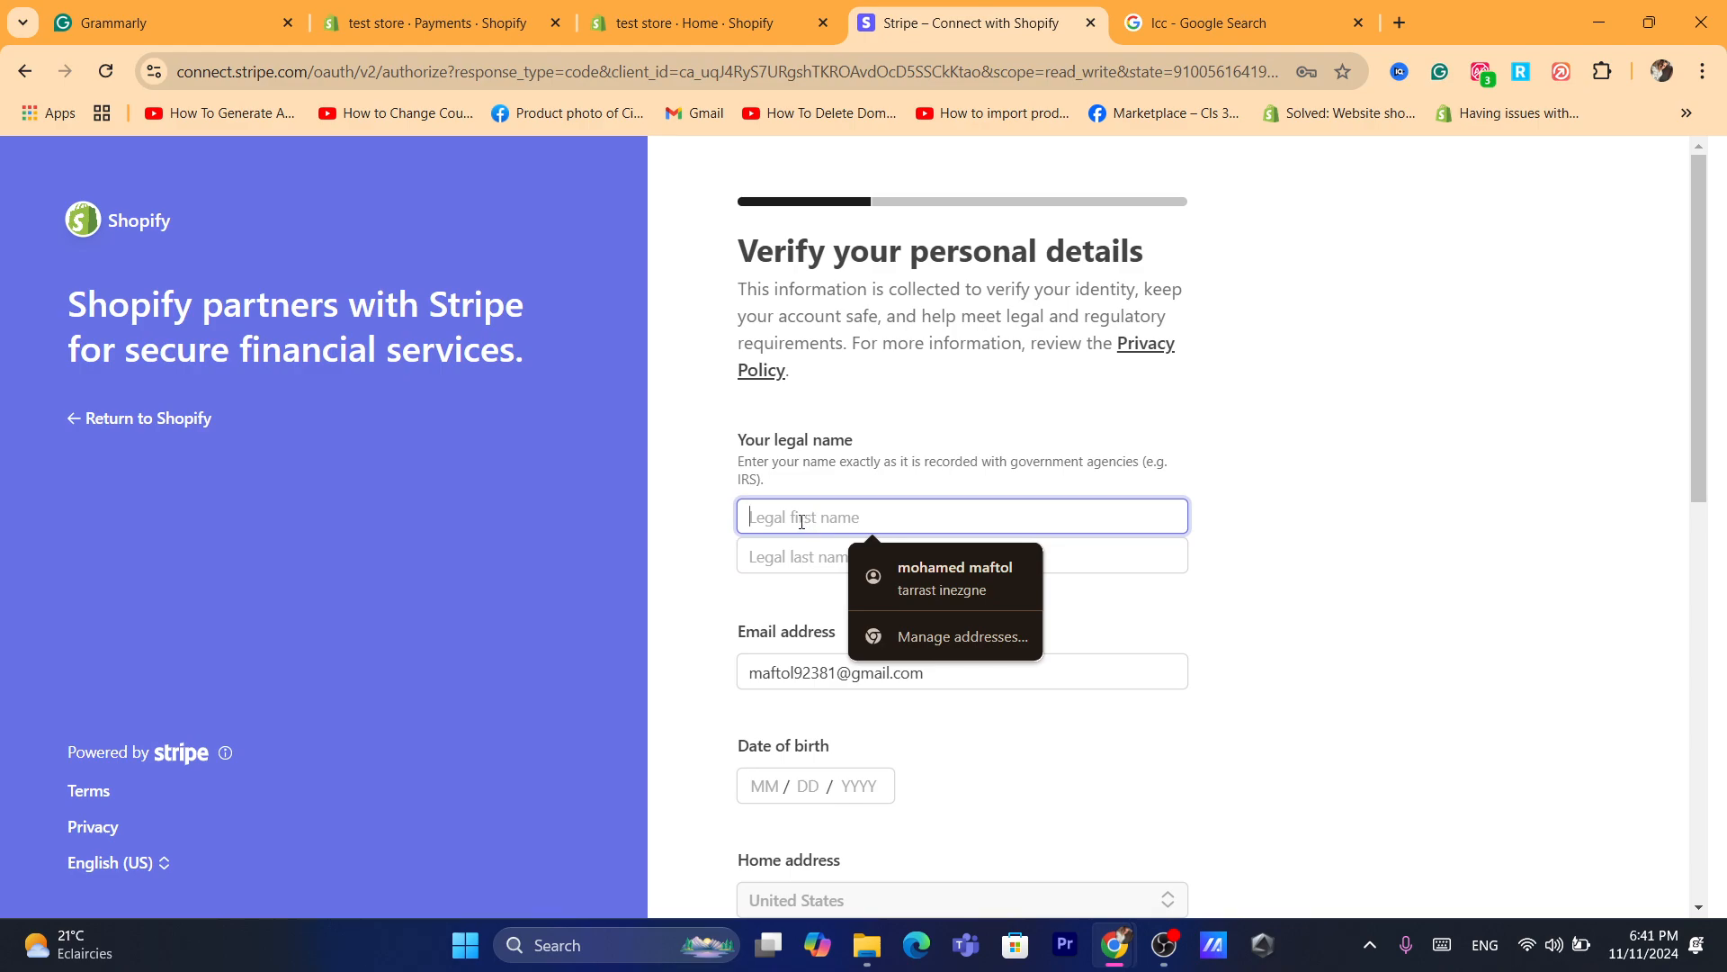
pyautogui.click(798, 548)
pyautogui.click(806, 515)
pyautogui.click(814, 552)
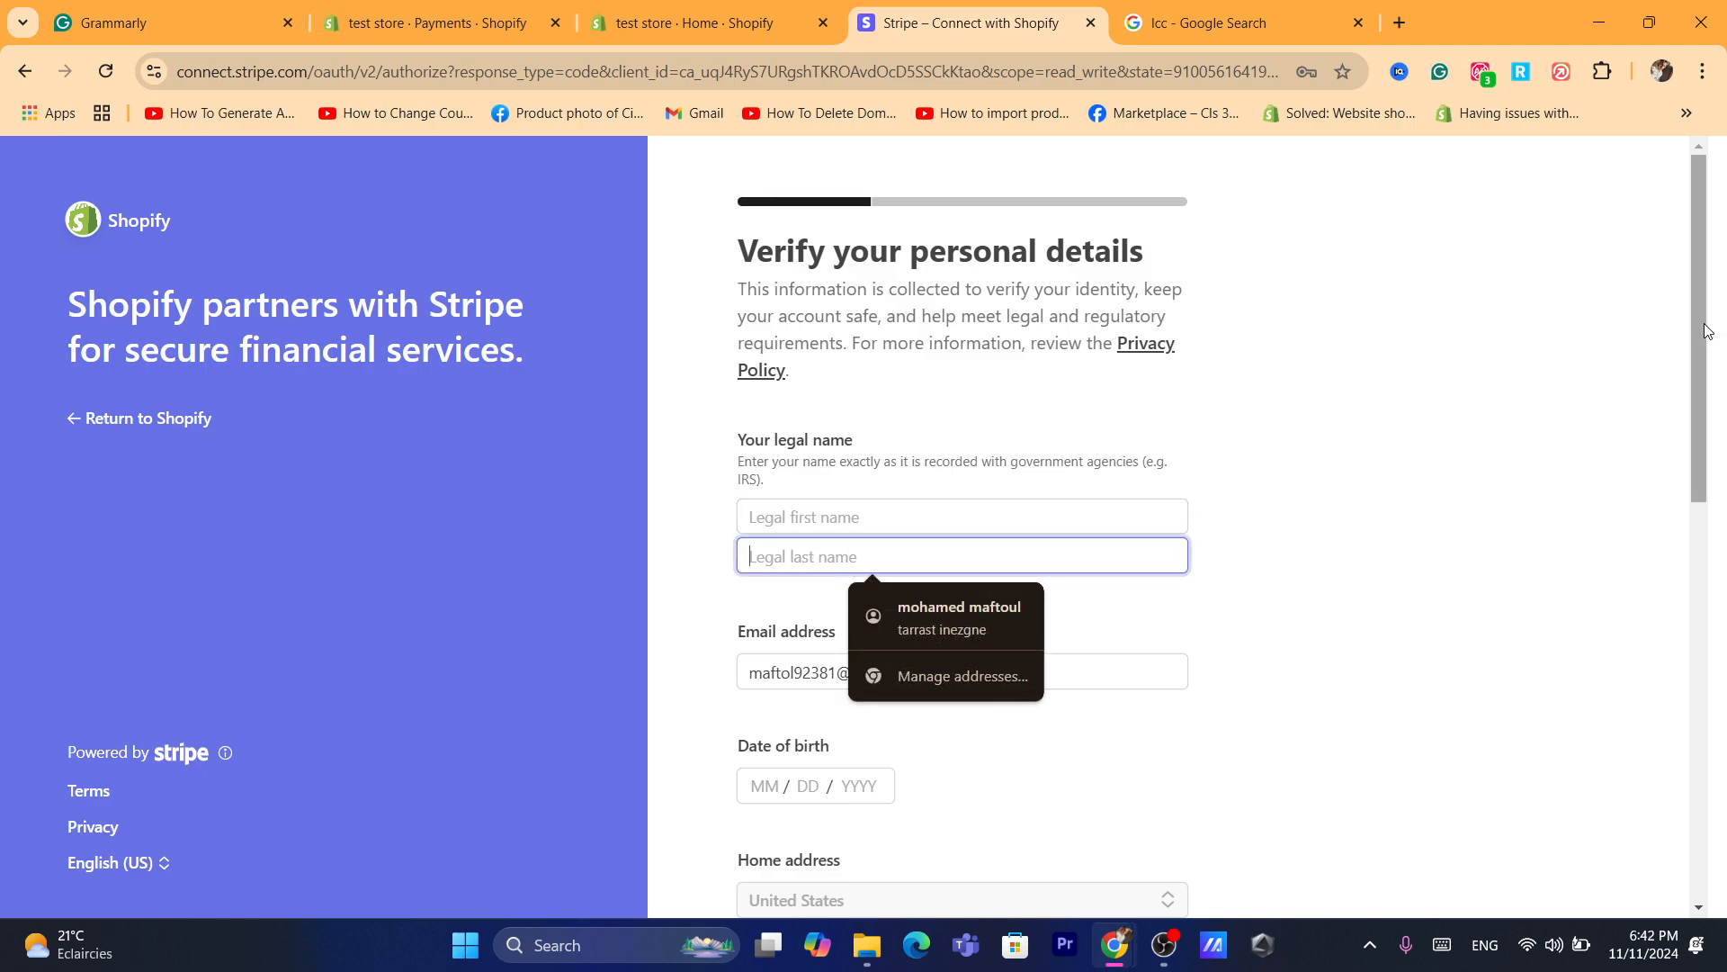
pyautogui.moveTo(1706, 333); pyautogui.dragTo(1706, 349)
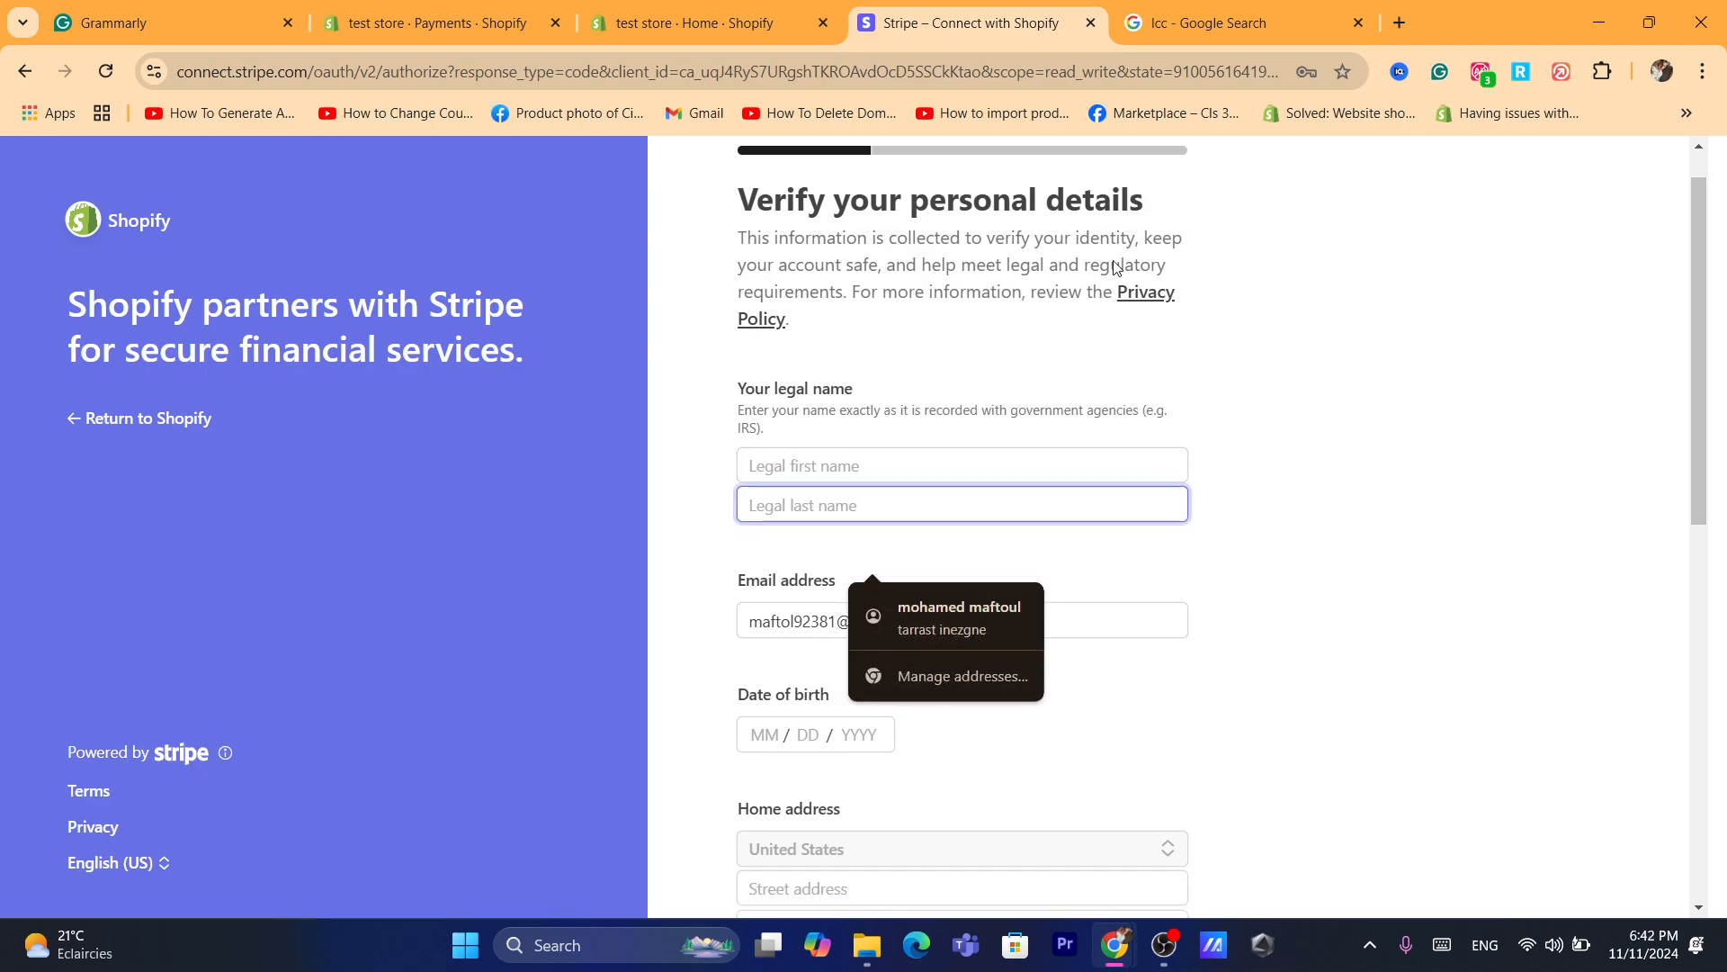
pyautogui.tripleClick(853, 232)
pyautogui.click(756, 238)
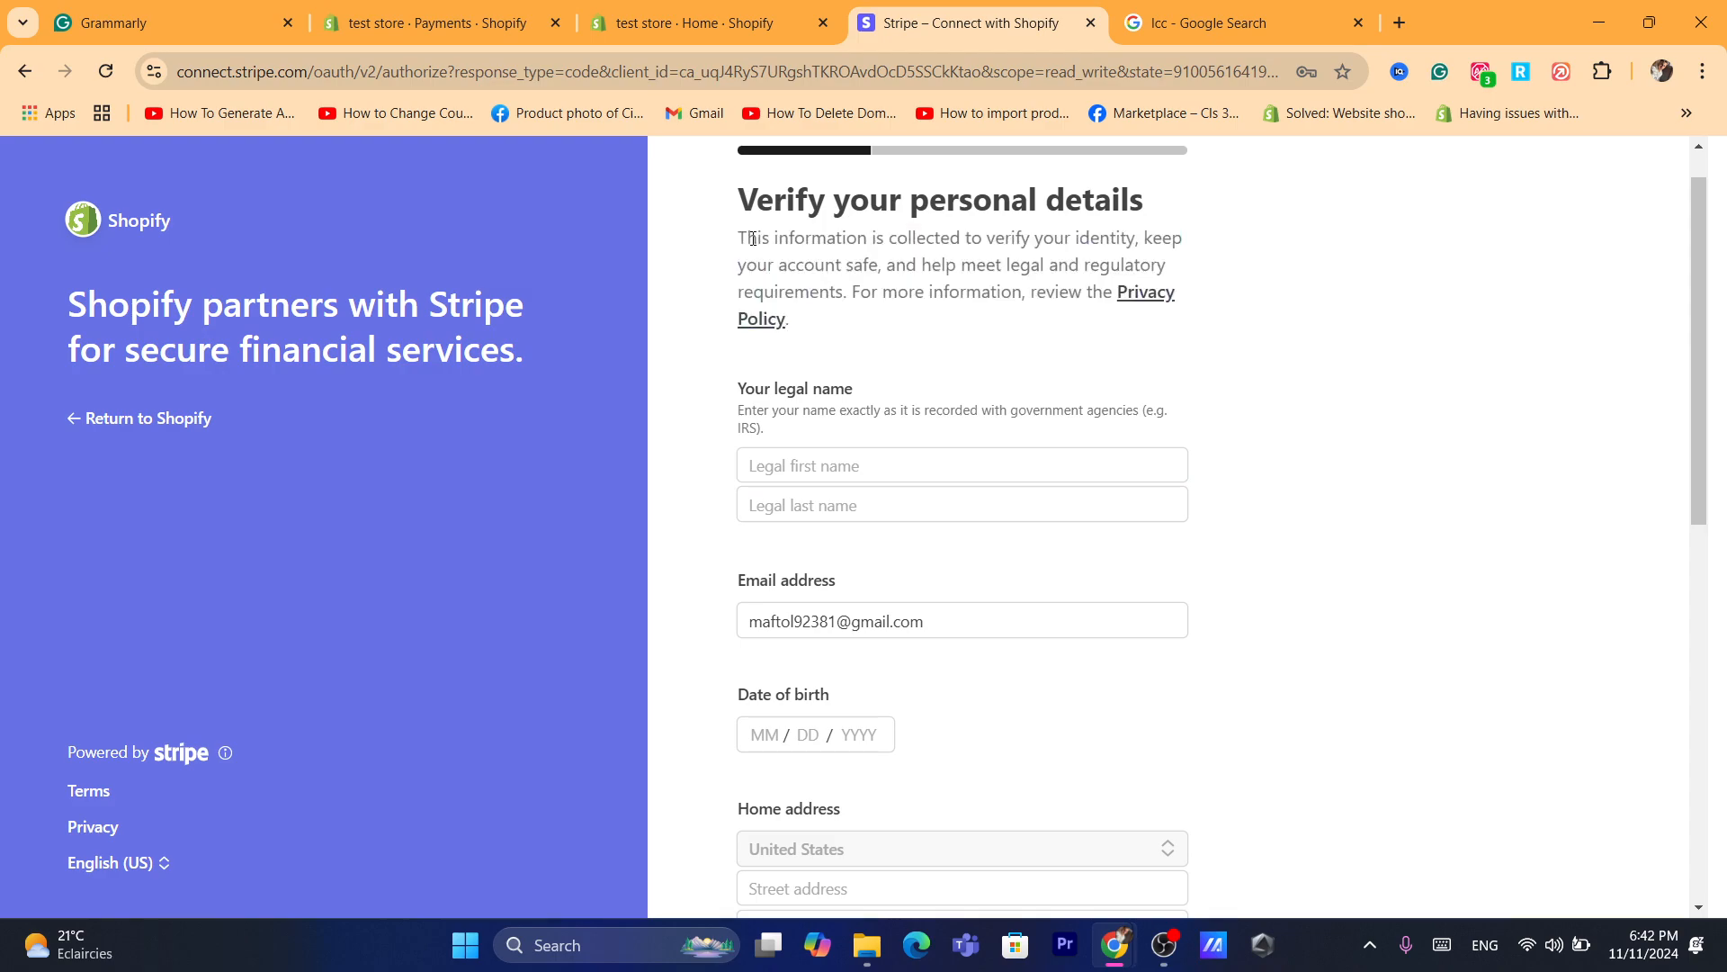
pyautogui.moveTo(747, 239); pyautogui.dragTo(850, 297)
pyautogui.click(858, 297)
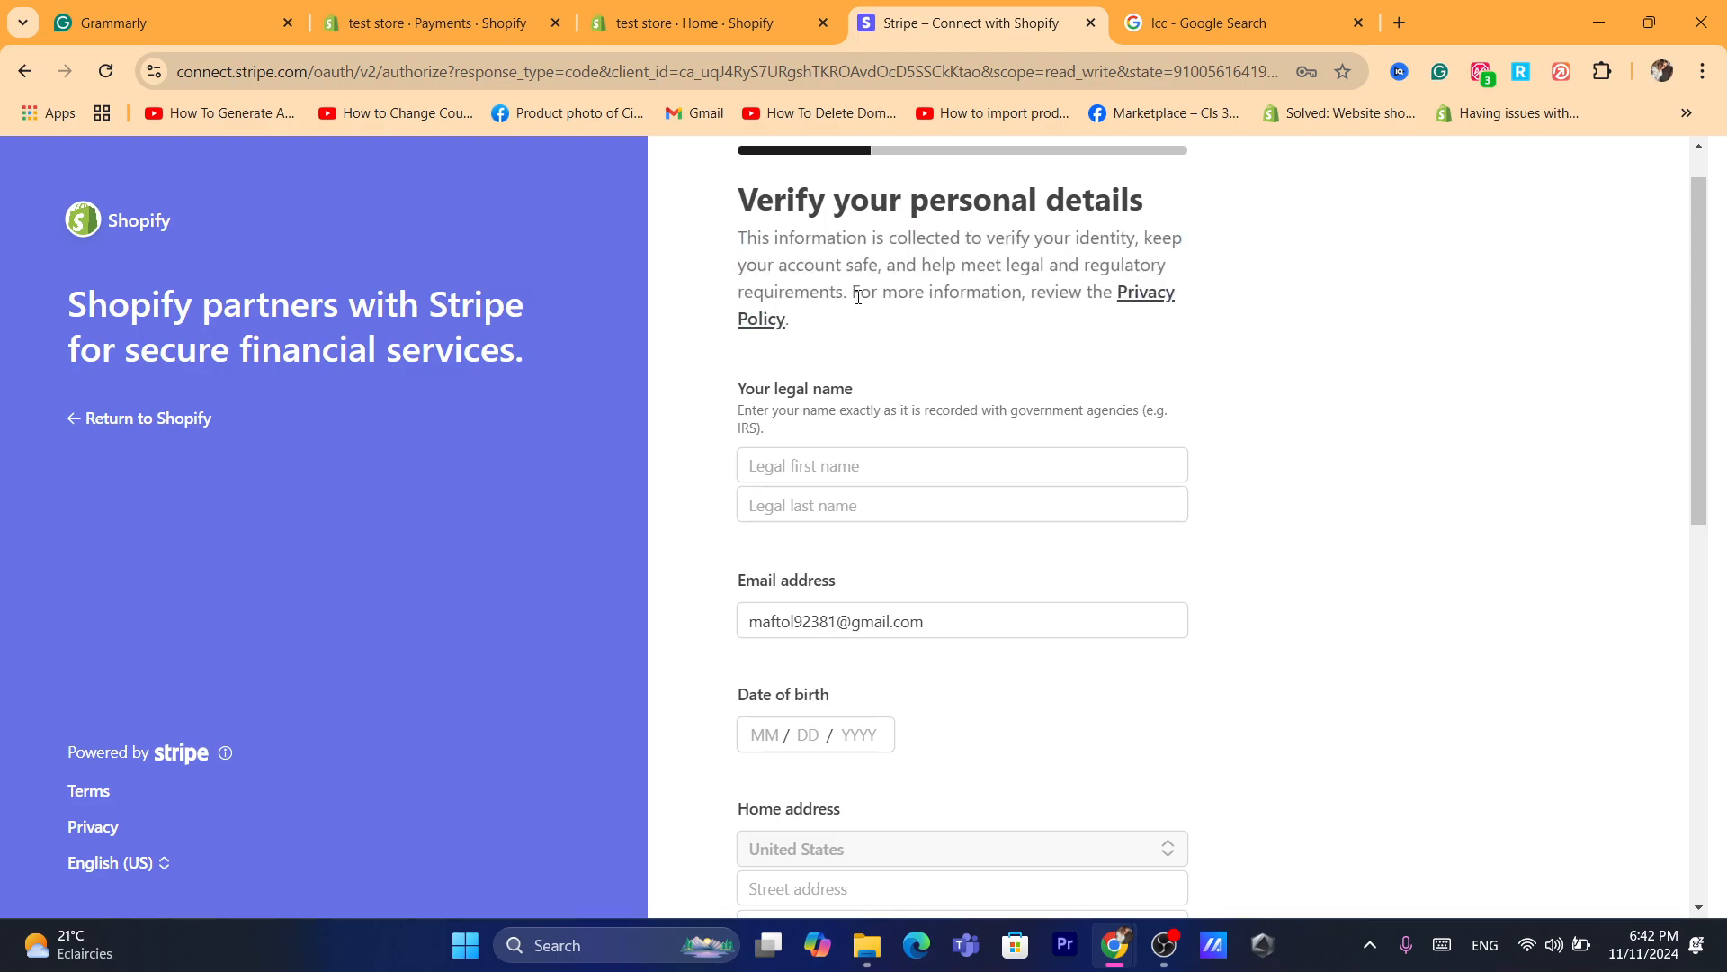
pyautogui.click(928, 464)
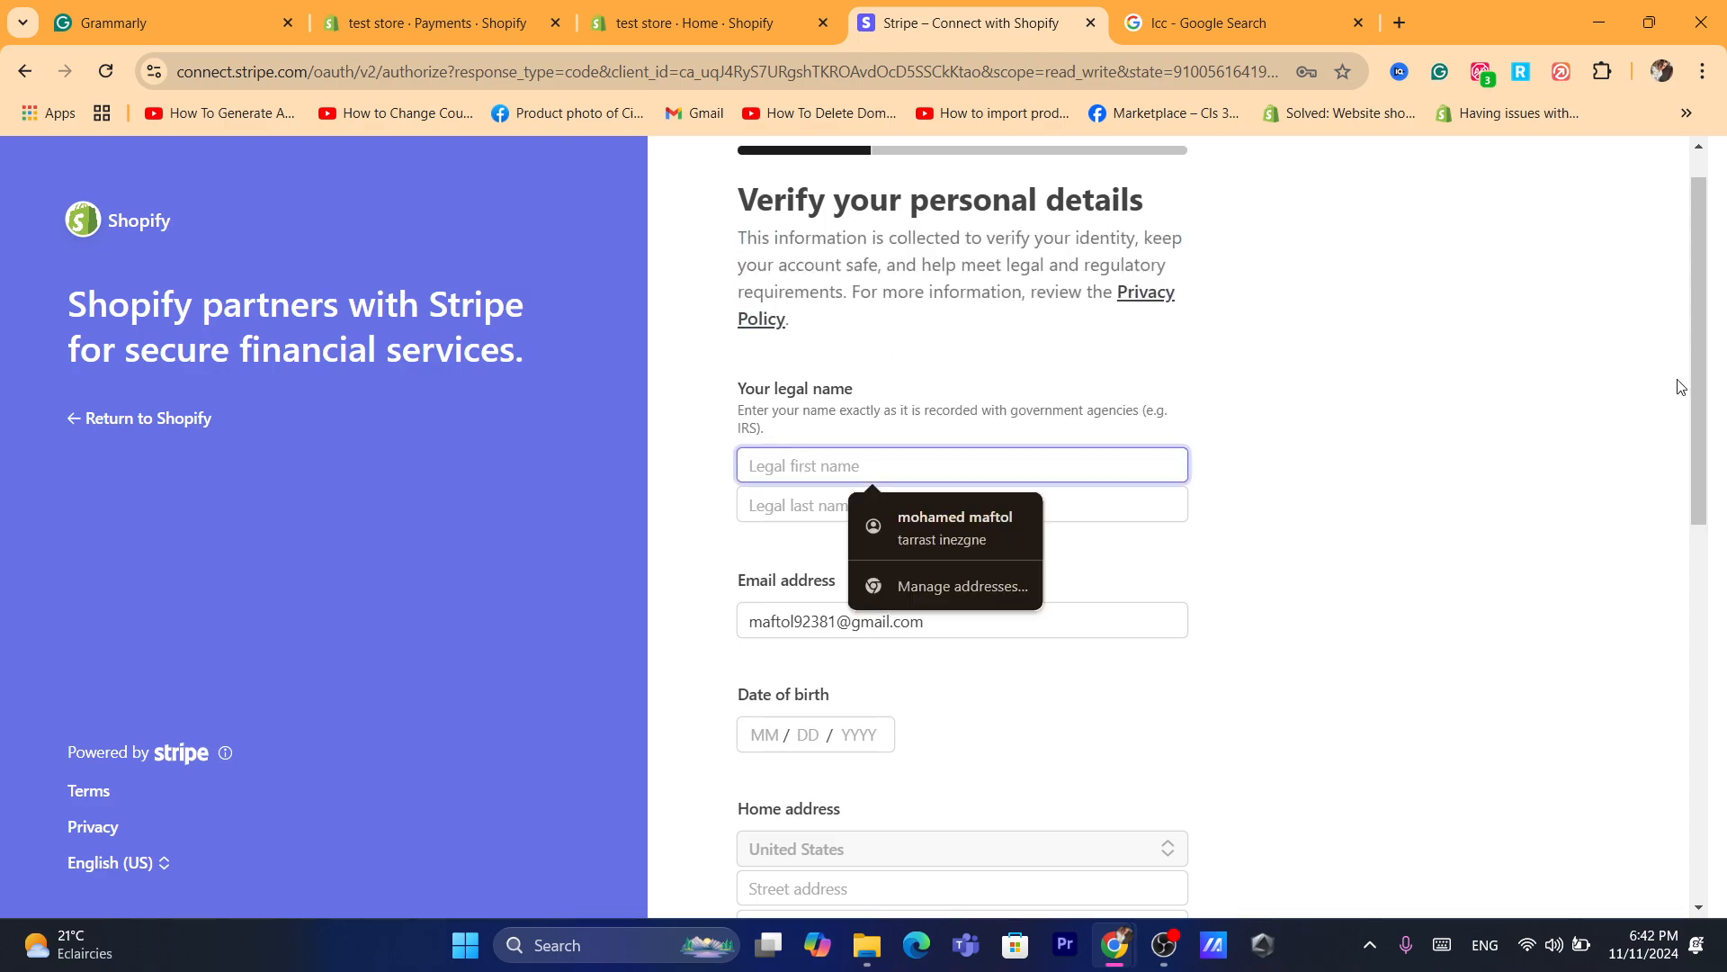
pyautogui.scroll(-1, 1699, 405)
pyautogui.click(910, 385)
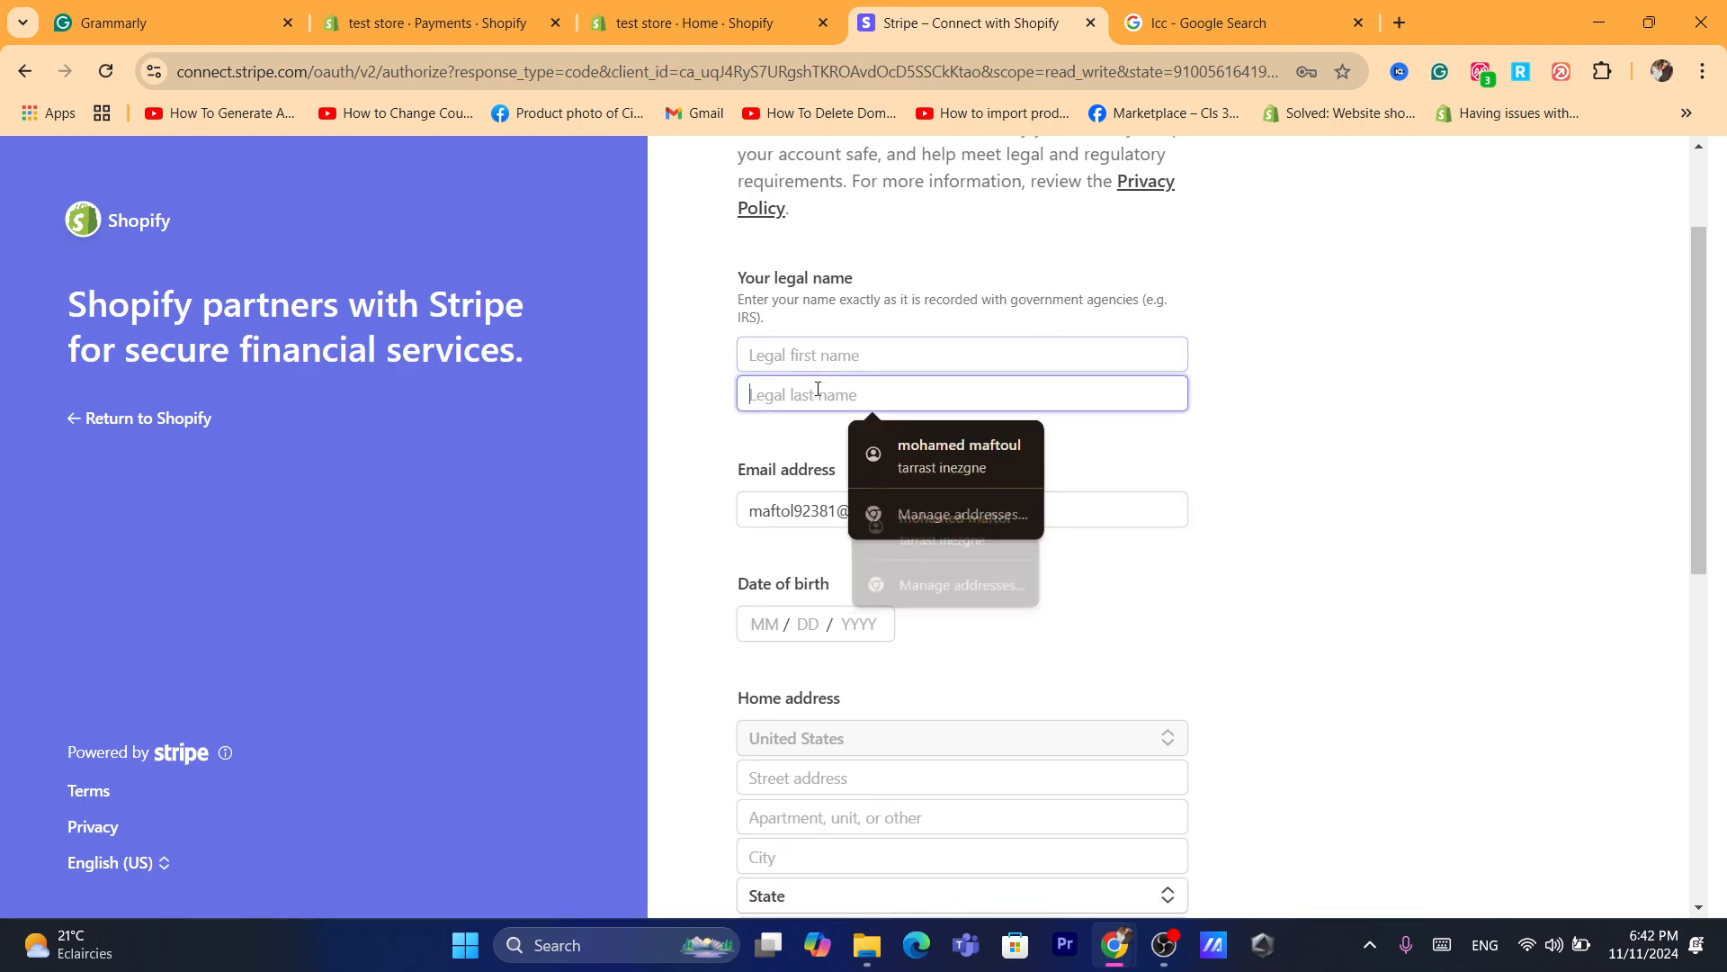
pyautogui.click(815, 461)
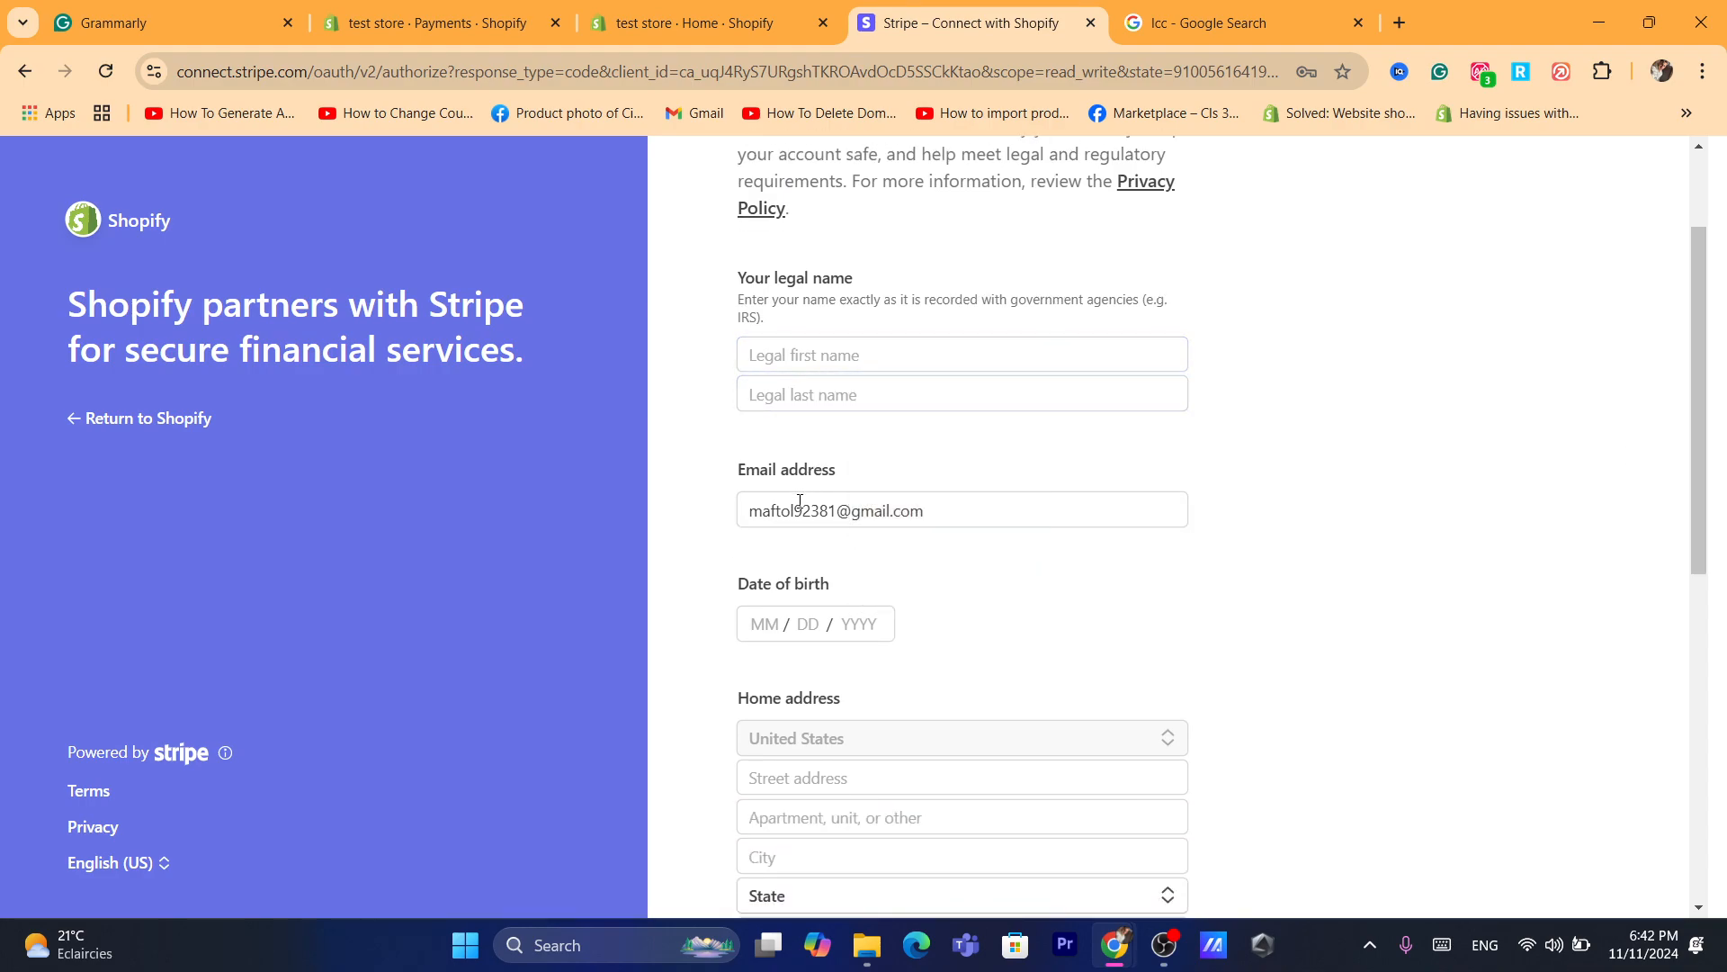
pyautogui.tripleClick(775, 482)
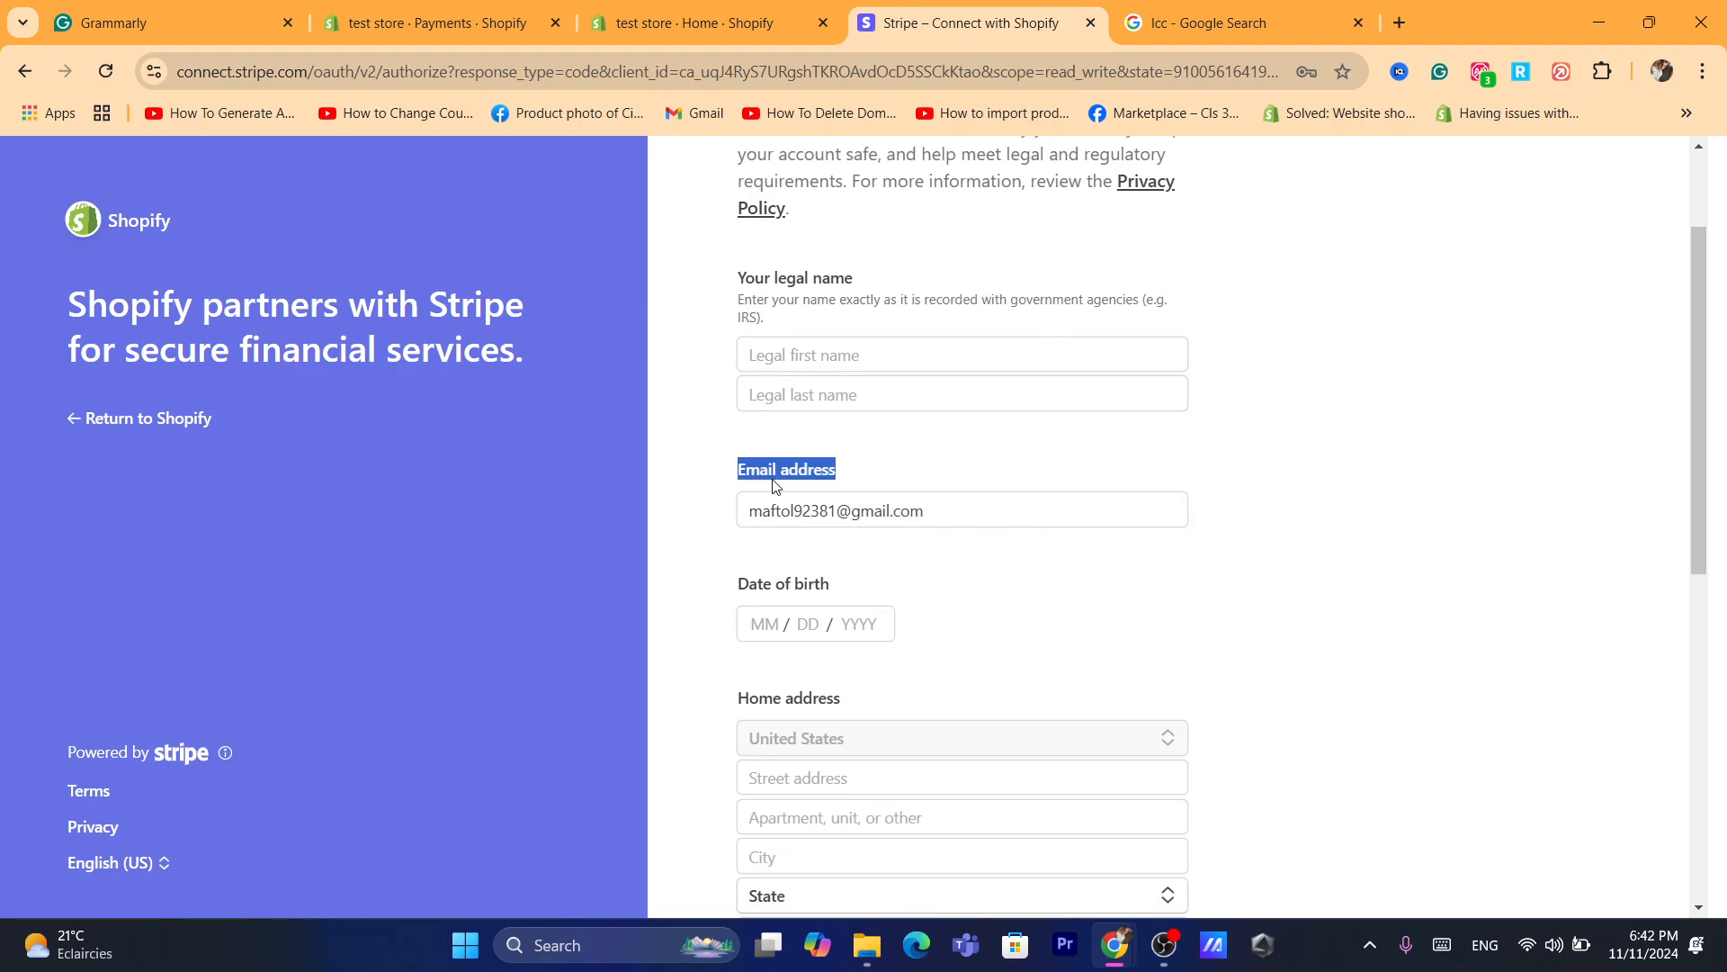
pyautogui.tripleClick(824, 505)
pyautogui.click(1287, 553)
pyautogui.scroll(-3, 1683, 495)
pyautogui.click(771, 375)
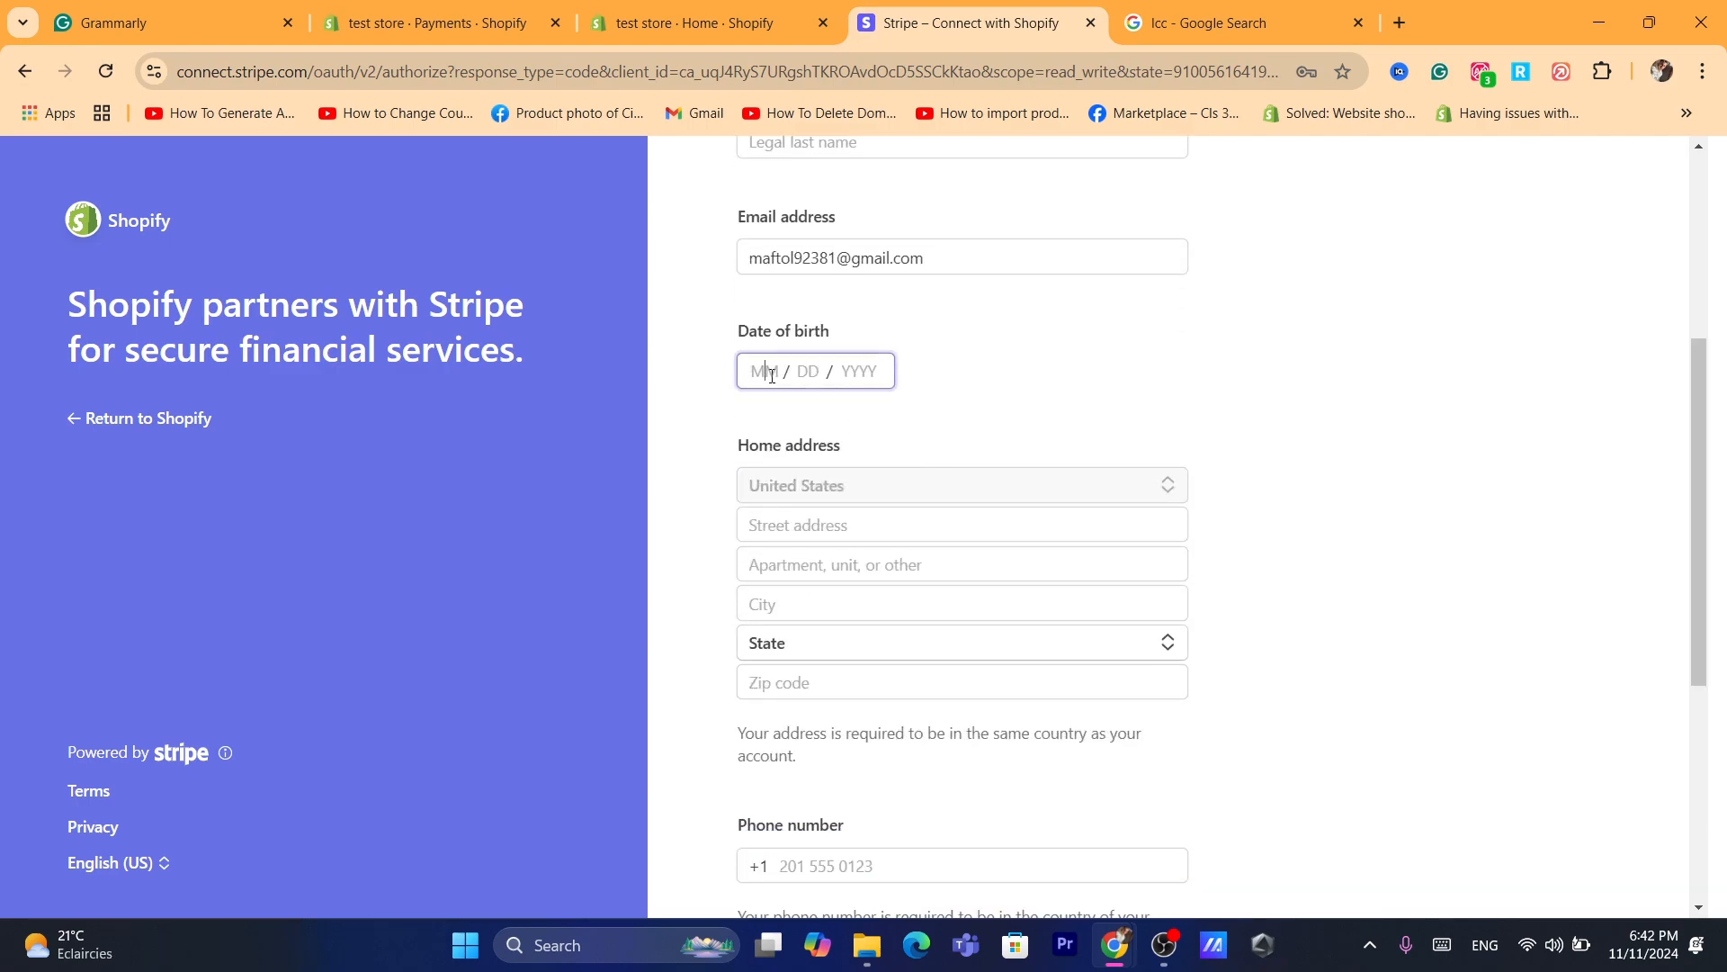
pyautogui.click(851, 525)
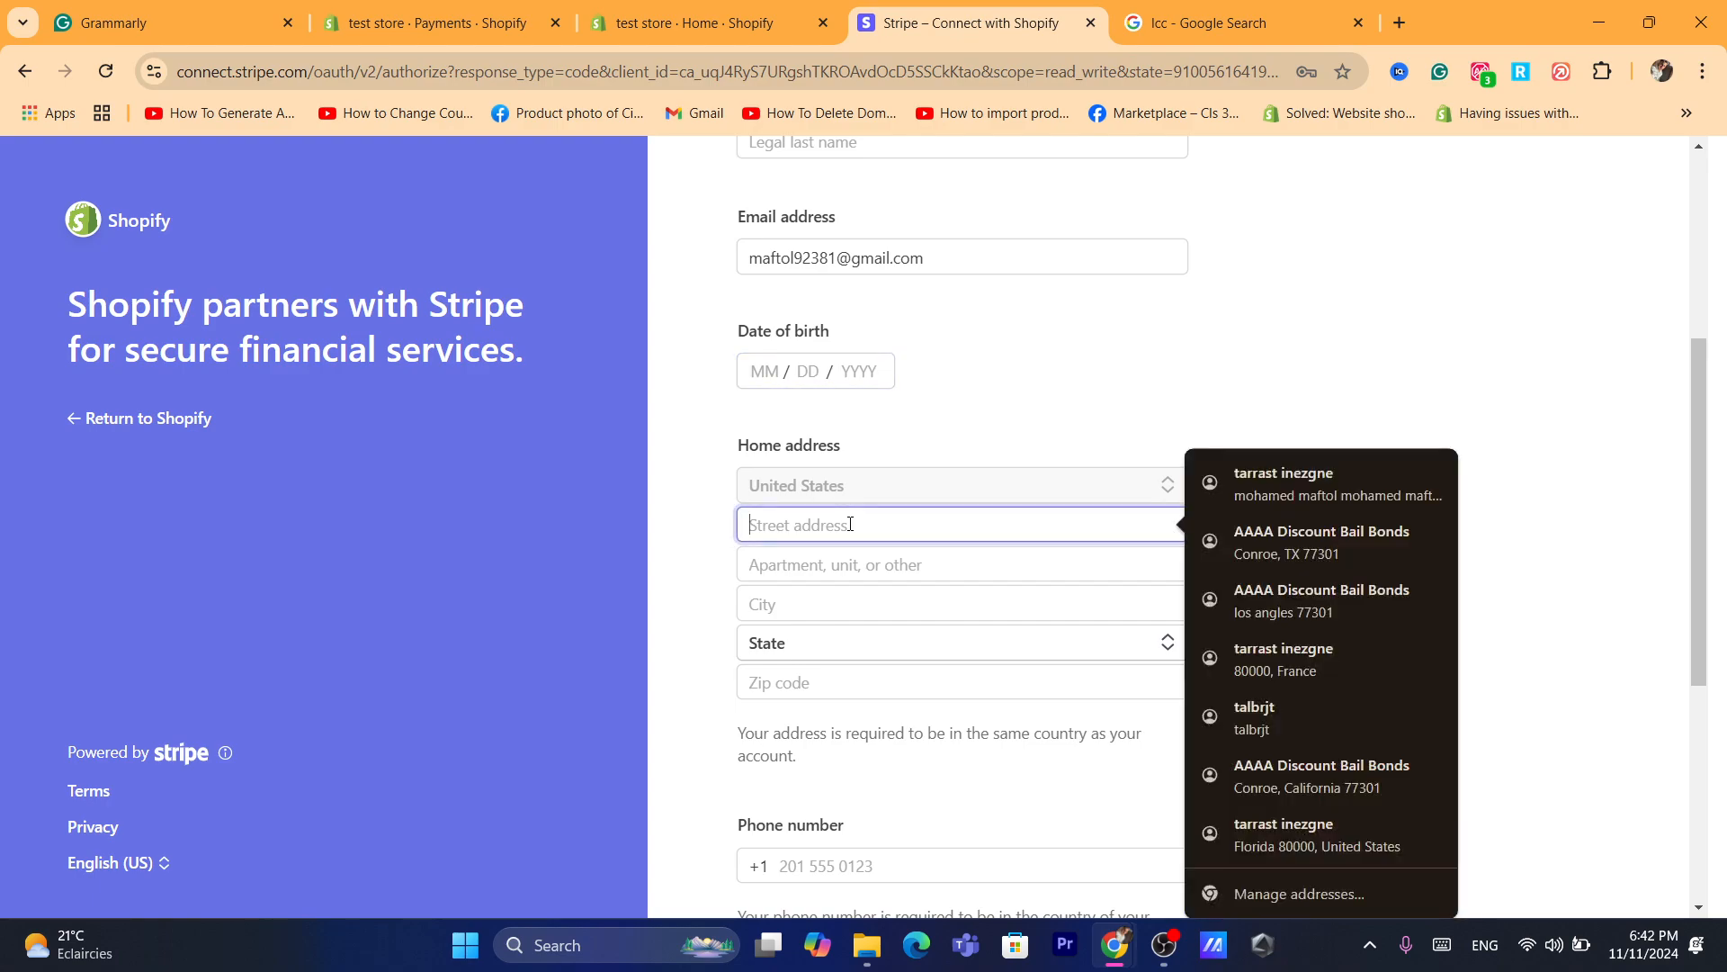
pyautogui.click(807, 487)
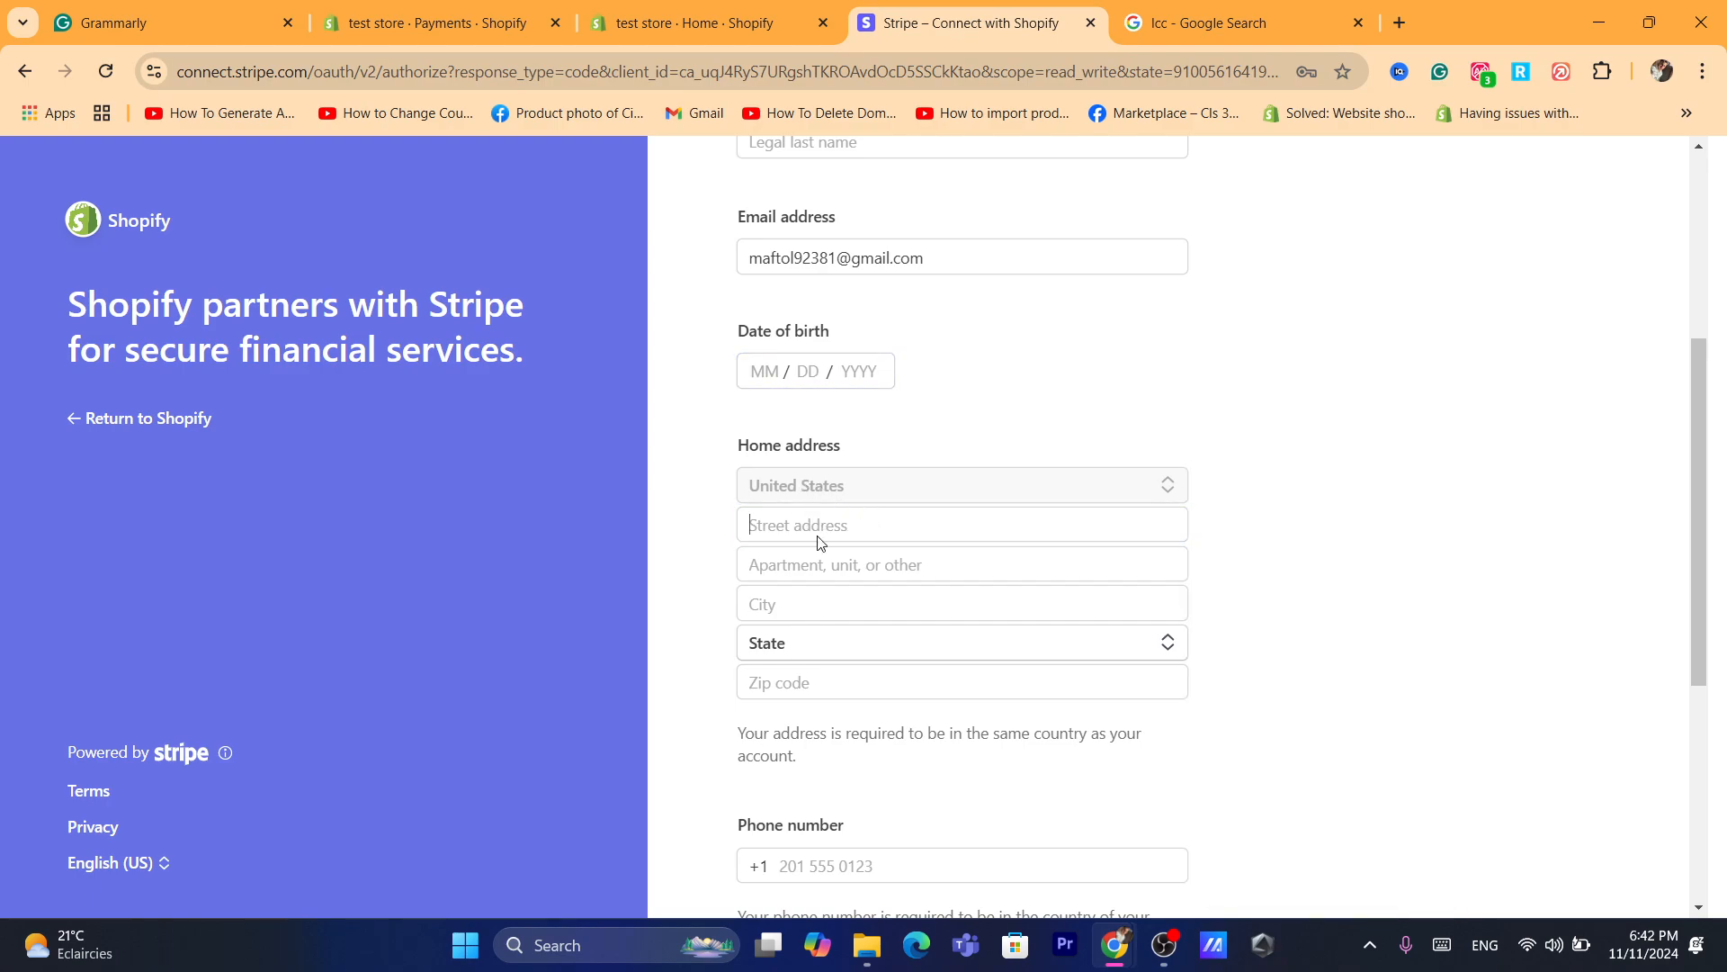
pyautogui.click(780, 514)
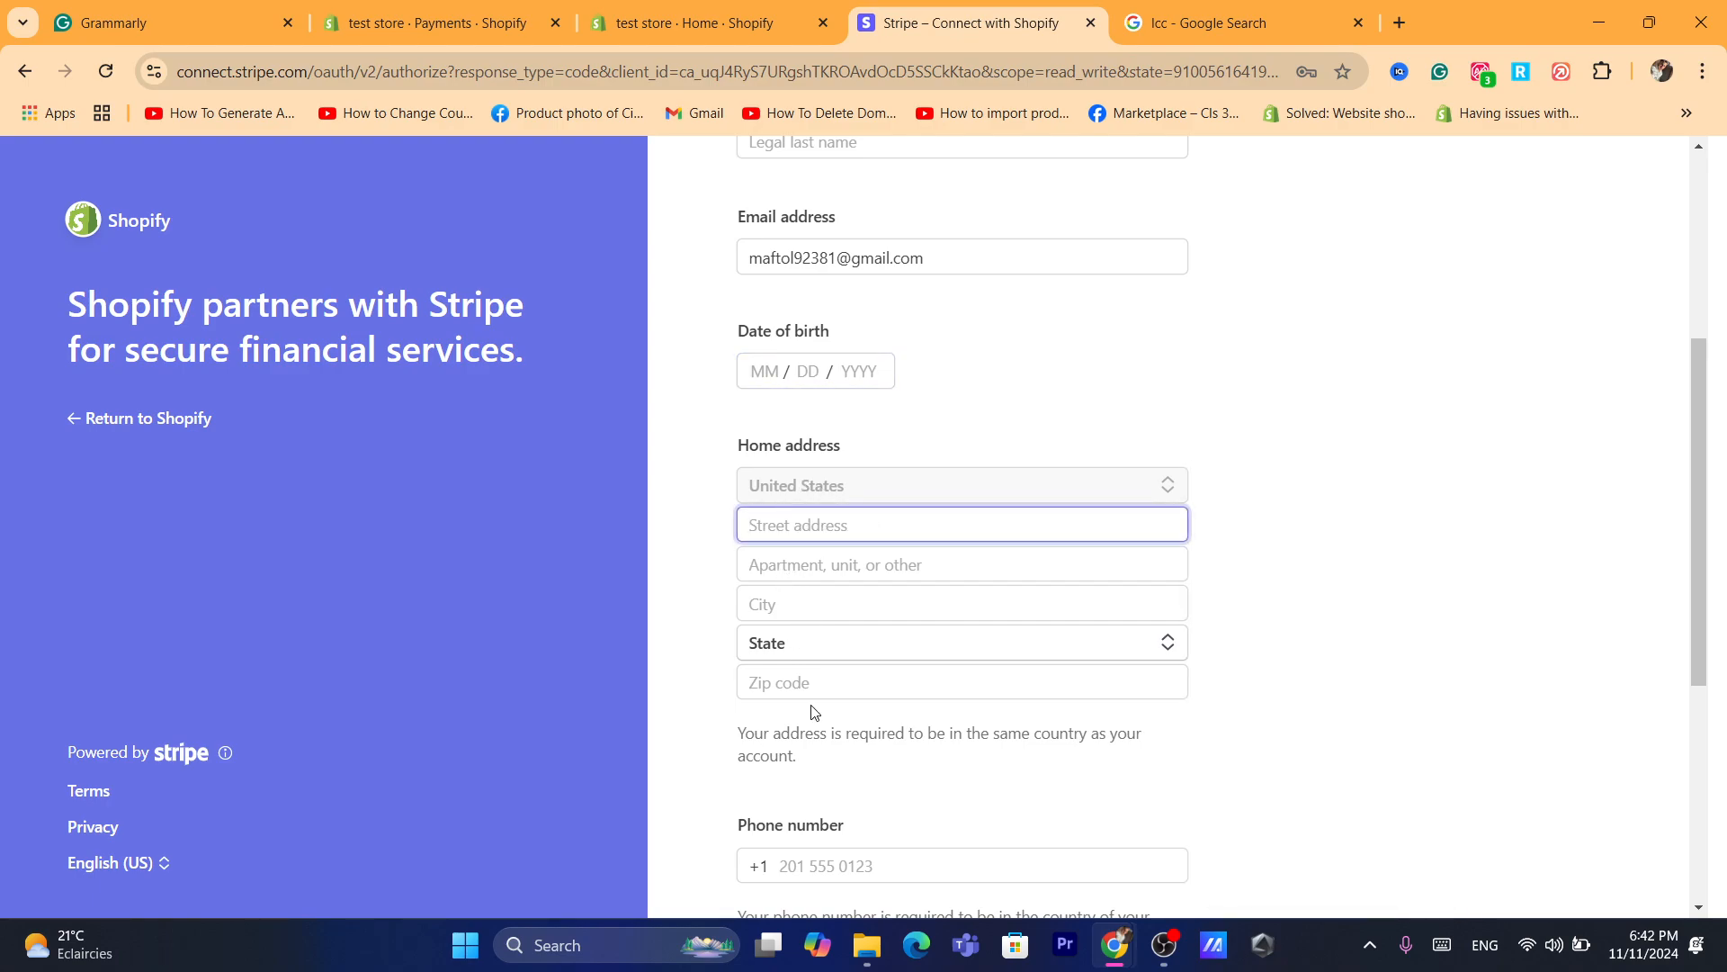
pyautogui.moveTo(1698, 487); pyautogui.dragTo(1718, 596)
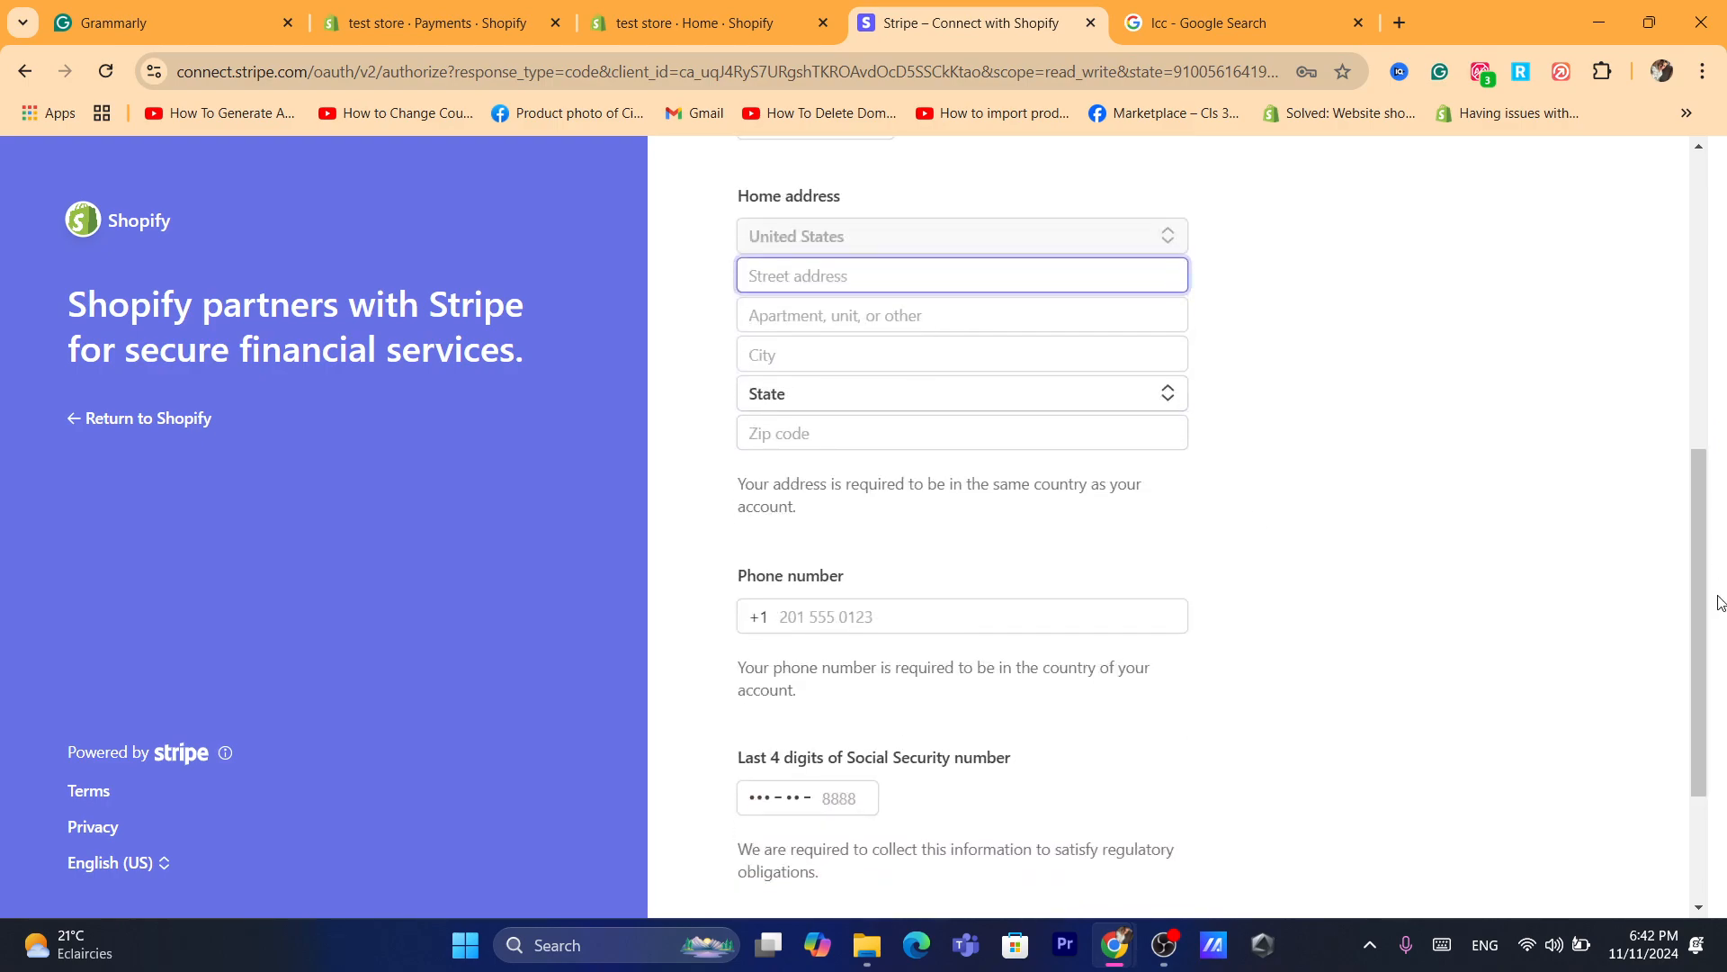
pyautogui.click(803, 320)
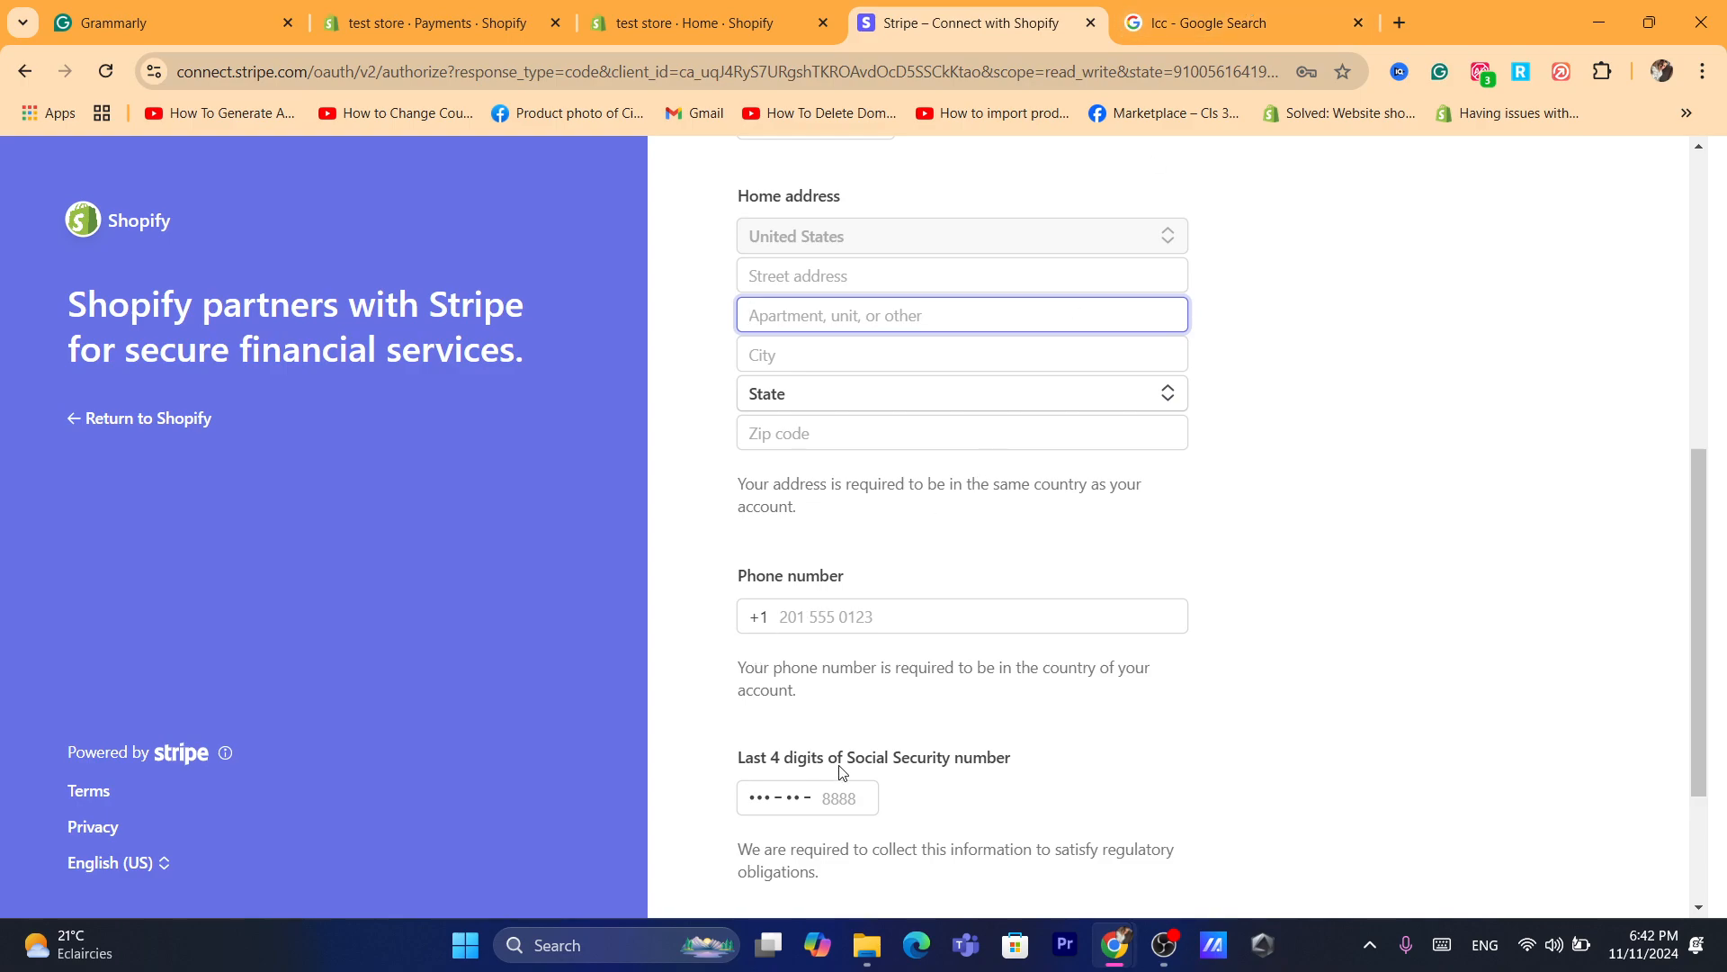
pyautogui.tripleClick(793, 769)
pyautogui.click(913, 772)
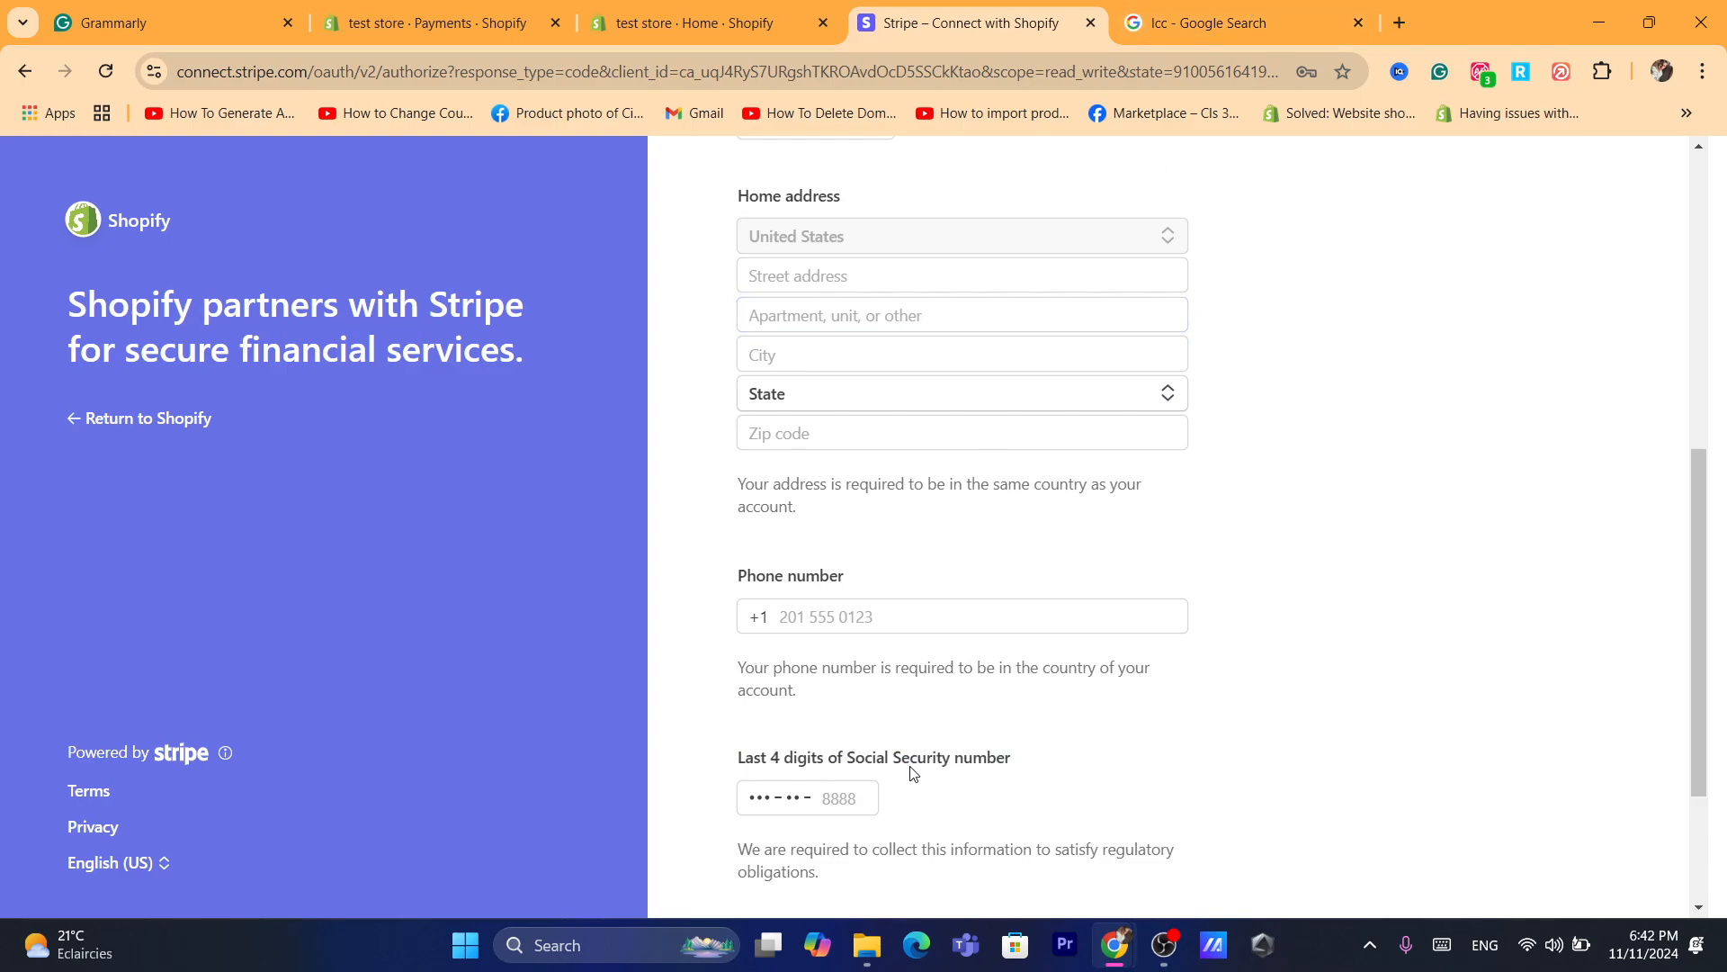
pyautogui.moveTo(737, 751); pyautogui.dragTo(1026, 761)
pyautogui.click(1046, 761)
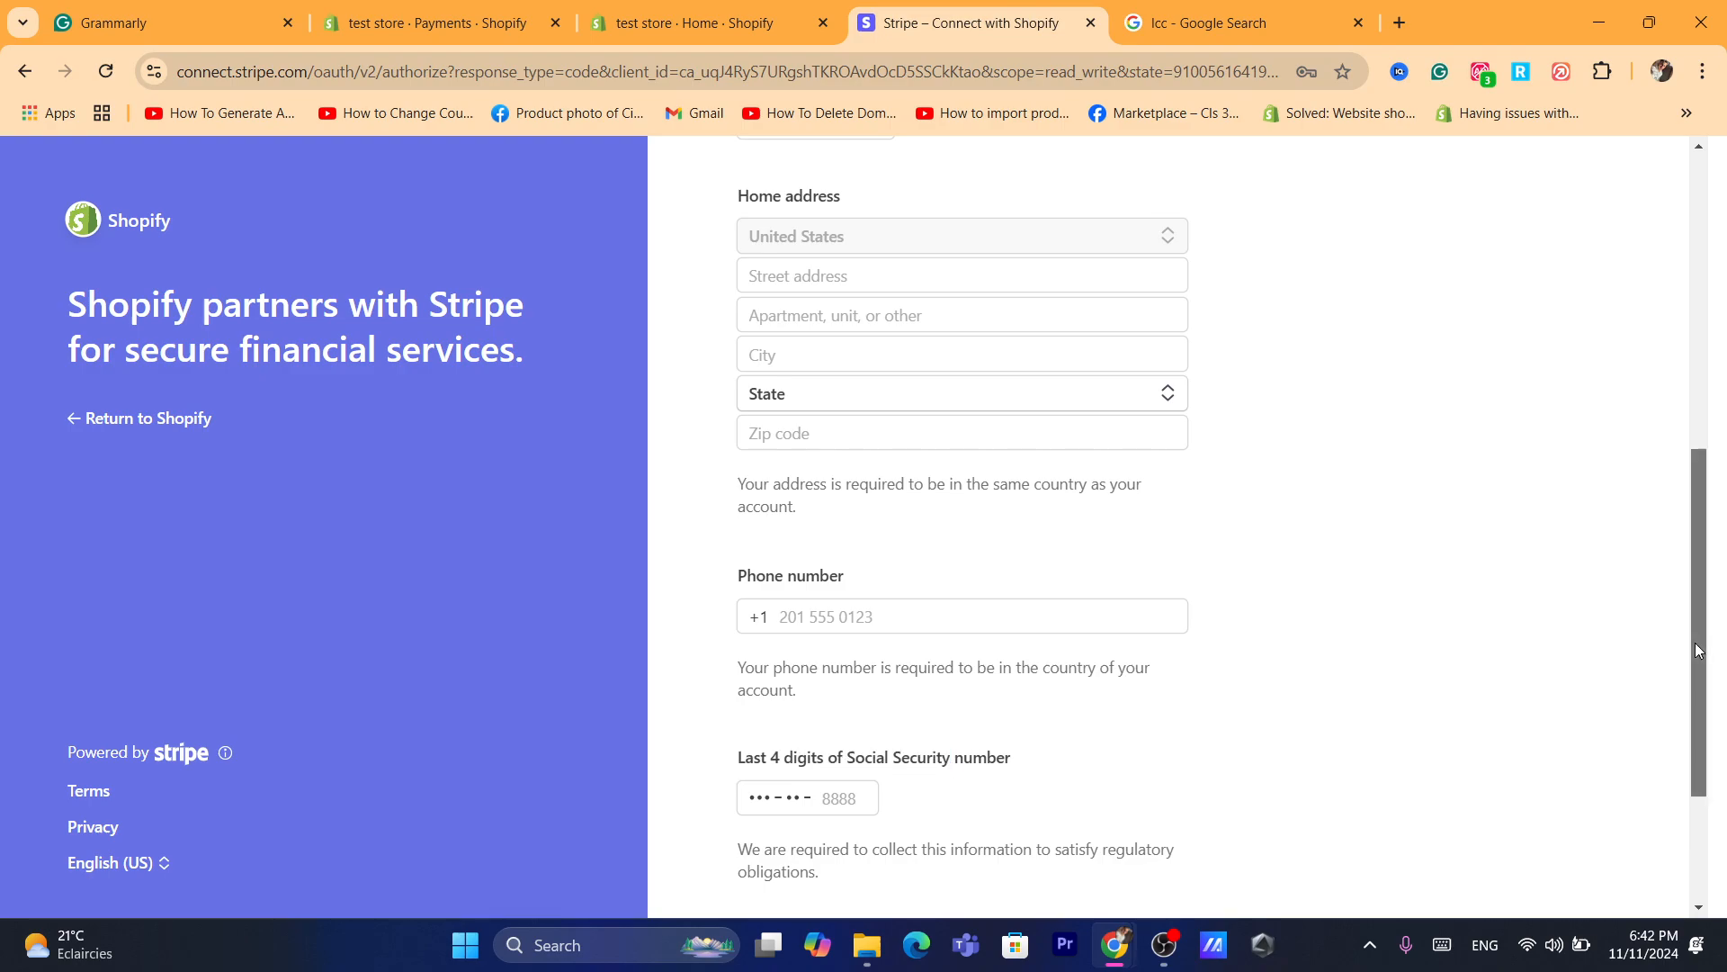
pyautogui.moveTo(1724, 636); pyautogui.dragTo(1677, 290)
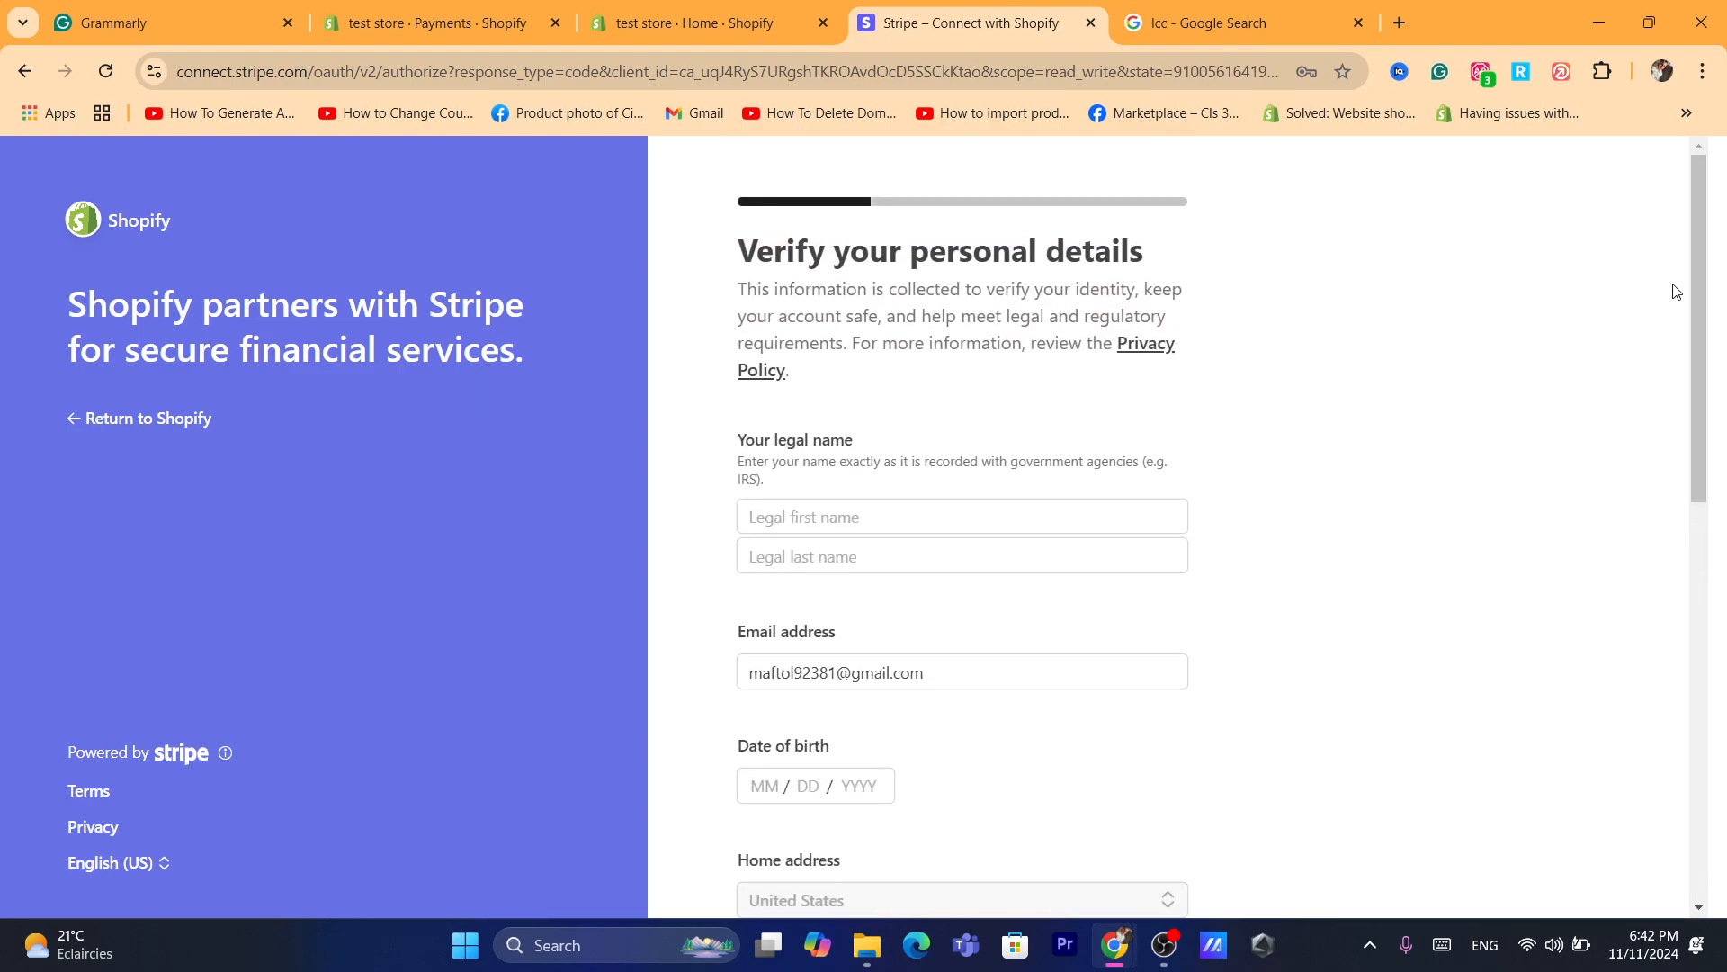
pyautogui.tripleClick(866, 281)
pyautogui.click(1432, 359)
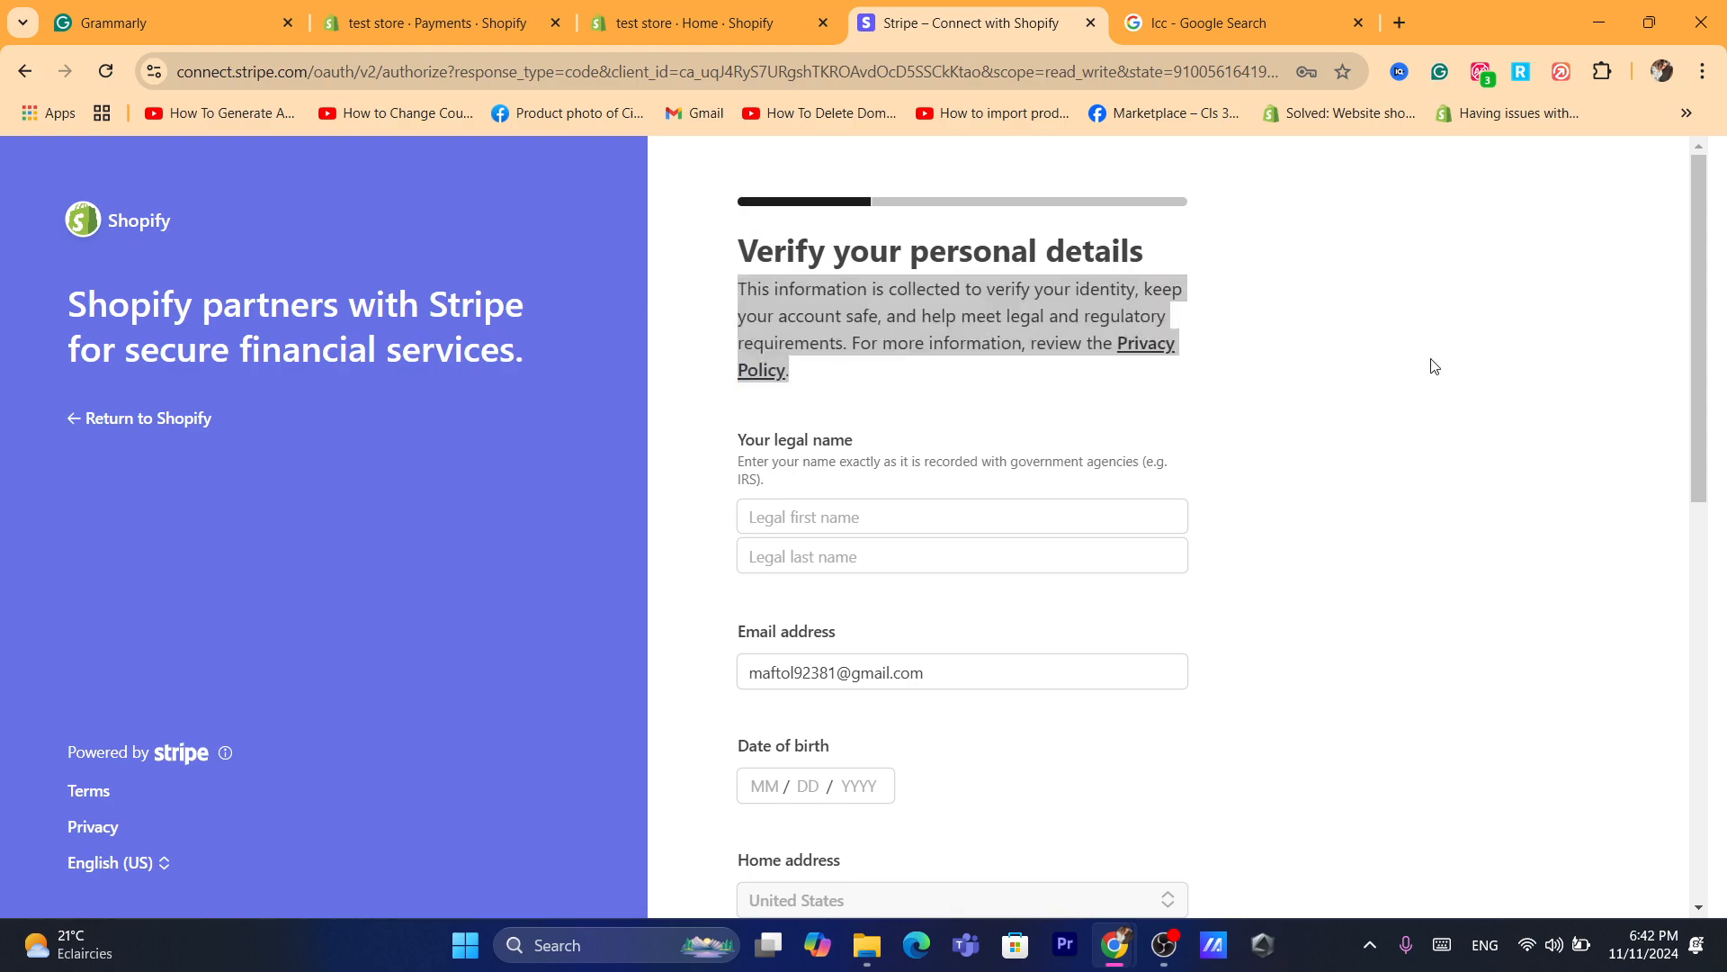
pyautogui.click(1148, 9)
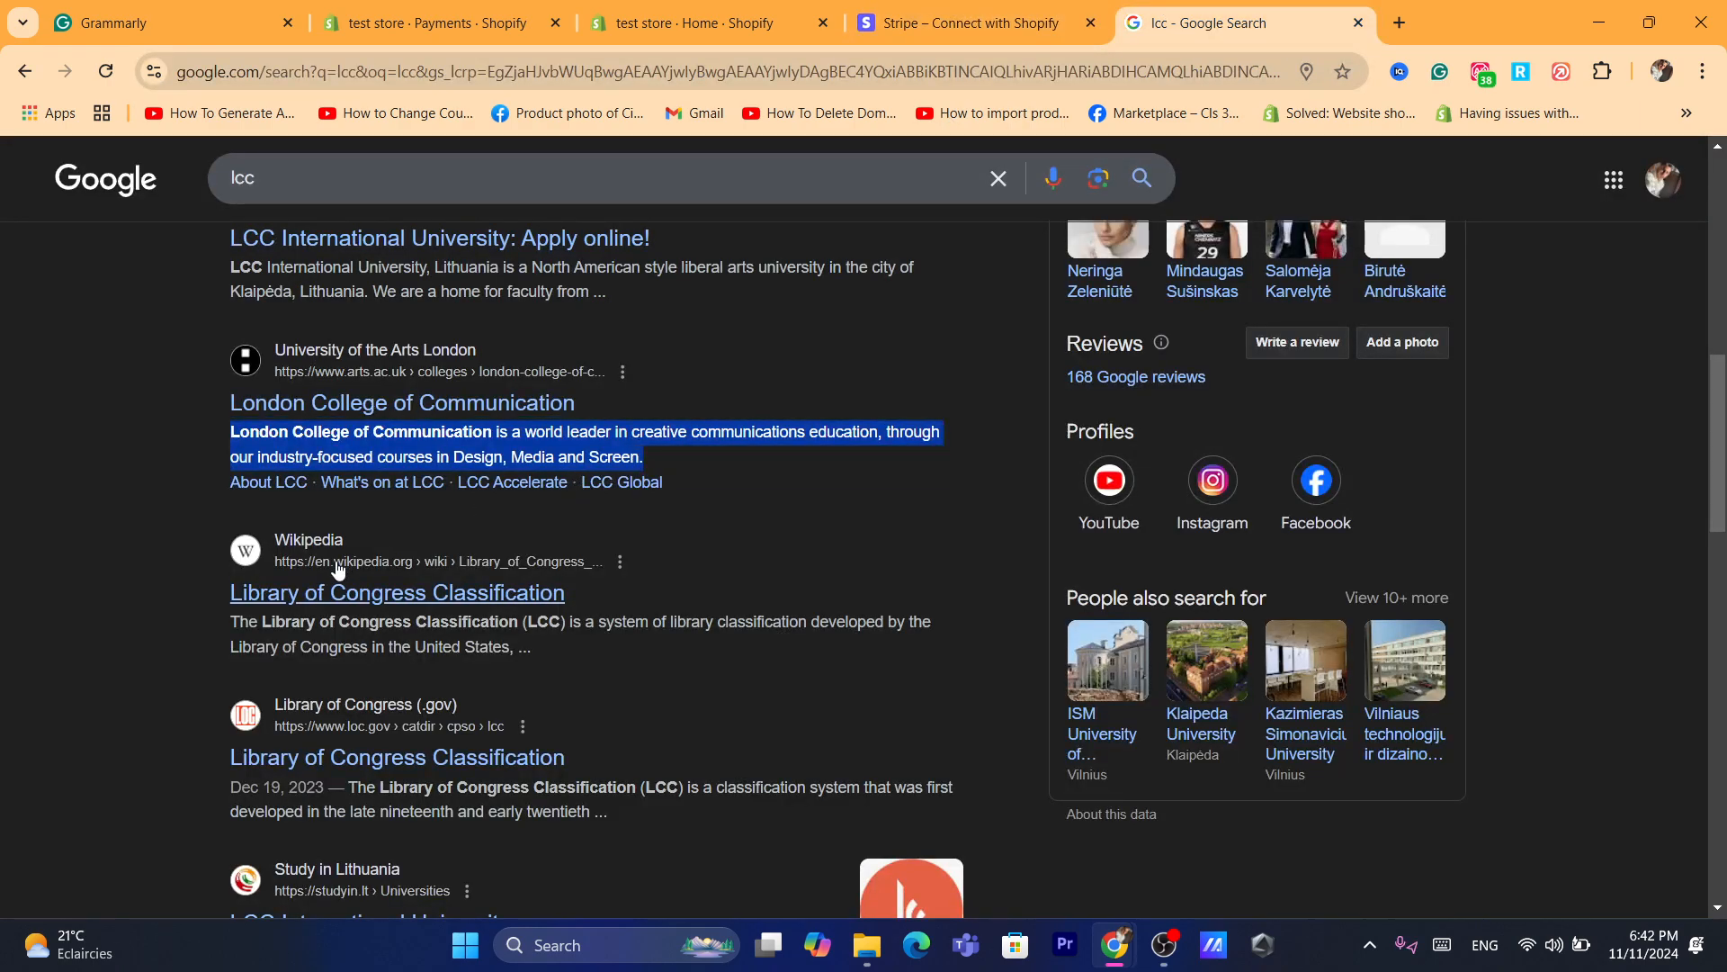
pyautogui.moveTo(1722, 372); pyautogui.dragTo(1724, 506)
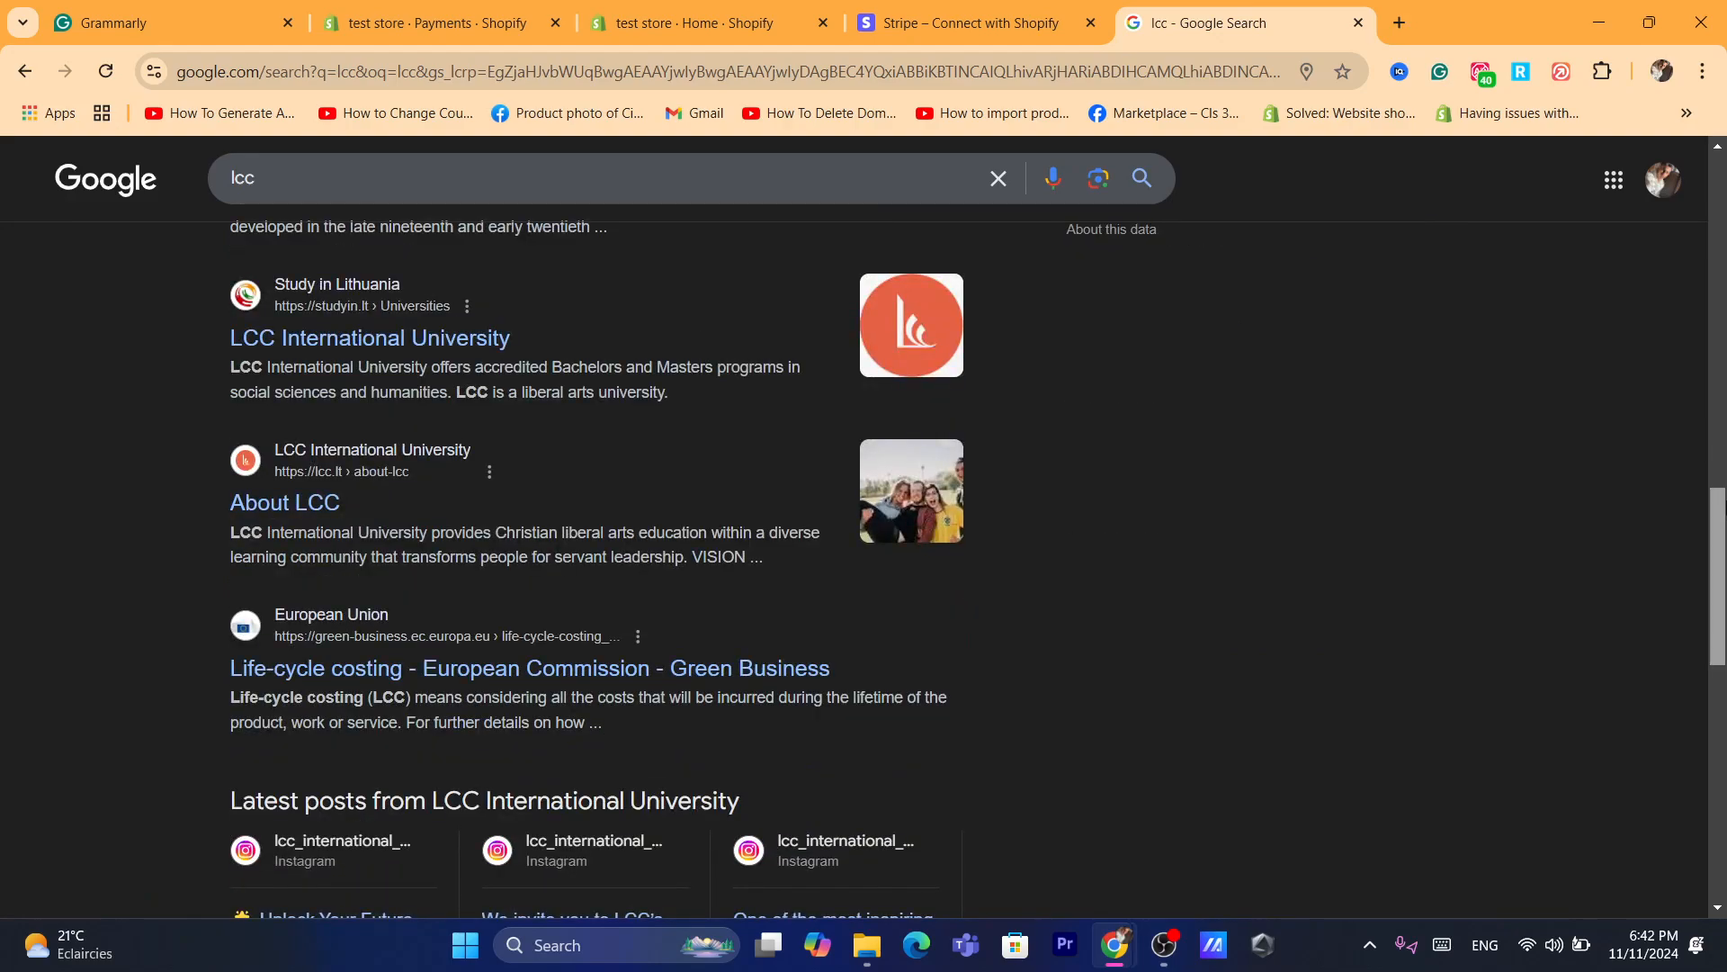
pyautogui.click(971, 23)
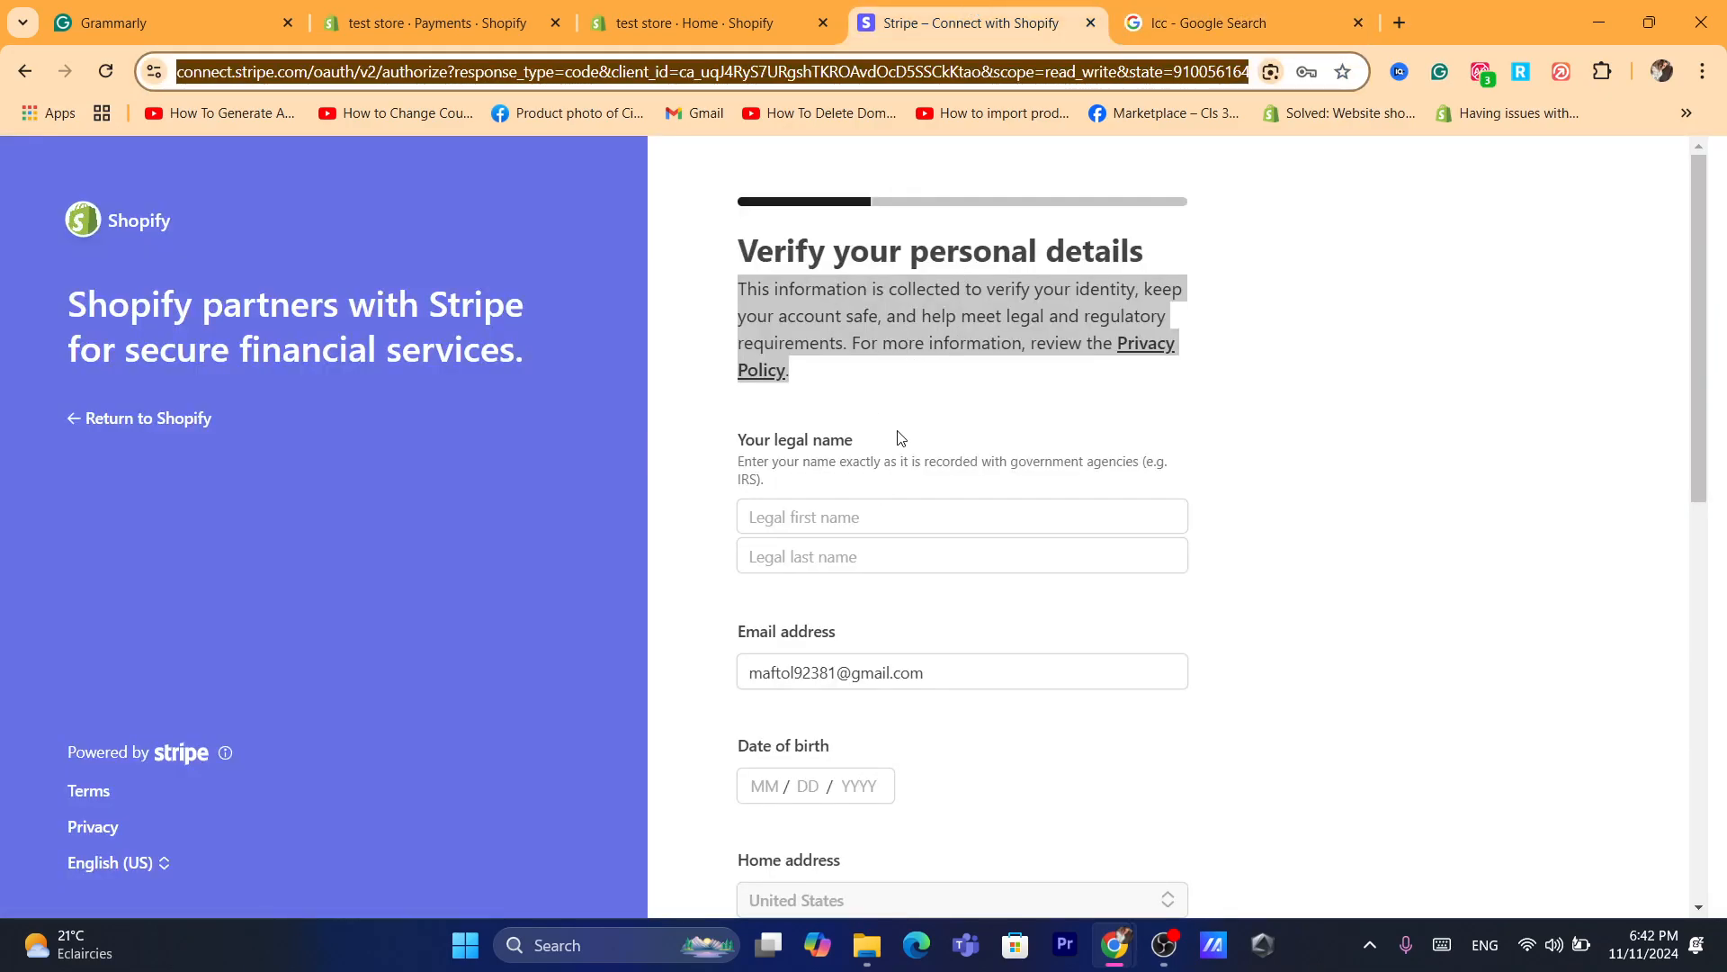
pyautogui.tripleClick(809, 440)
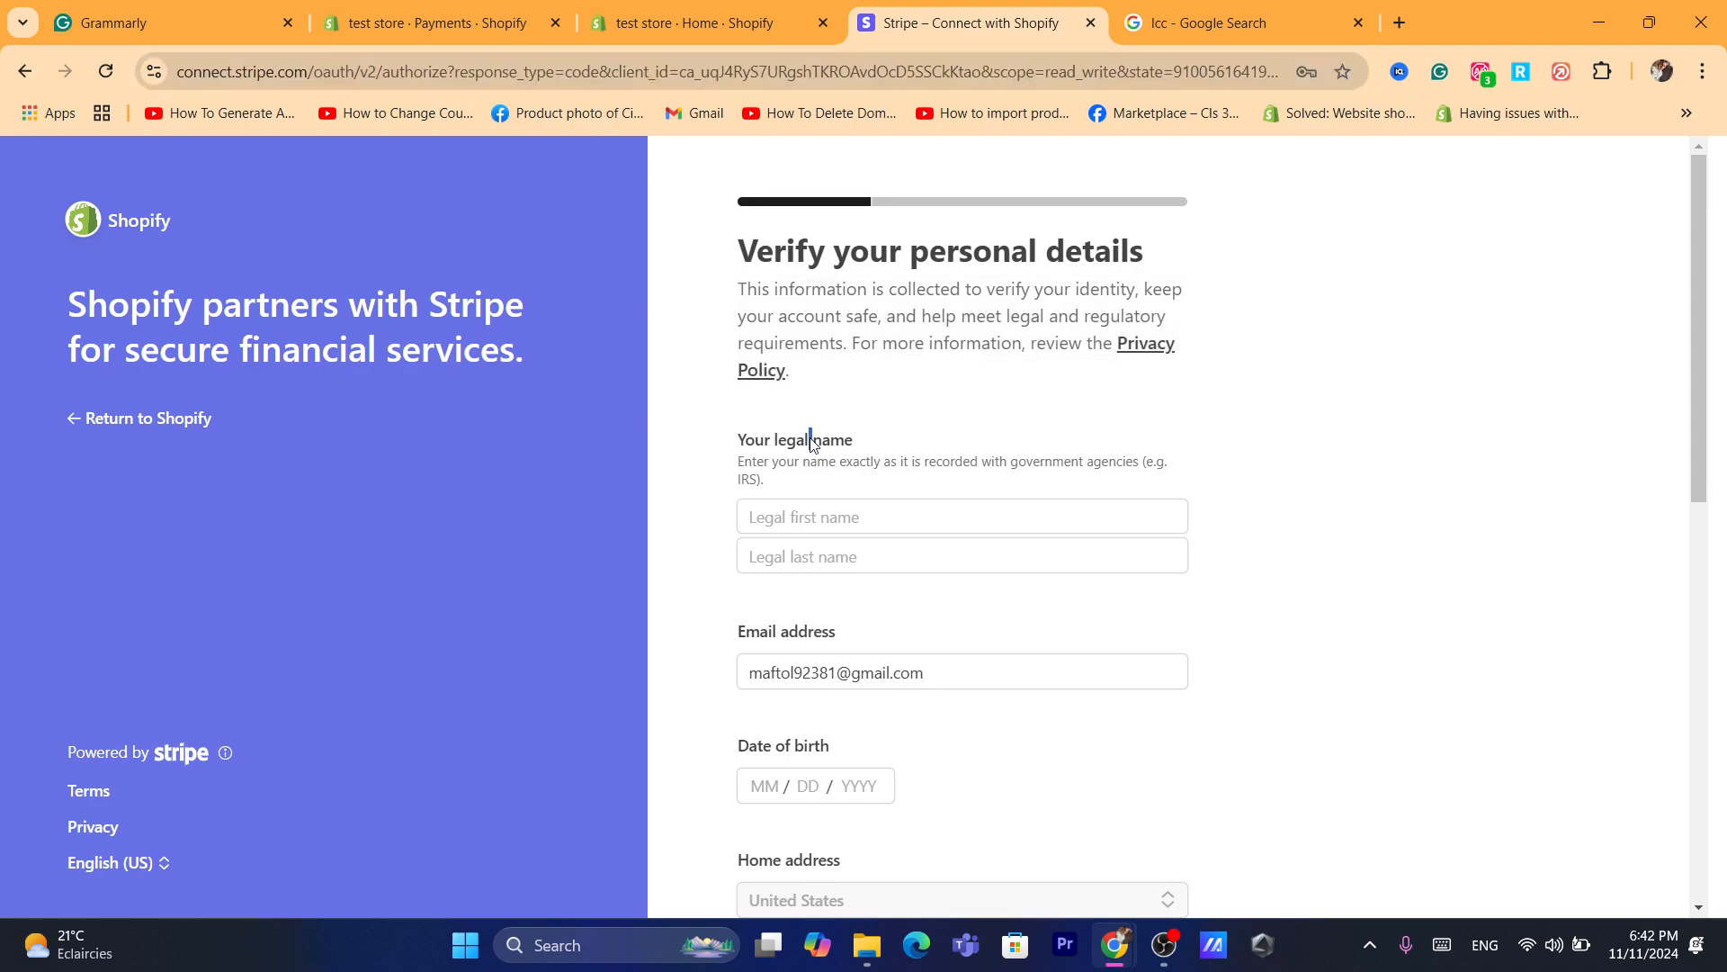
pyautogui.click(870, 516)
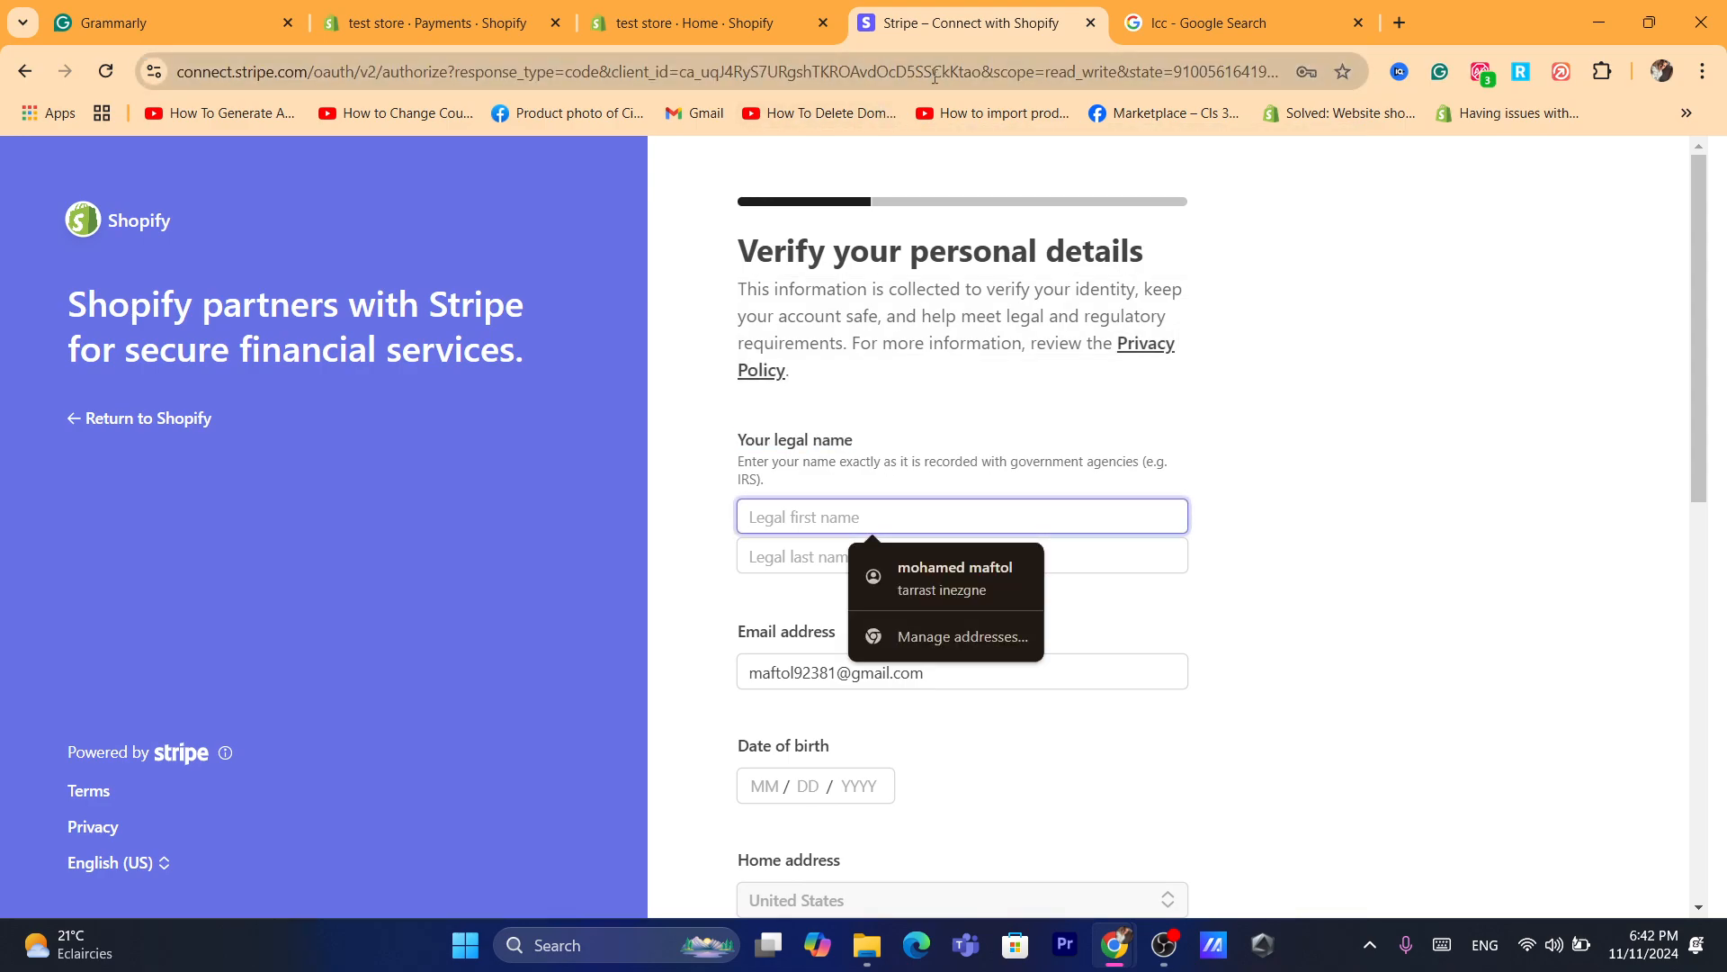